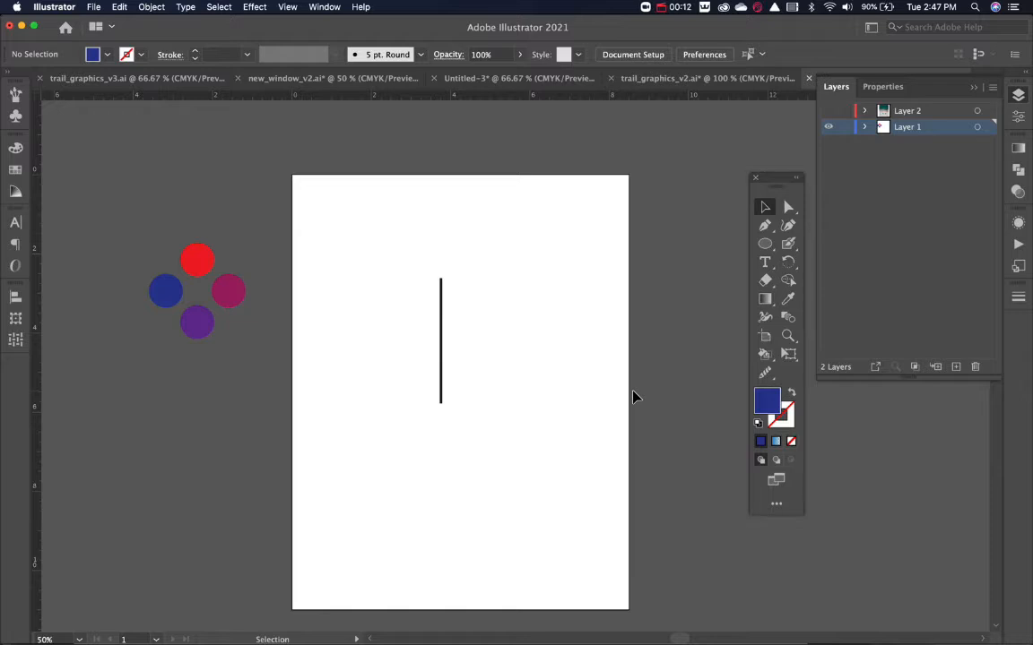
# Copy the vertical line a short distance to its right and repeat the duplication to build a row of ten evenly spaced lines.
pyautogui.moveTo(437, 323)
pyautogui.mouseDown()
pyautogui.moveTo(384, 341)
pyautogui.moveTo(441, 335)
pyautogui.mouseUp()
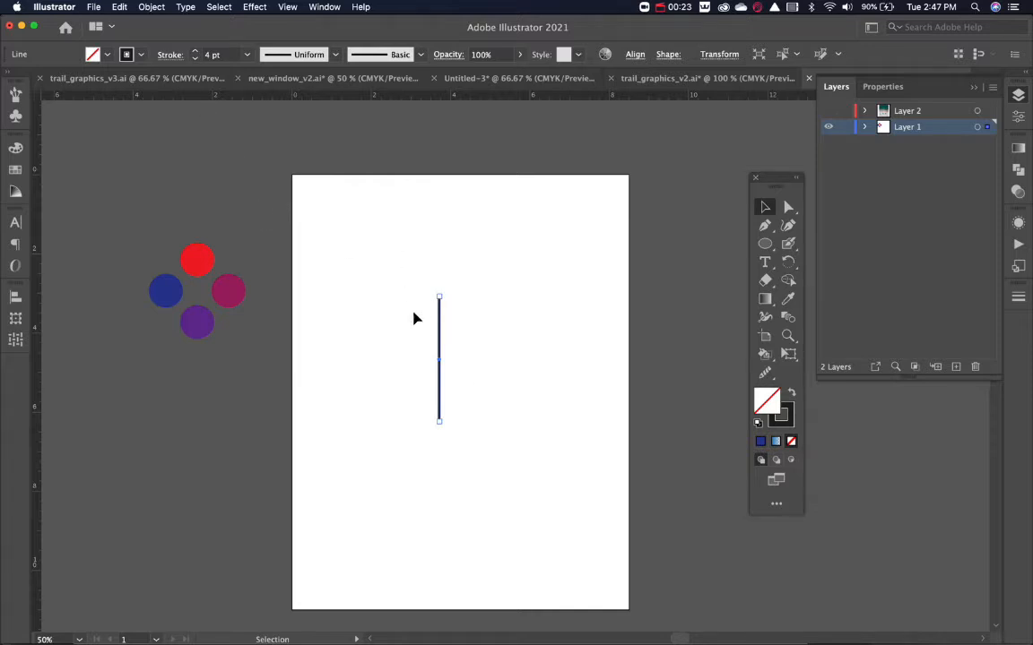
pyautogui.keyDown('alt'); pyautogui.moveTo(438, 333); pyautogui.dragTo(453, 334); pyautogui.keyUp('alt')
pyautogui.press('super+d')
pyautogui.press('super+d')
pyautogui.press('super+d')
pyautogui.press('super+d')
pyautogui.press('super+d')
pyautogui.press('super+d')
pyautogui.press('super+d')
pyautogui.press('super+d')
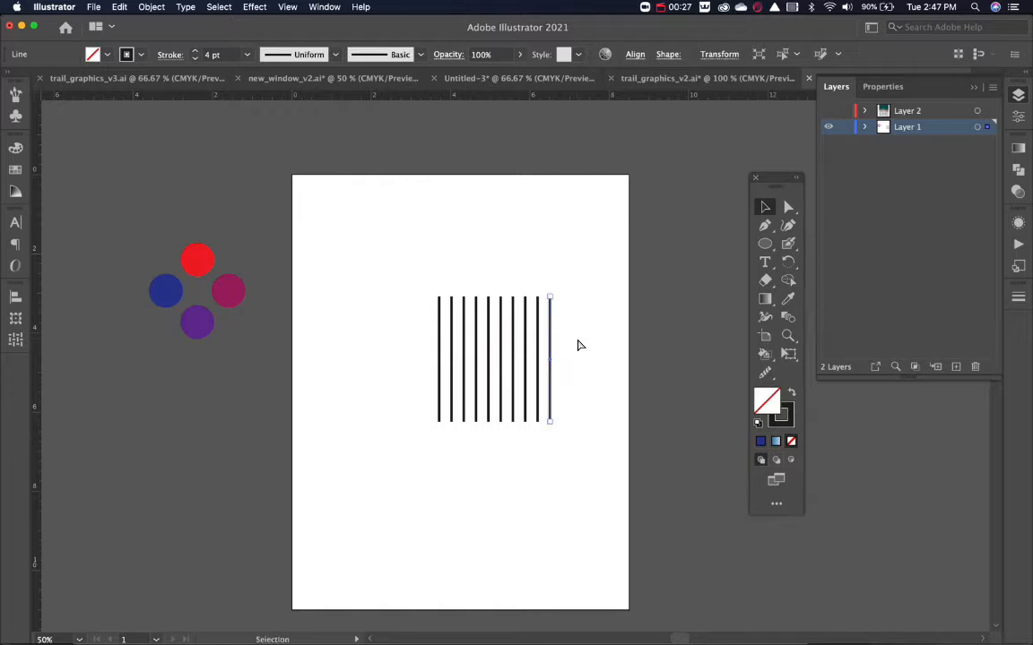
# Undo the line duplications back to the single vertical line.
pyautogui.press('super+z')
pyautogui.press('super+z')
pyautogui.press('super+z')
pyautogui.press('super+z')
pyautogui.press('super+z')
pyautogui.press('super+z')
pyautogui.press('super+z')
pyautogui.press('super+z')
pyautogui.press('super+z')
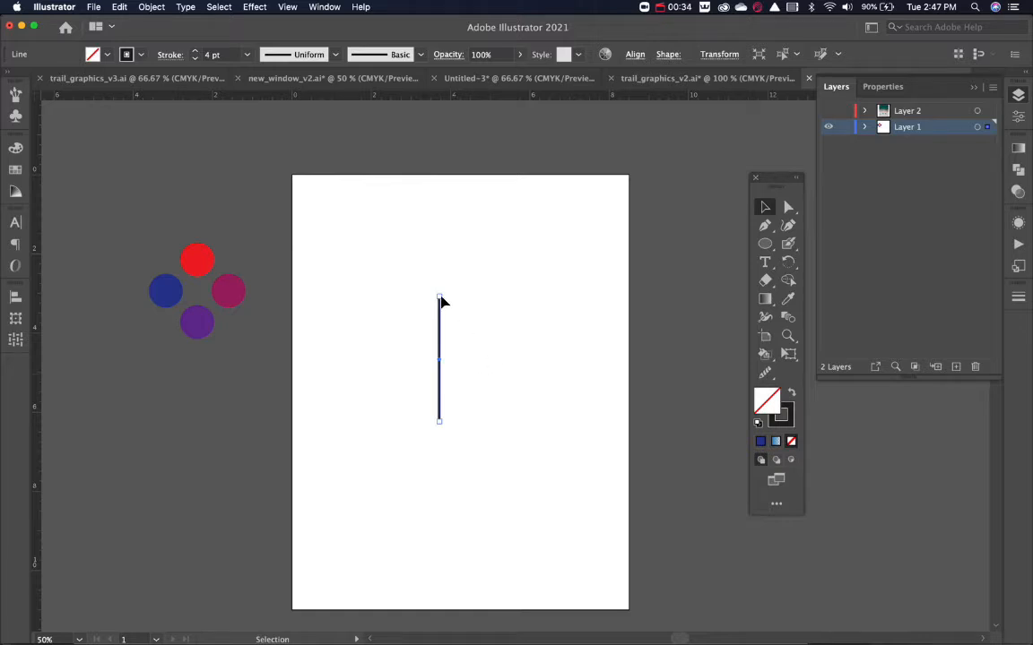
# Make a new pattern from the selected vertical line and enter pattern editing.
pyautogui.click(16, 341)
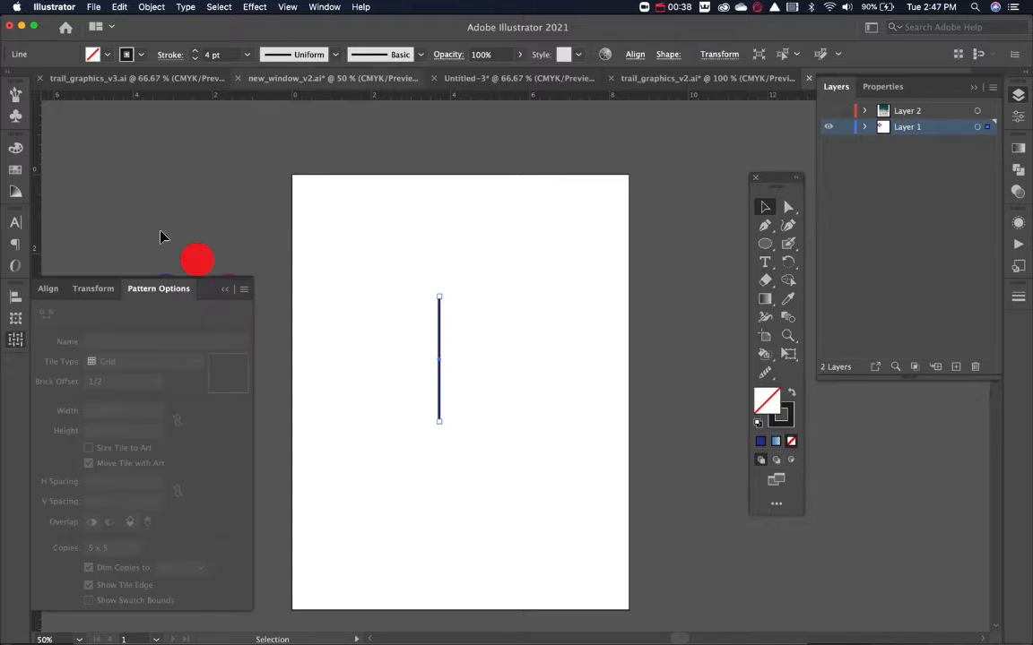
pyautogui.click(325, 6)
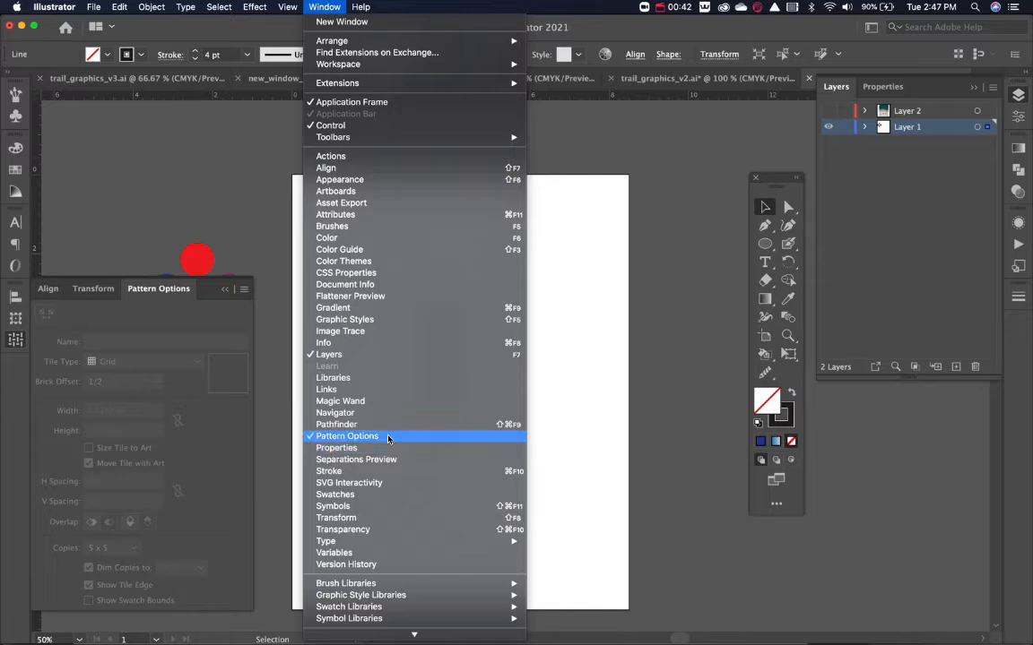
pyautogui.click(243, 292)
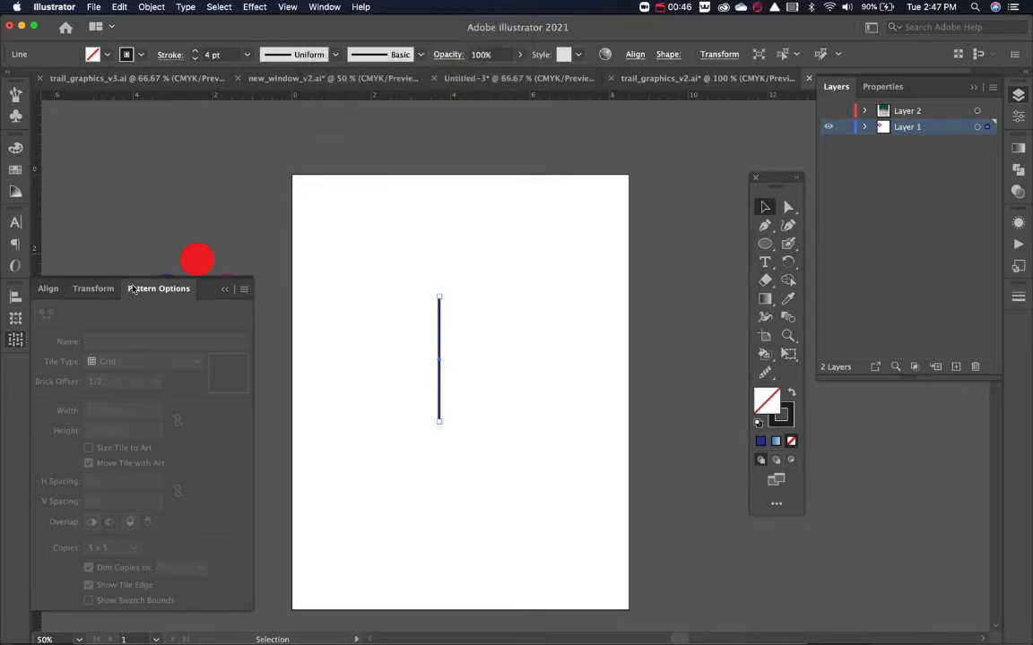
pyautogui.click(244, 290)
pyautogui.click(269, 291)
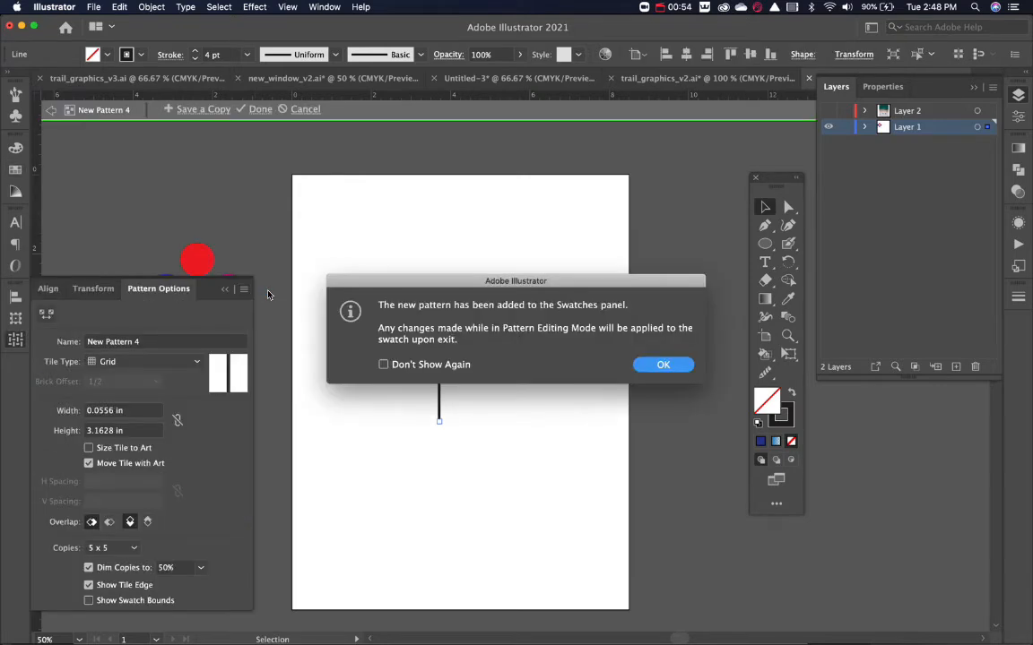
pyautogui.click(664, 365)
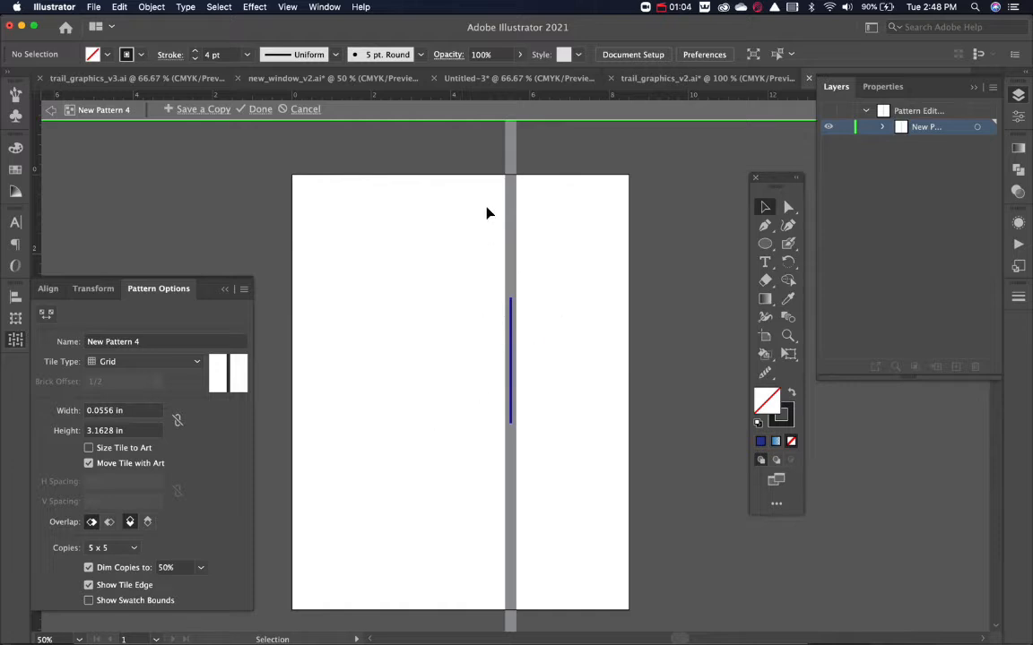
# Set the pattern tile width to 0.5 in, and refine it to 0.375 in.
pyautogui.click(135, 410)
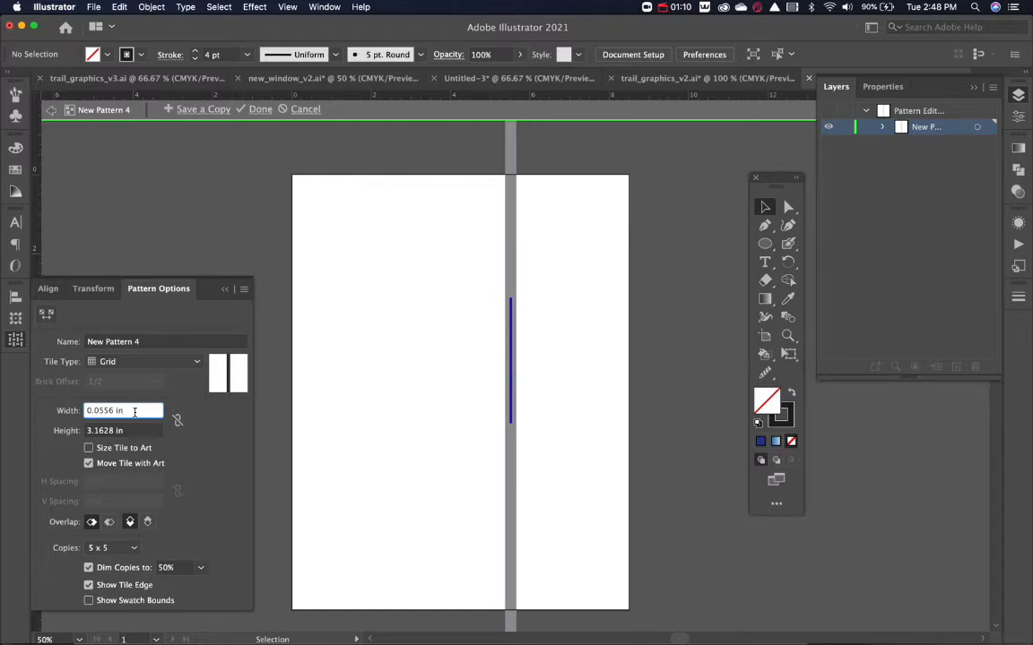
pyautogui.press('super+a')
pyautogui.write('0.5')
pyautogui.press('Return')
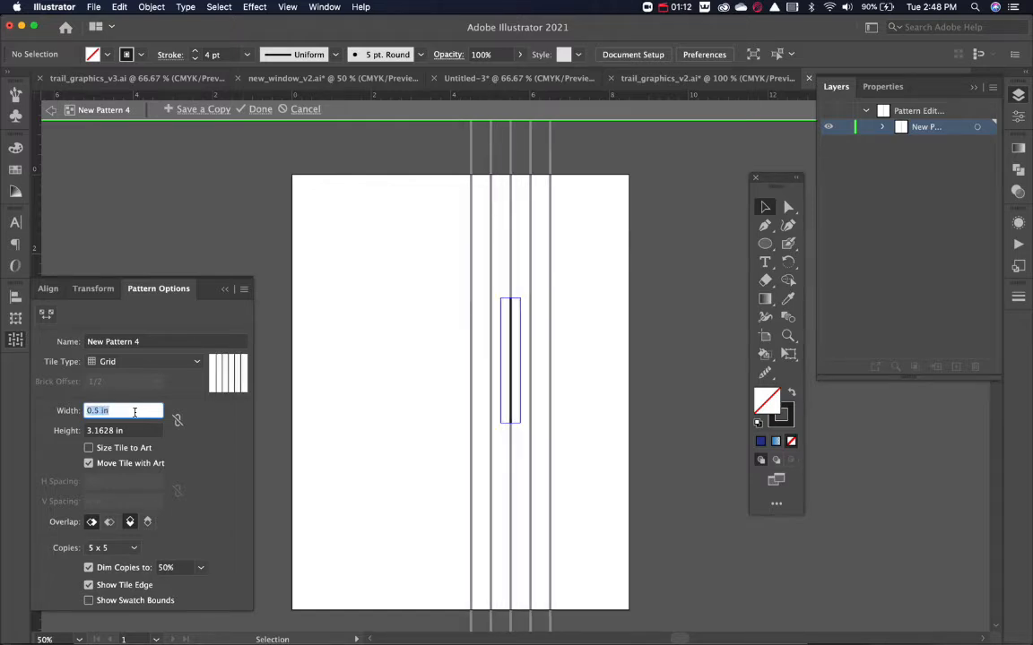
pyautogui.write('0.375')
pyautogui.press('Return')
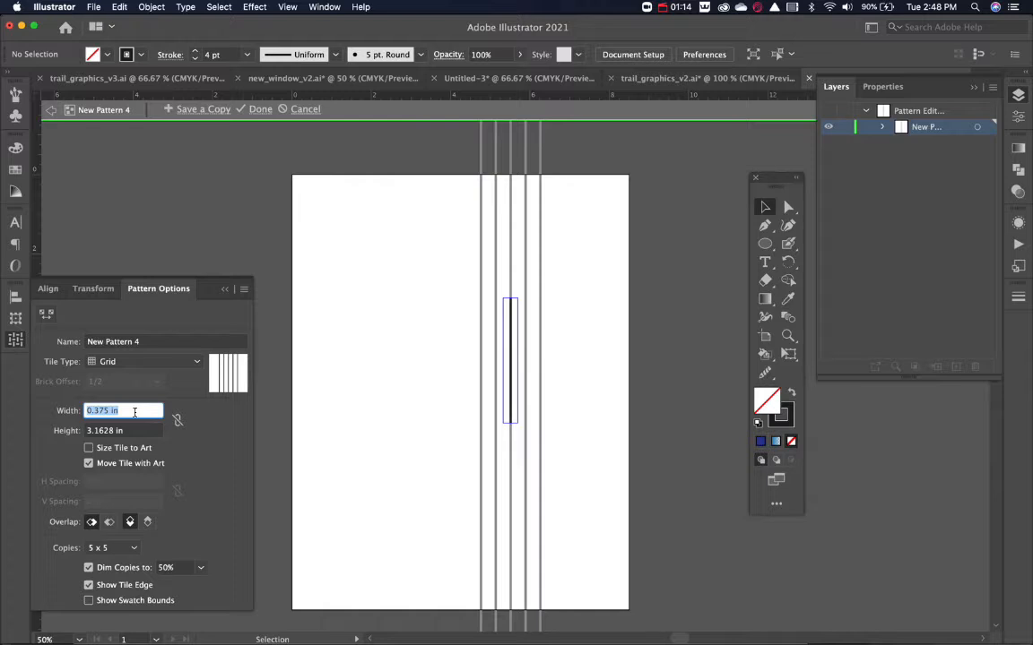
# Try a pattern tile height of 3.375 in, and reduce it to 2.875 in so the line segments overlap.
pyautogui.click(131, 431)
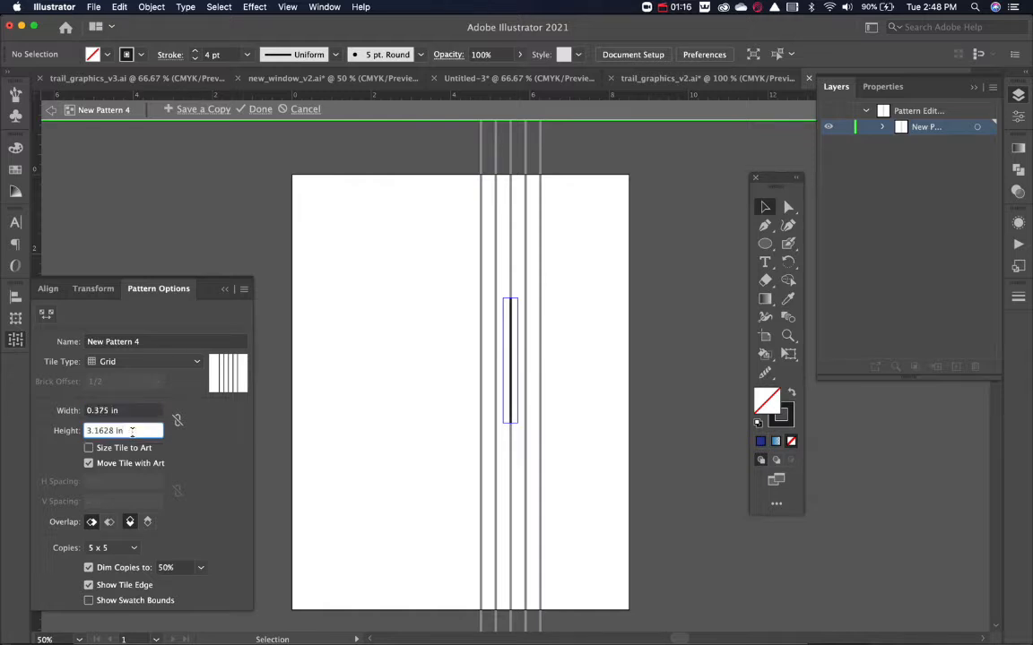
pyautogui.press('super+a')
pyautogui.write('3.375')
pyautogui.press('Return')
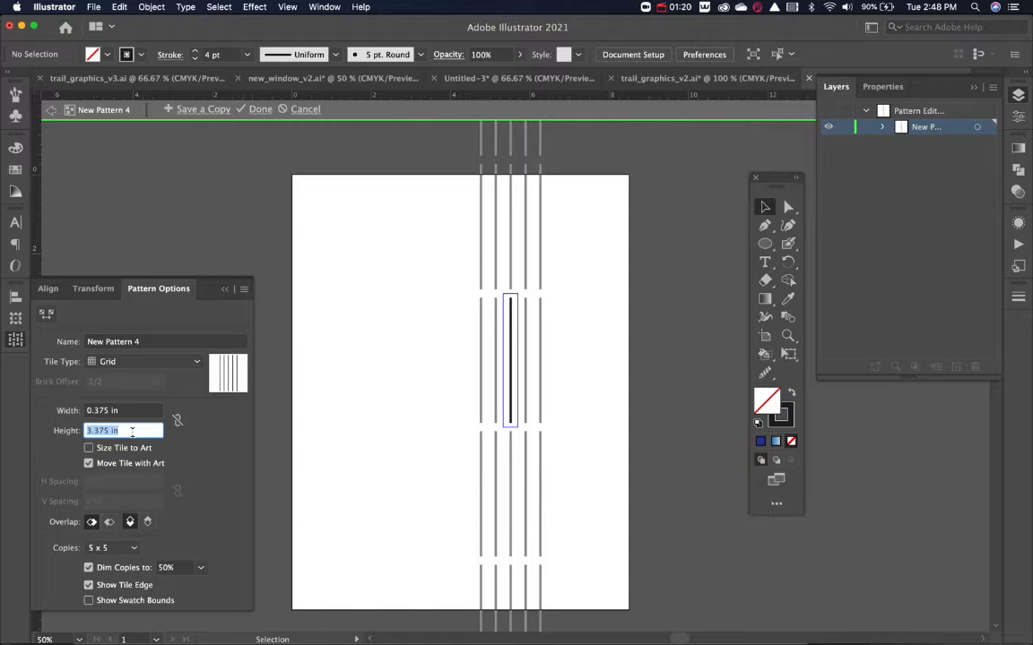
pyautogui.write('2.875')
pyautogui.press('Return')
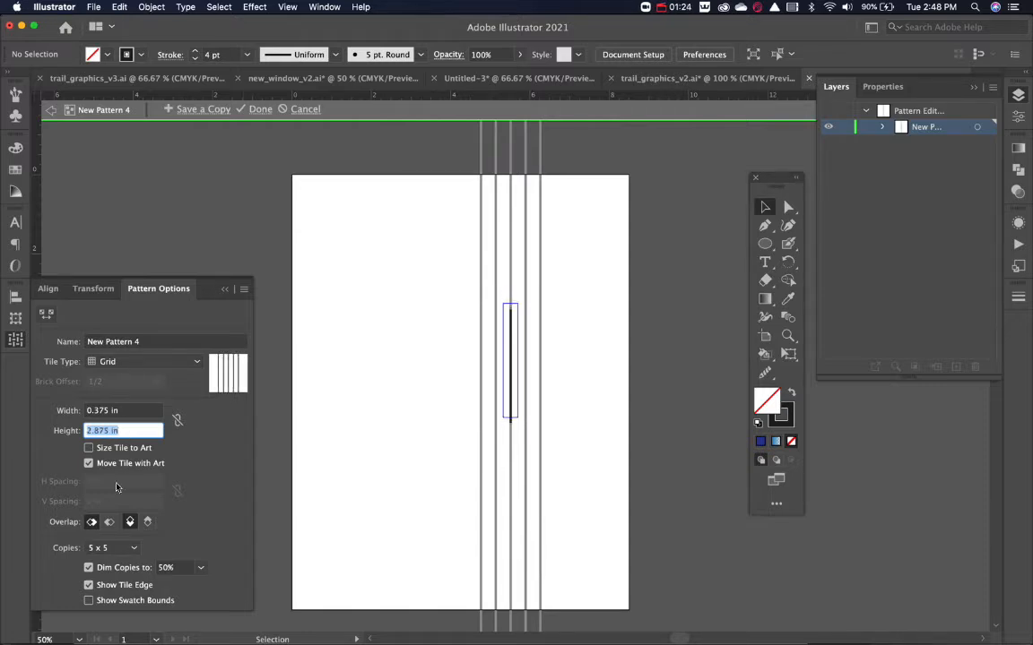
# Set the pattern preview to 9 x 9 copies and the stroke weight to 1 pt, and finish editing the pattern.
pyautogui.click(112, 547)
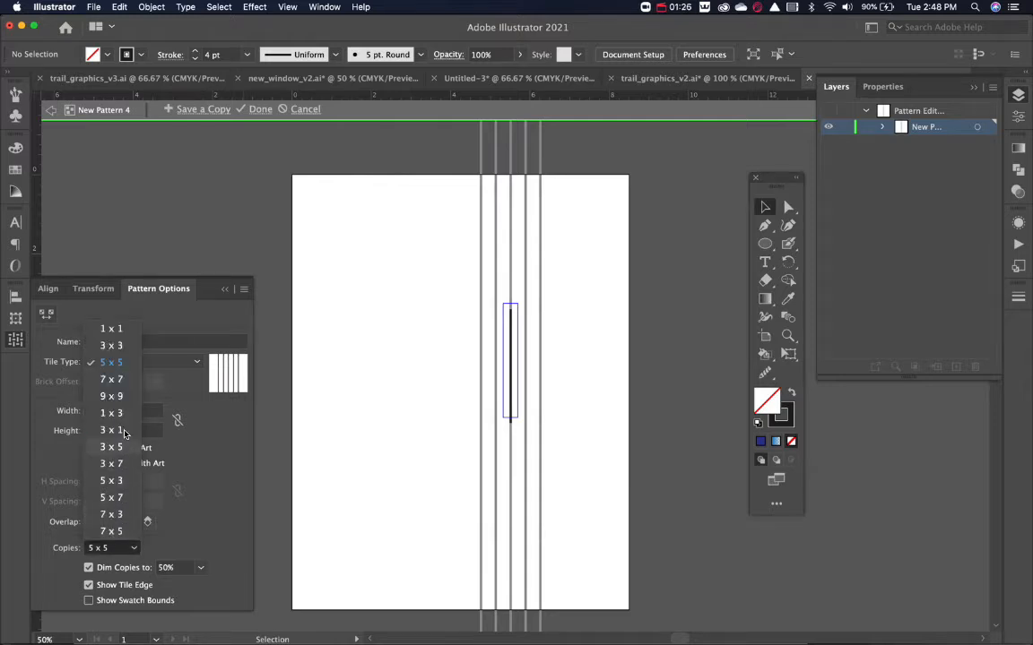
pyautogui.click(111, 397)
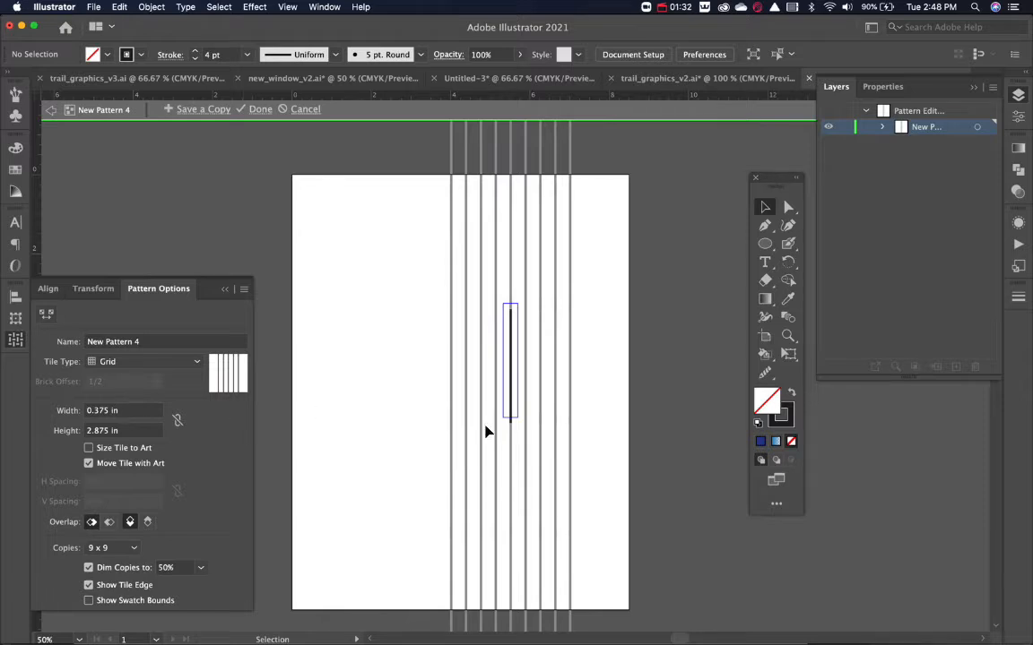
pyautogui.click(246, 55)
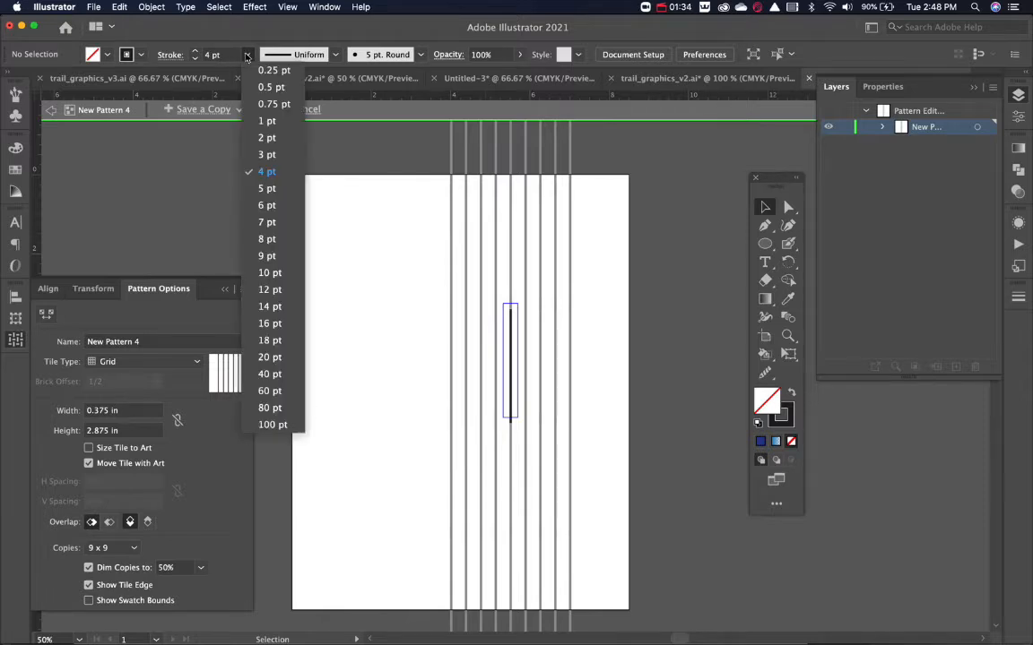
pyautogui.click(267, 121)
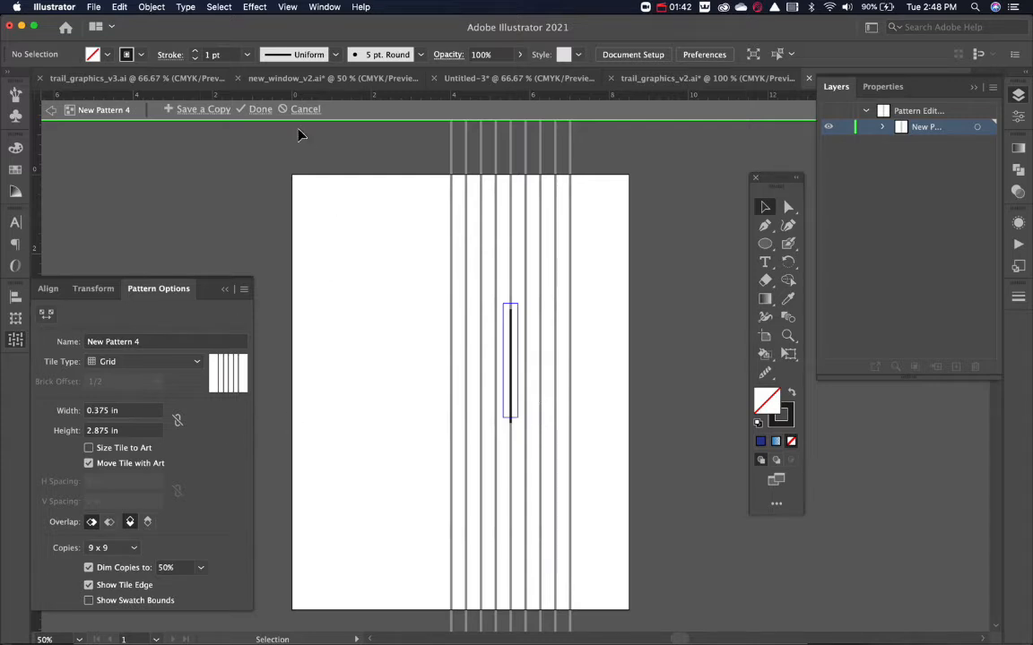
pyautogui.click(259, 108)
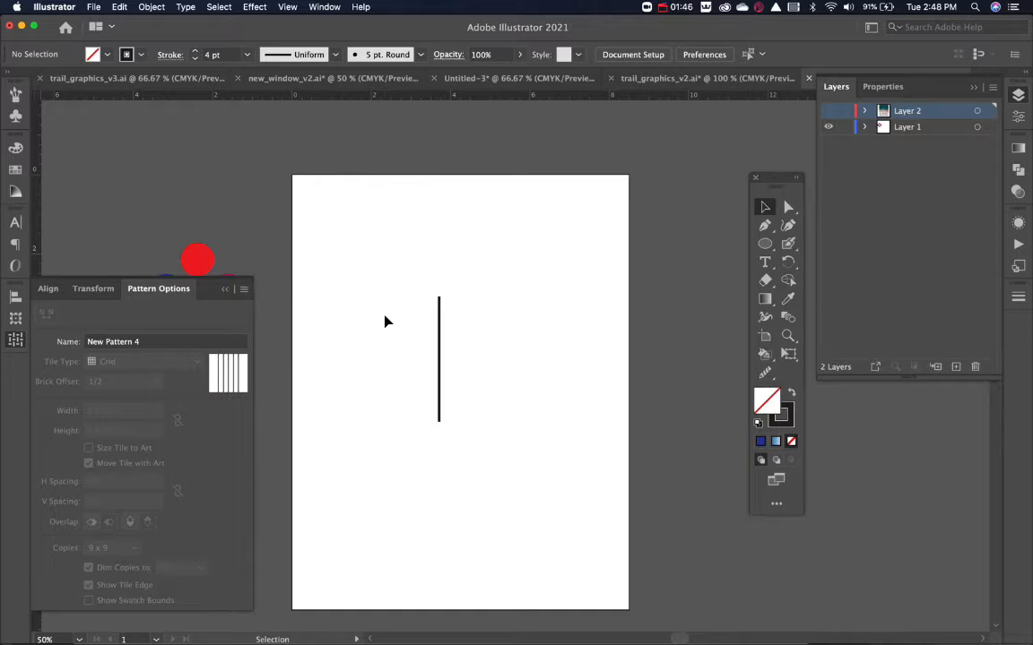
# Open the swatches and display them as medium thumbnails.
pyautogui.click(15, 171)
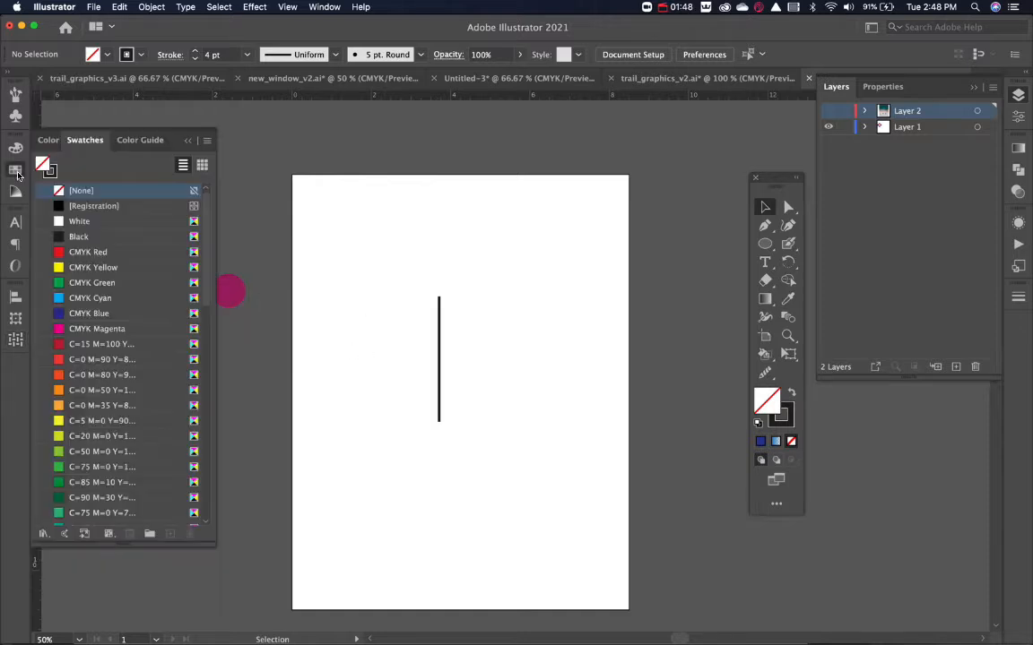
pyautogui.scroll(-10, 122, 343)
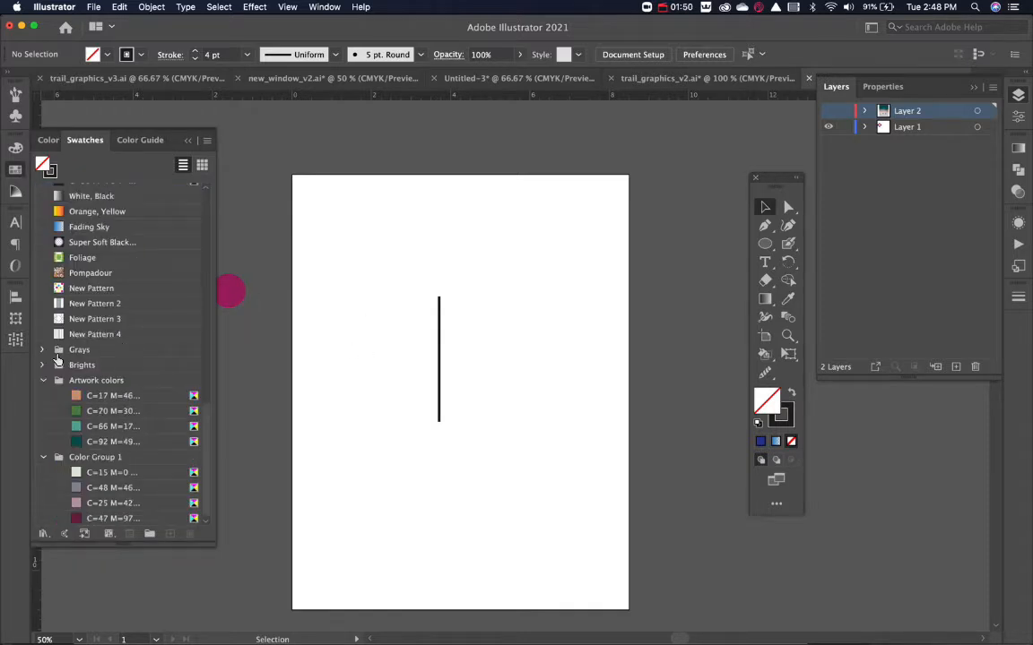
pyautogui.click(207, 140)
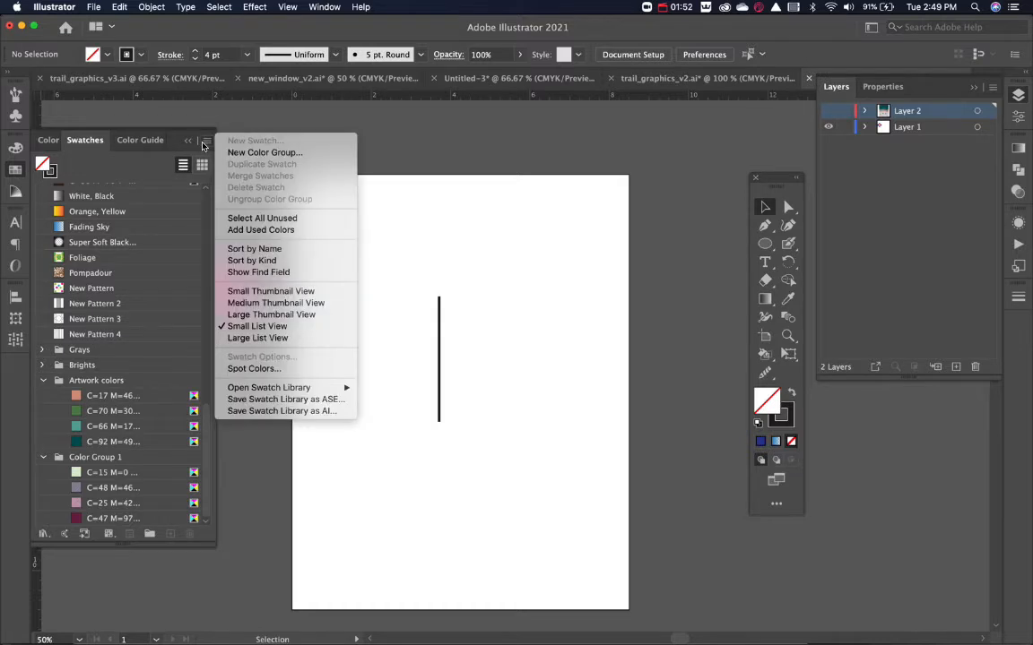
pyautogui.click(280, 304)
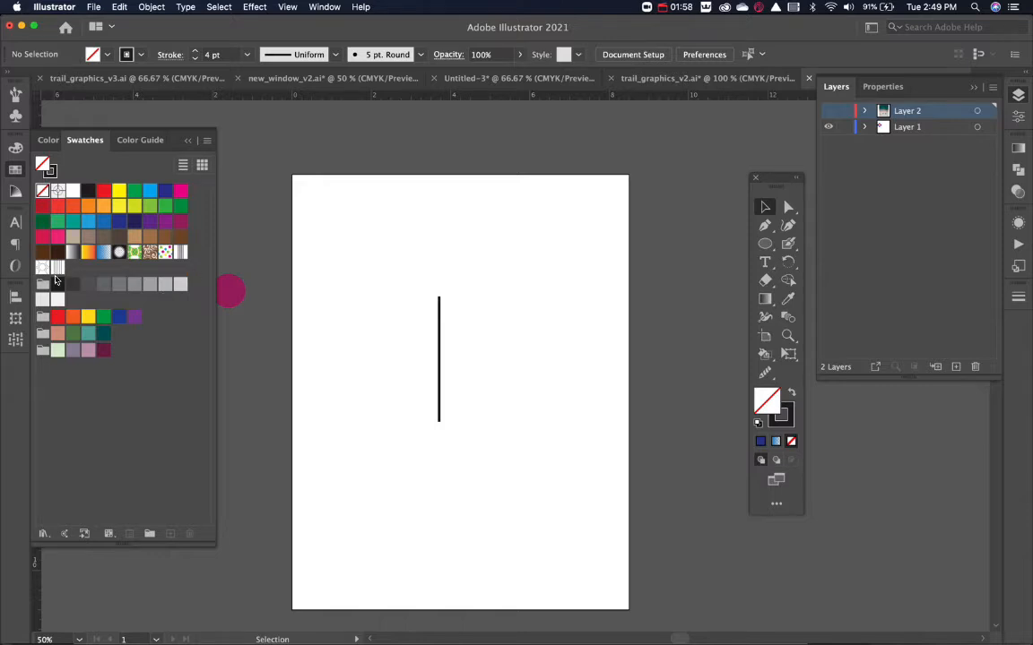
# Move the line off the artboard to its right and draw a circle with black fill and no stroke in the artboard's upper half.
pyautogui.click(439, 339)
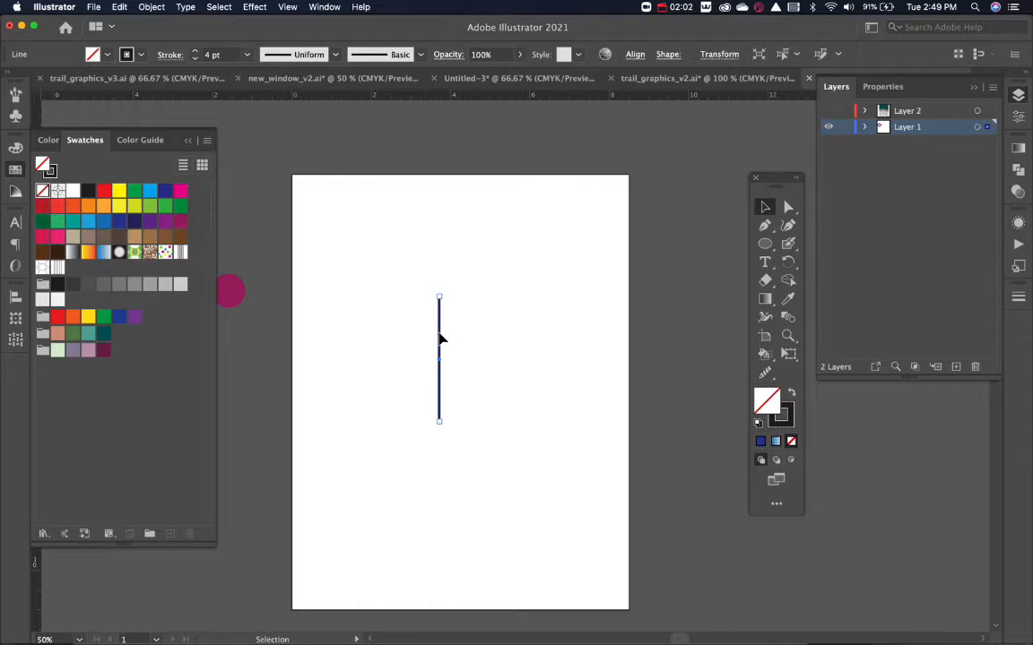
pyautogui.moveTo(439, 339); pyautogui.dragTo(682, 375)
pyautogui.press('m')
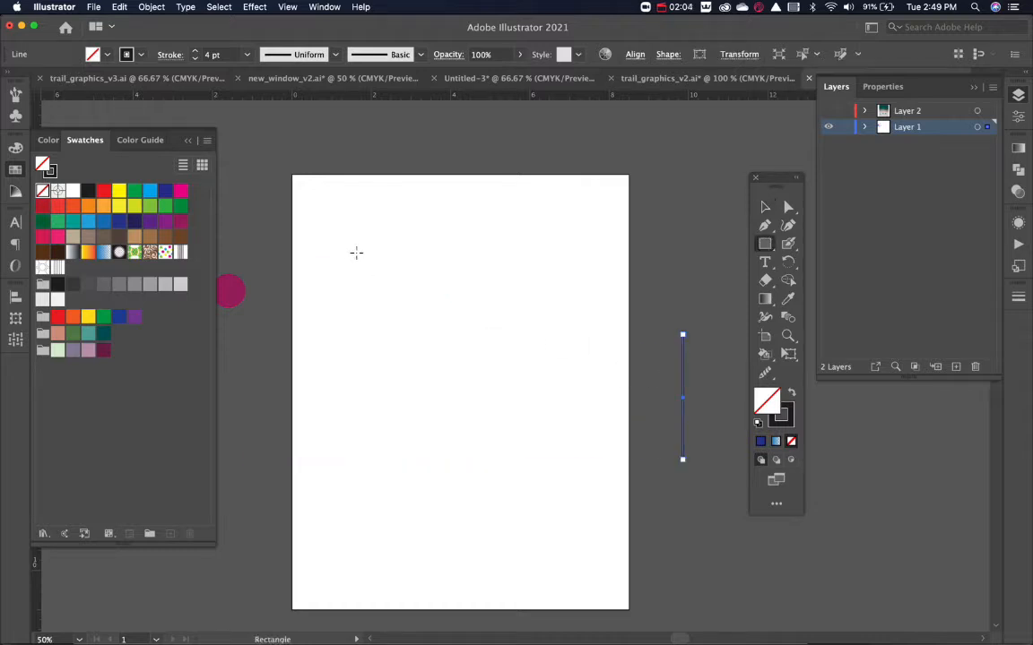
pyautogui.press('l')
pyautogui.moveTo(456, 332); pyautogui.dragTo(532, 257)
pyautogui.hotkey('shift', 'x')
pyautogui.press('v')
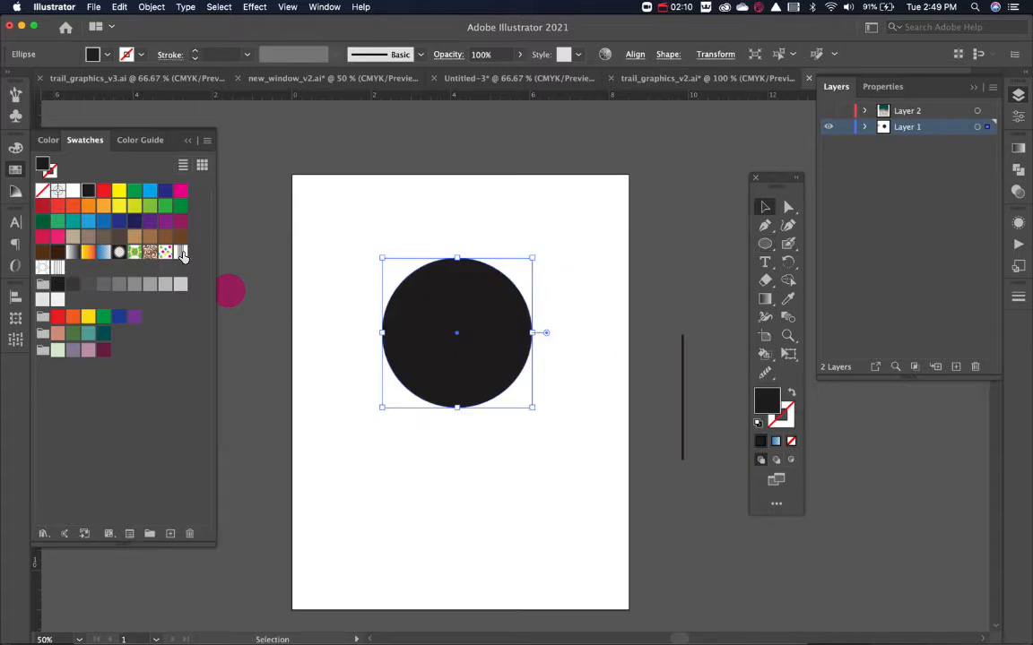
# Fill the circle with the new vertical-line pattern, keep the circle selected and collapse the swatches.
pyautogui.click(57, 267)
pyautogui.click(359, 311)
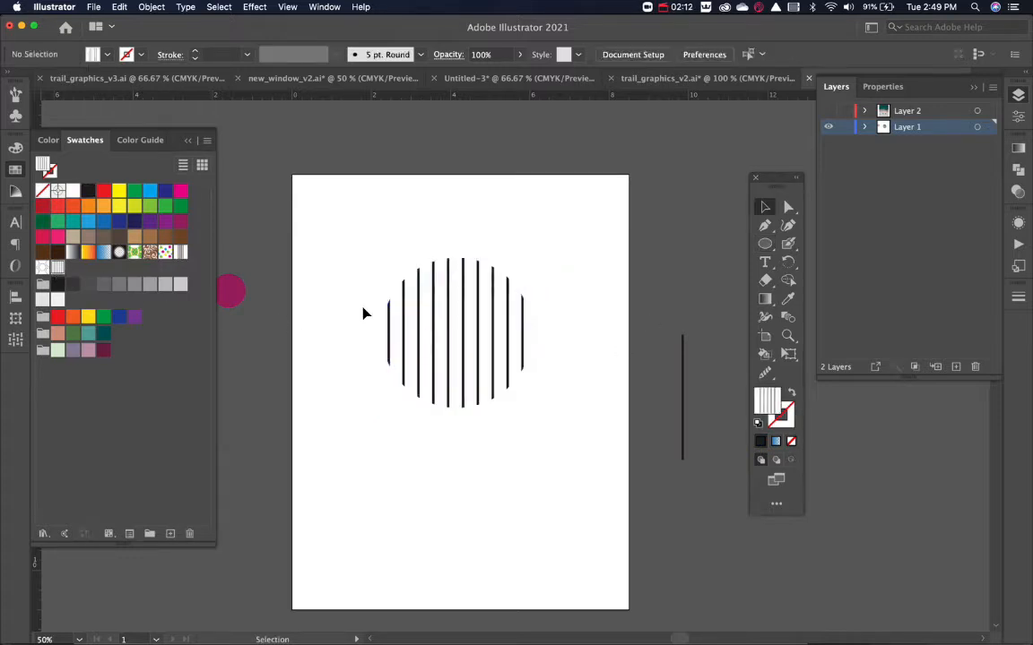
pyautogui.click(527, 342)
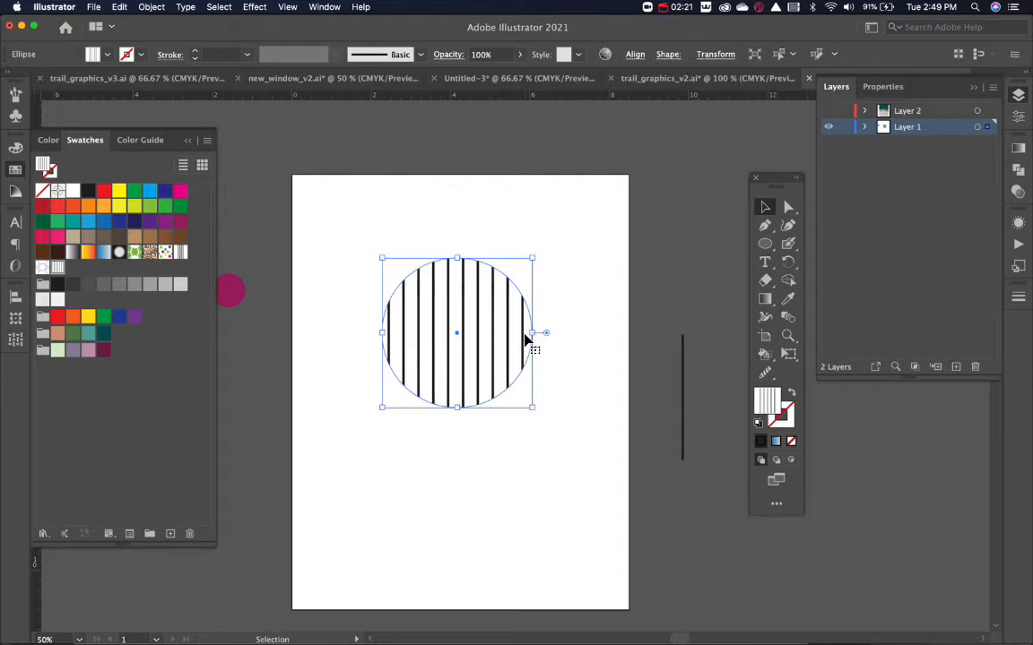
pyautogui.click(14, 170)
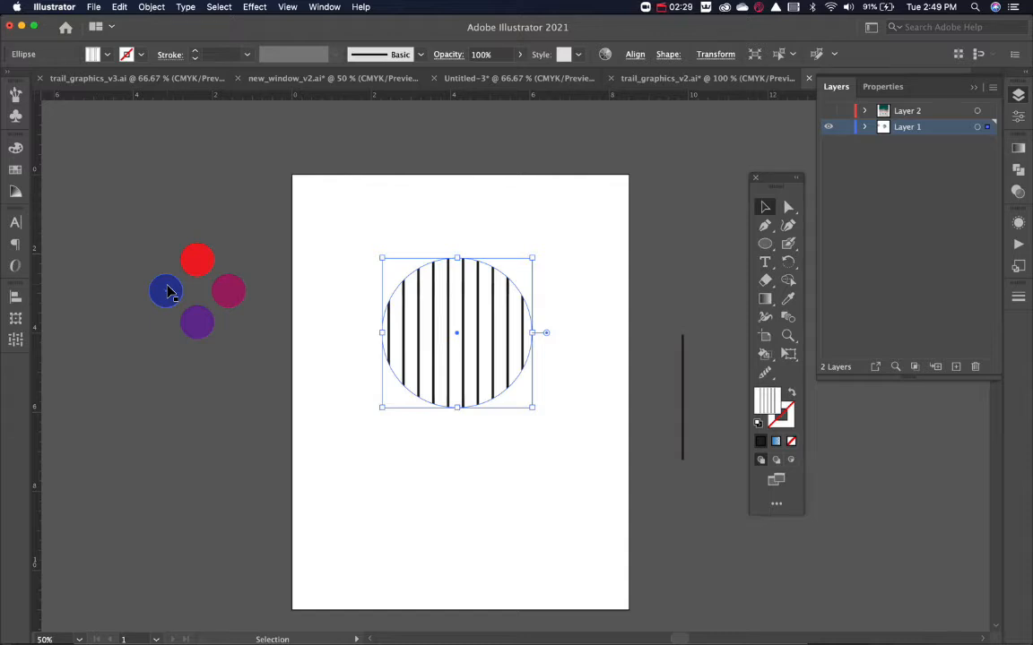
# Rotate the line pattern inside the circle by 45°, transforming only the pattern and not the object.
pyautogui.press('r')
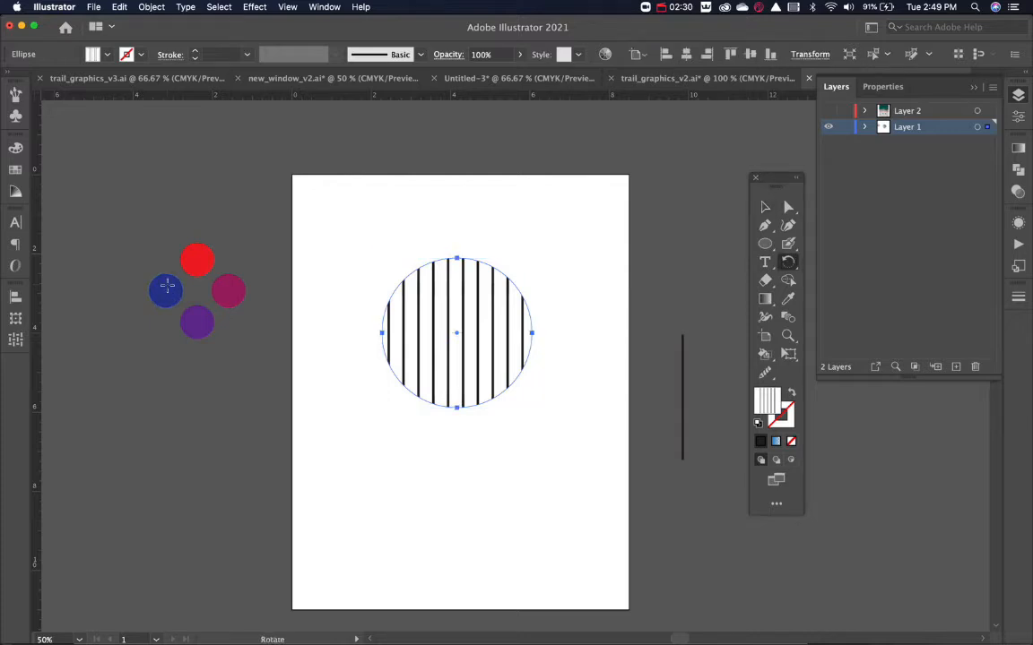
pyautogui.press('Return')
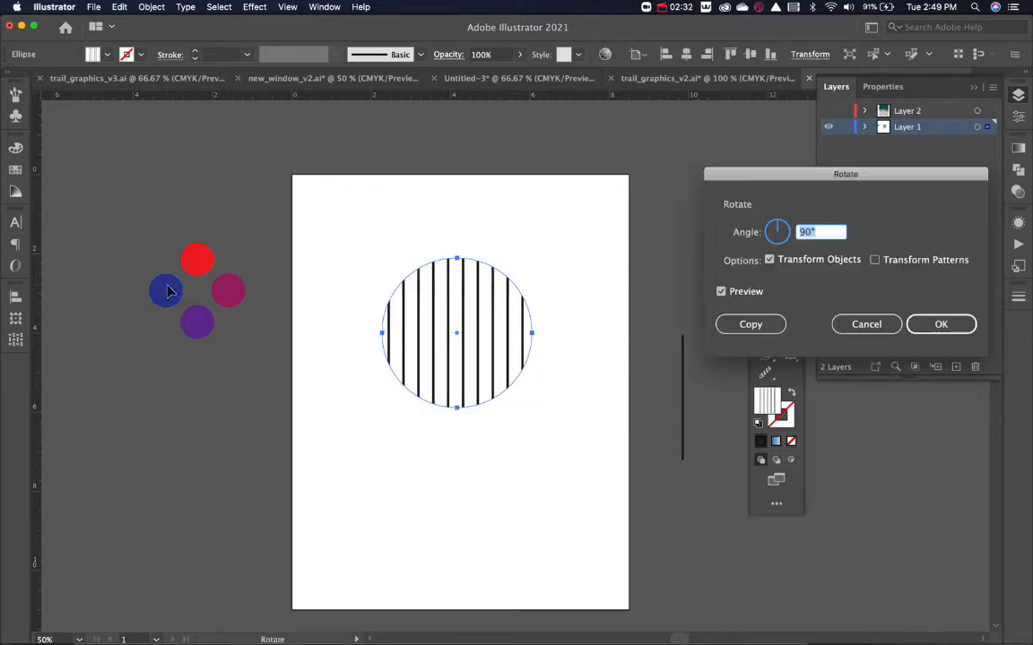
pyautogui.moveTo(755, 184); pyautogui.dragTo(465, 89)
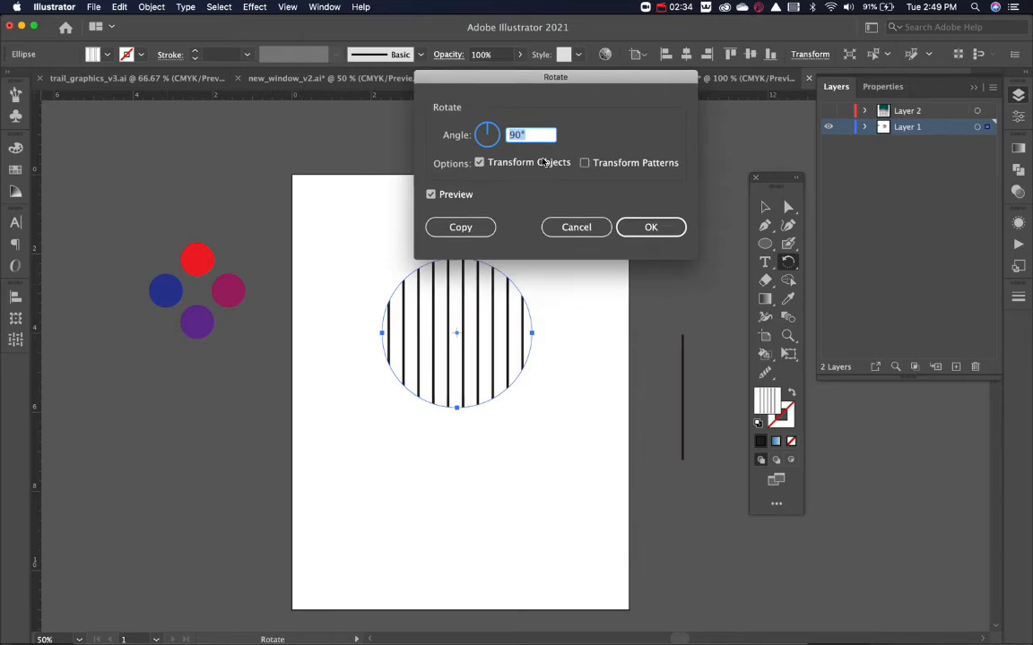
pyautogui.click(584, 163)
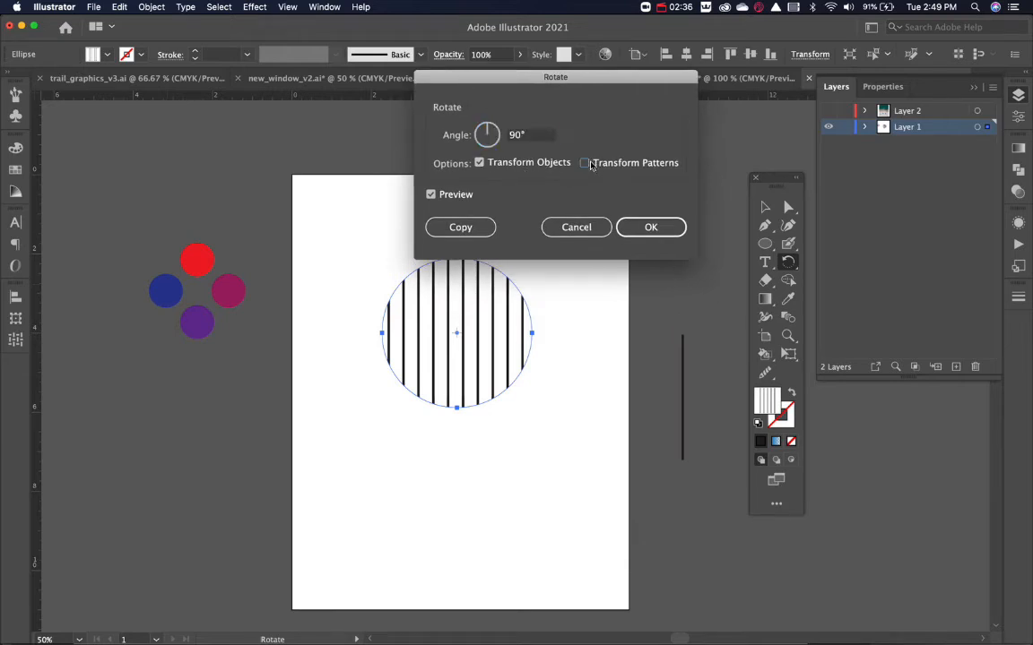
pyautogui.click(481, 163)
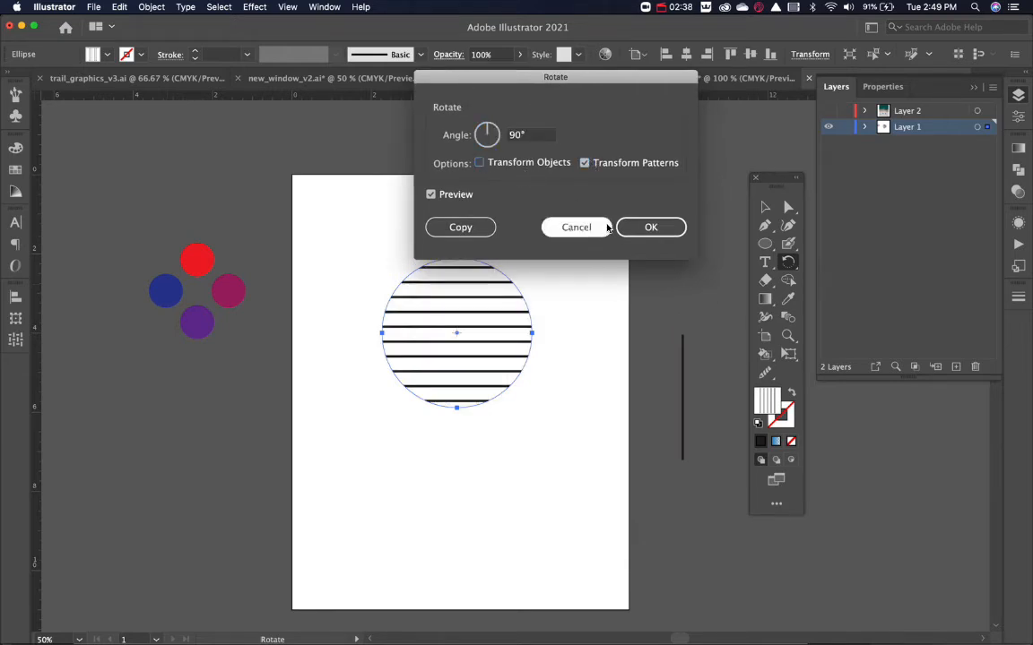
pyautogui.moveTo(534, 139); pyautogui.dragTo(475, 137)
pyautogui.write('45')
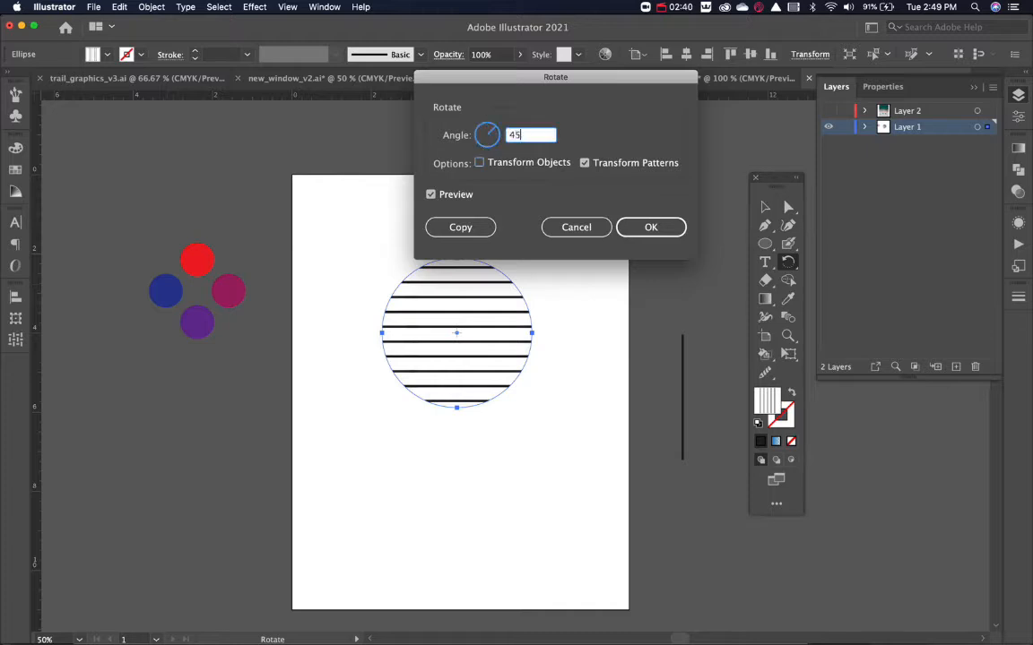
pyautogui.press('Tab')
pyautogui.click(647, 231)
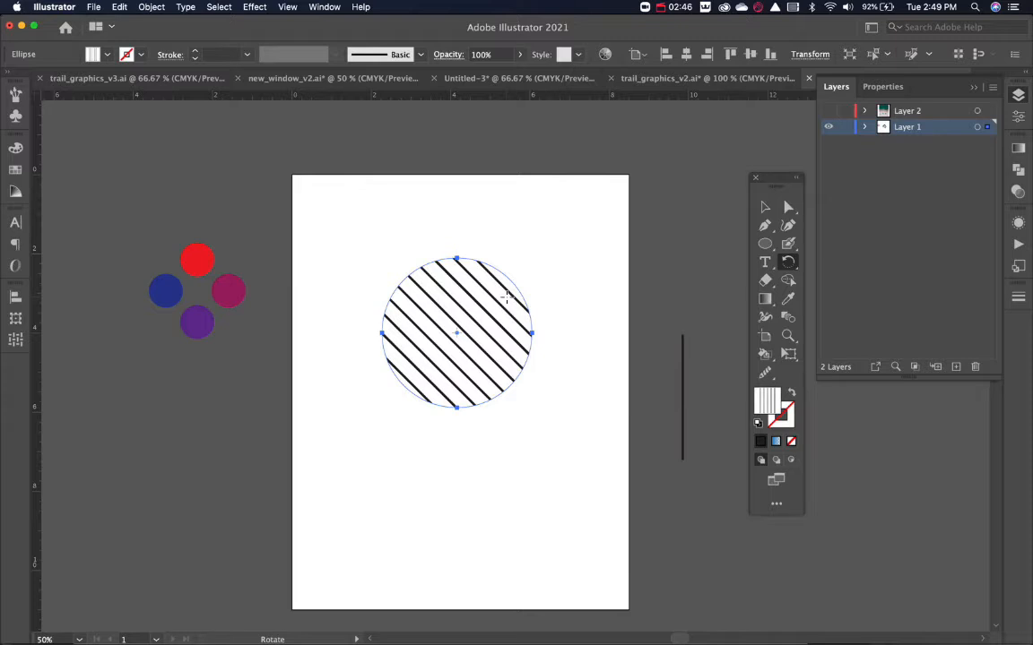
# Scale the circle's line pattern uniformly to 50%, transforming only the pattern, and deselect the circle.
pyautogui.press('s')
pyautogui.press('Return')
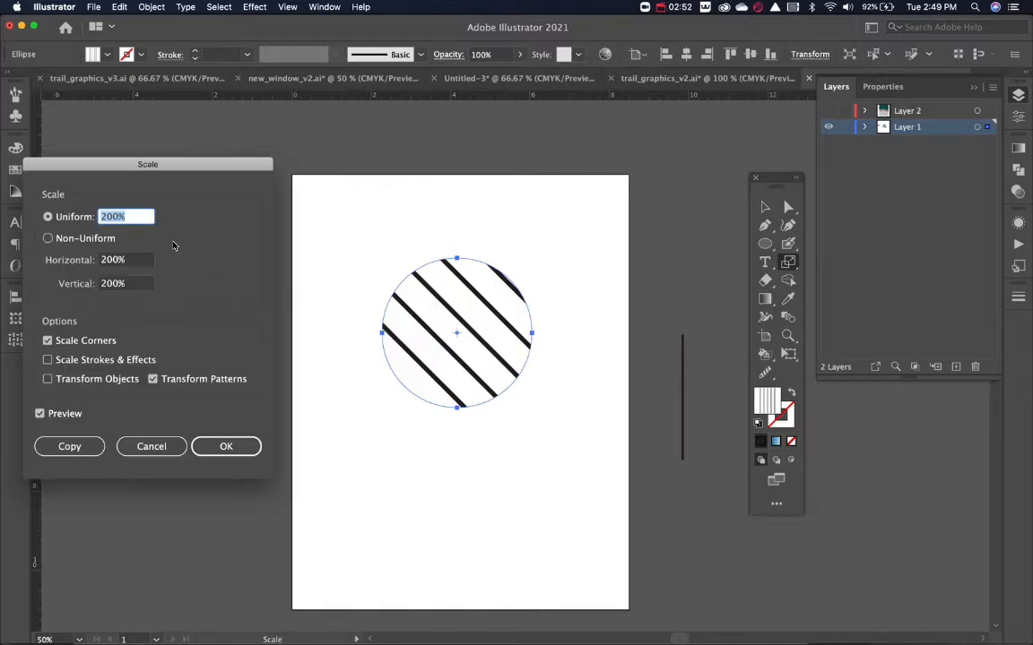
pyautogui.write('50')
pyautogui.click(152, 380)
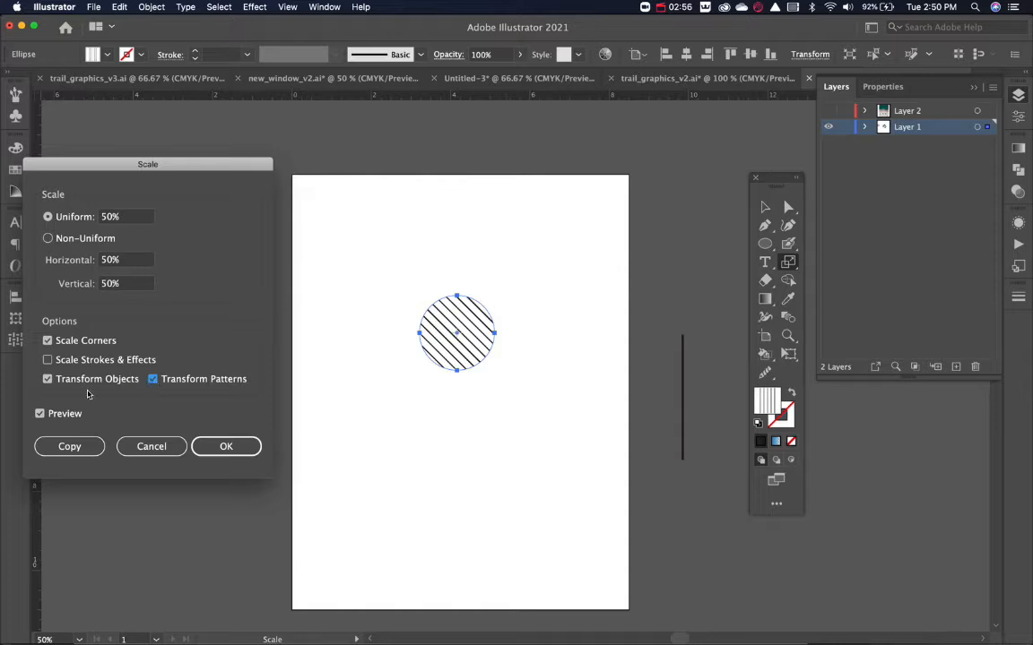
pyautogui.click(48, 379)
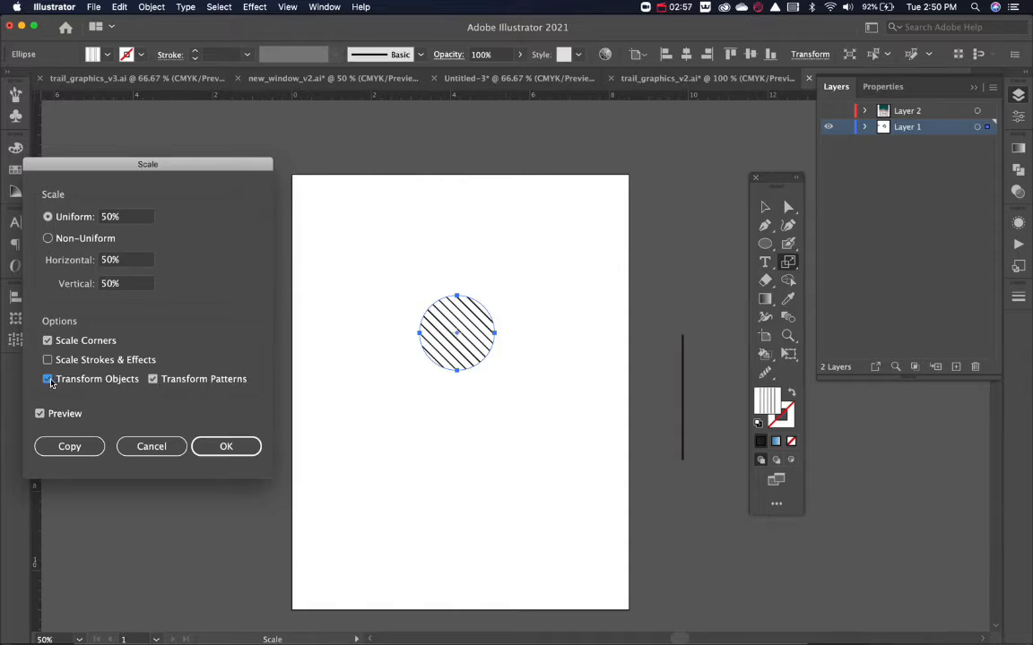
pyautogui.click(244, 457)
pyautogui.click(493, 488)
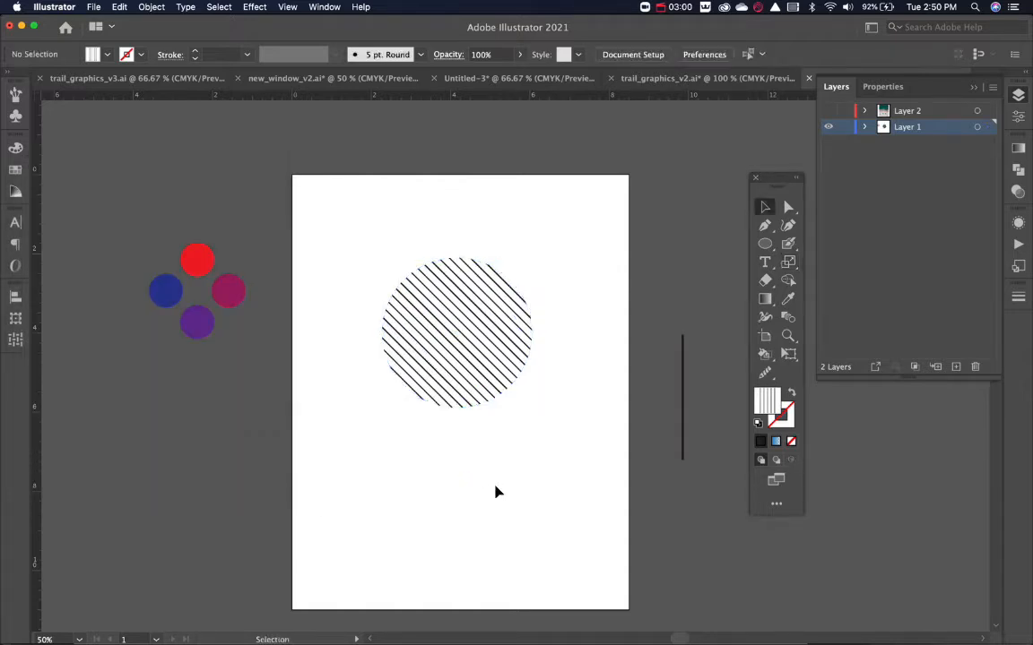
# Open the vertical-line pattern swatch for editing and set its line's stroke weight to 2 pt.
pyautogui.click(482, 350)
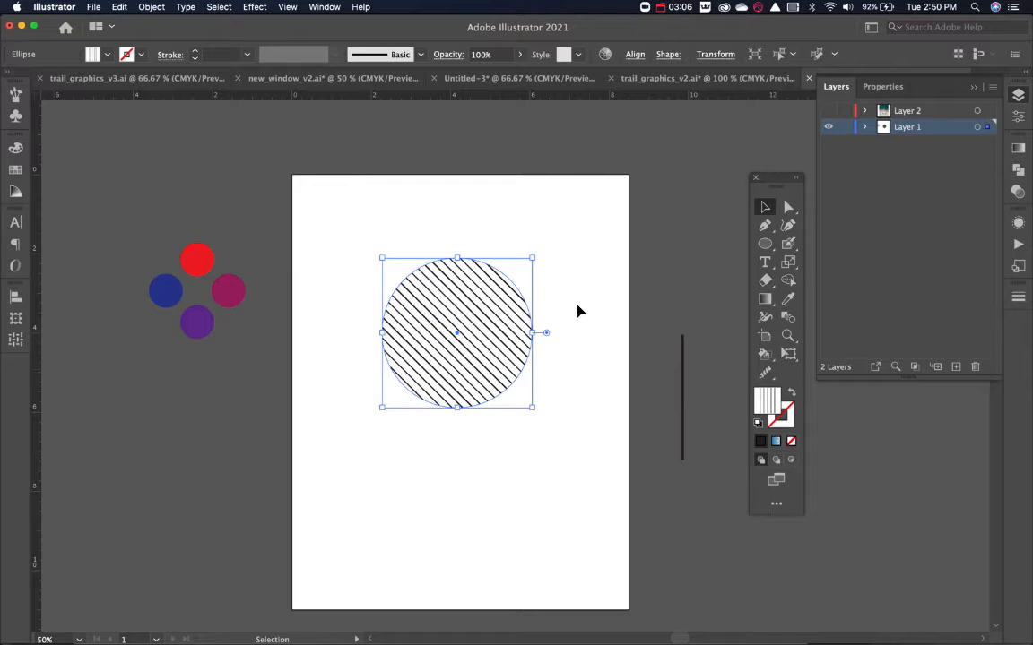
pyautogui.click(577, 311)
pyautogui.click(533, 334)
pyautogui.click(14, 167)
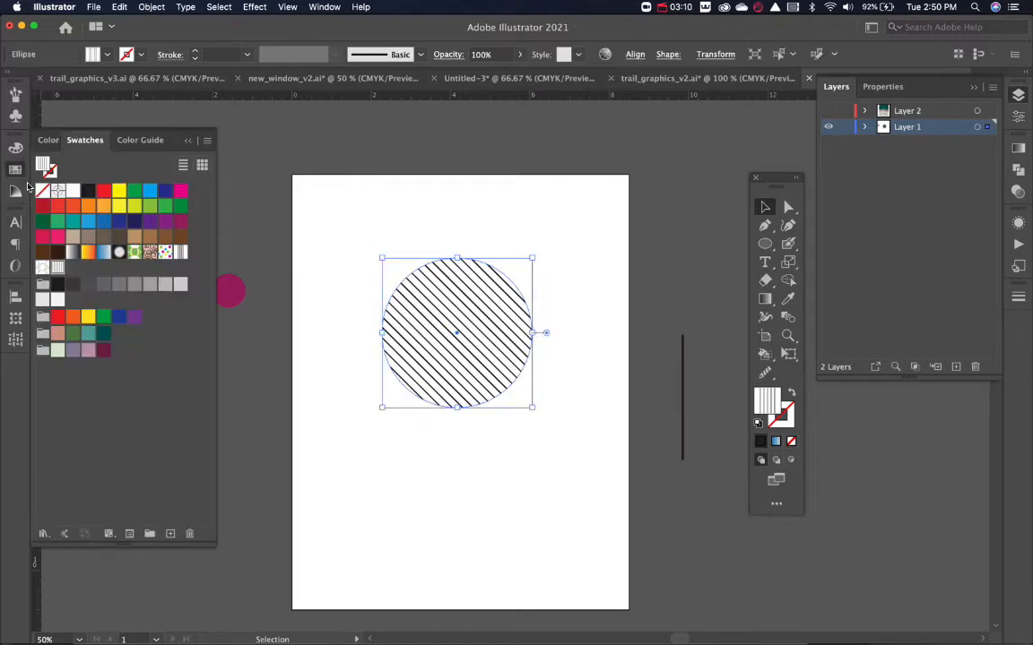
pyautogui.doubleClick(56, 268)
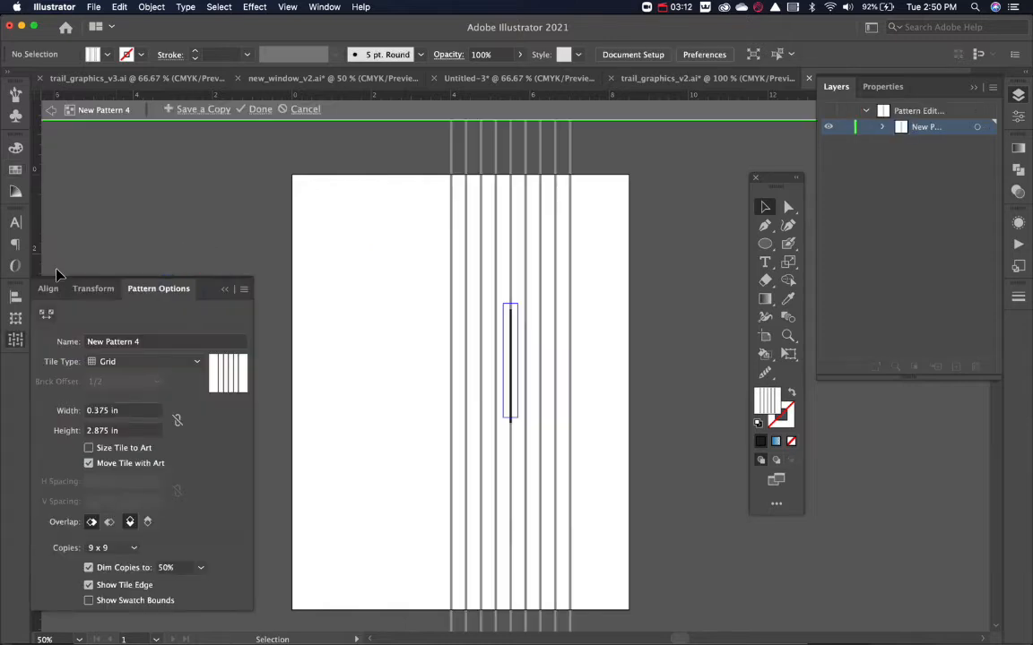
pyautogui.click(510, 341)
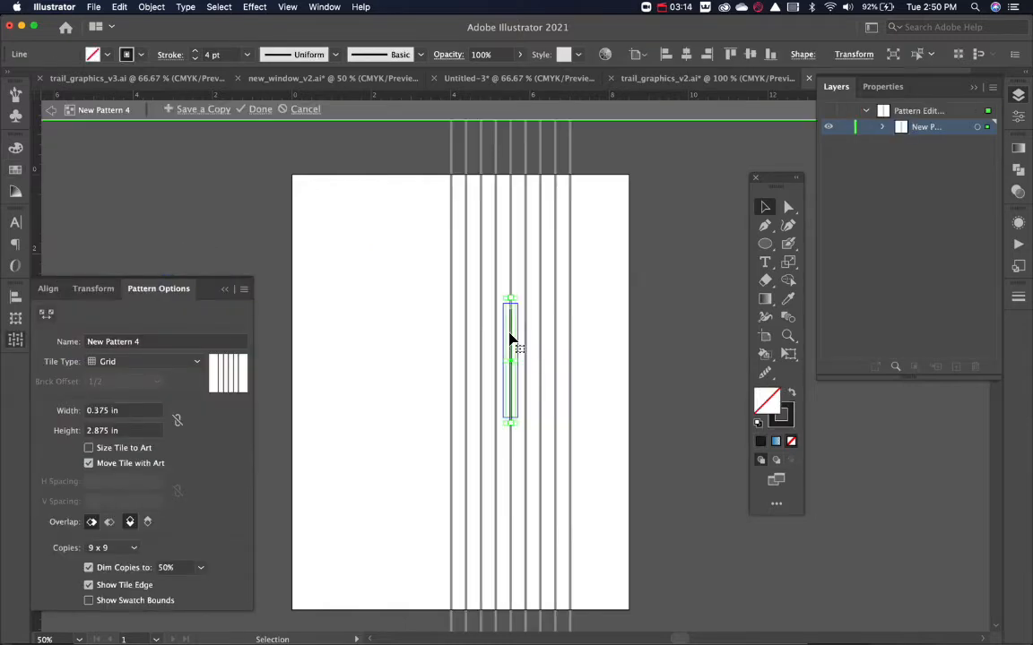
pyautogui.click(195, 59)
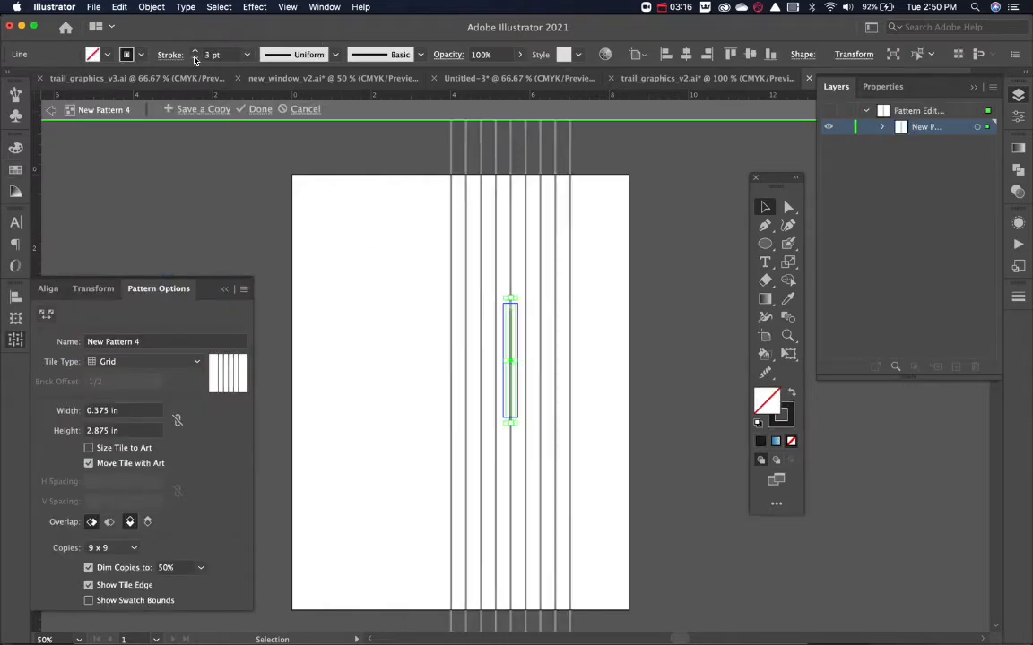
pyautogui.click(194, 58)
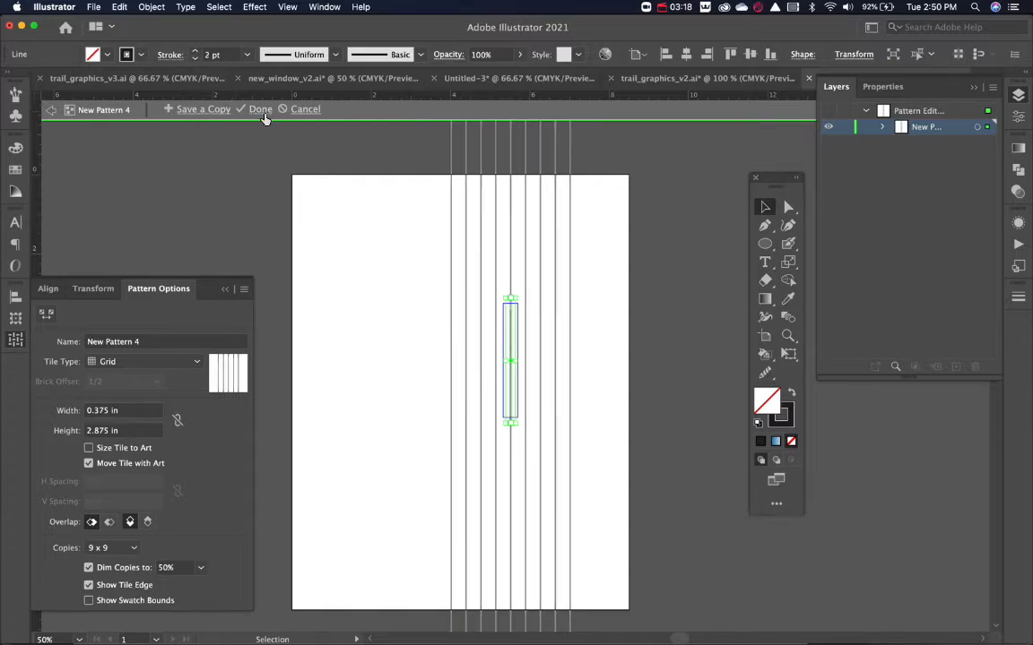
# Save a copy of the edited pattern as "lines" and finish editing the original pattern.
pyautogui.click(190, 109)
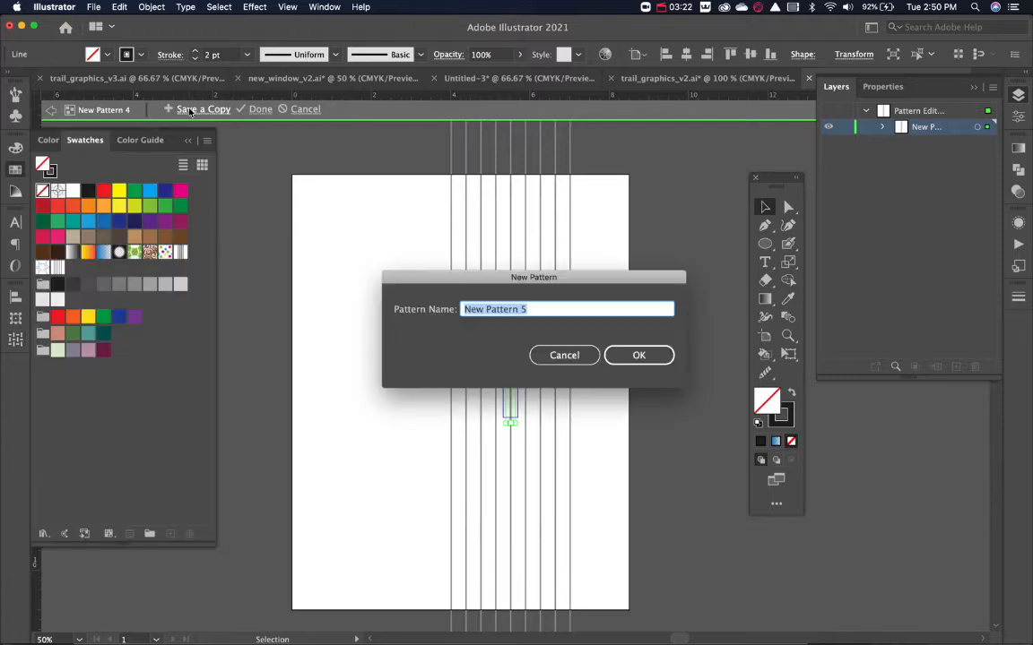
pyautogui.write('lines 2')
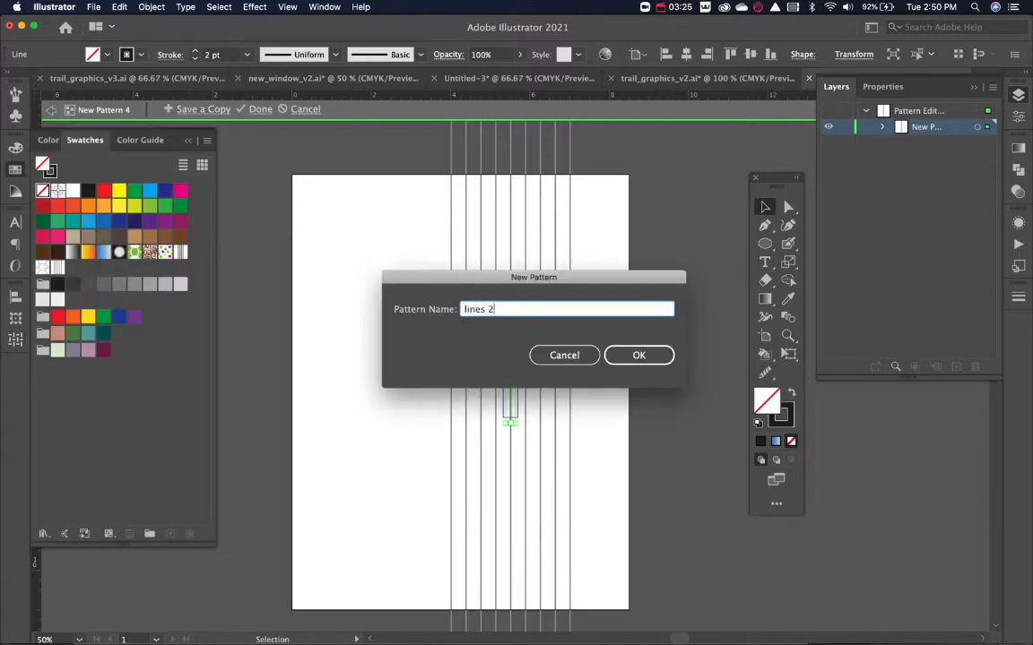
pyautogui.press('Return')
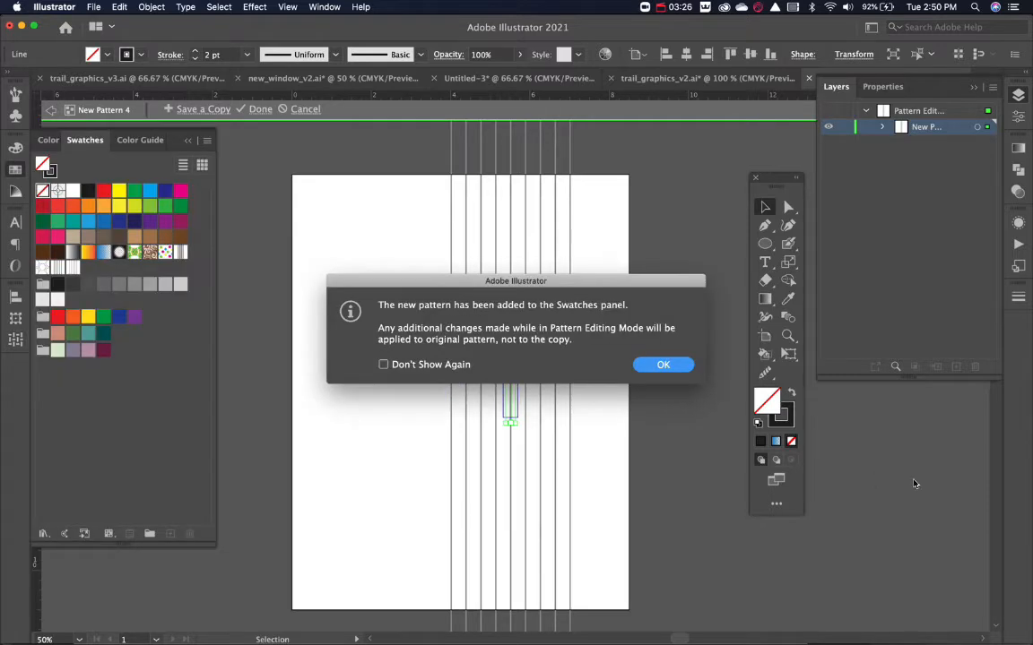
pyautogui.click(687, 368)
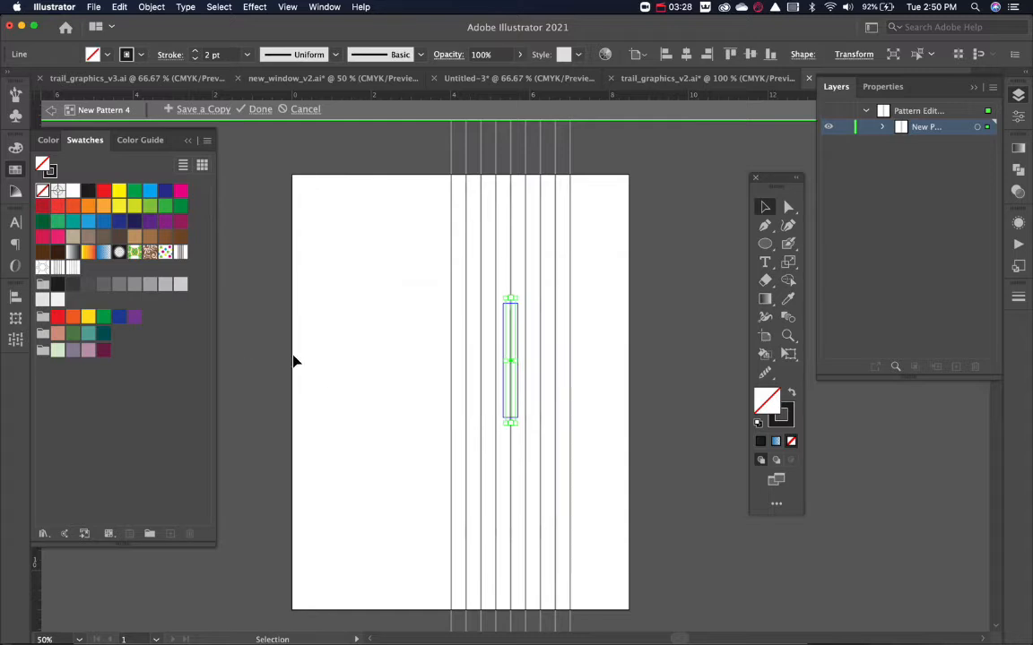
pyautogui.click(378, 372)
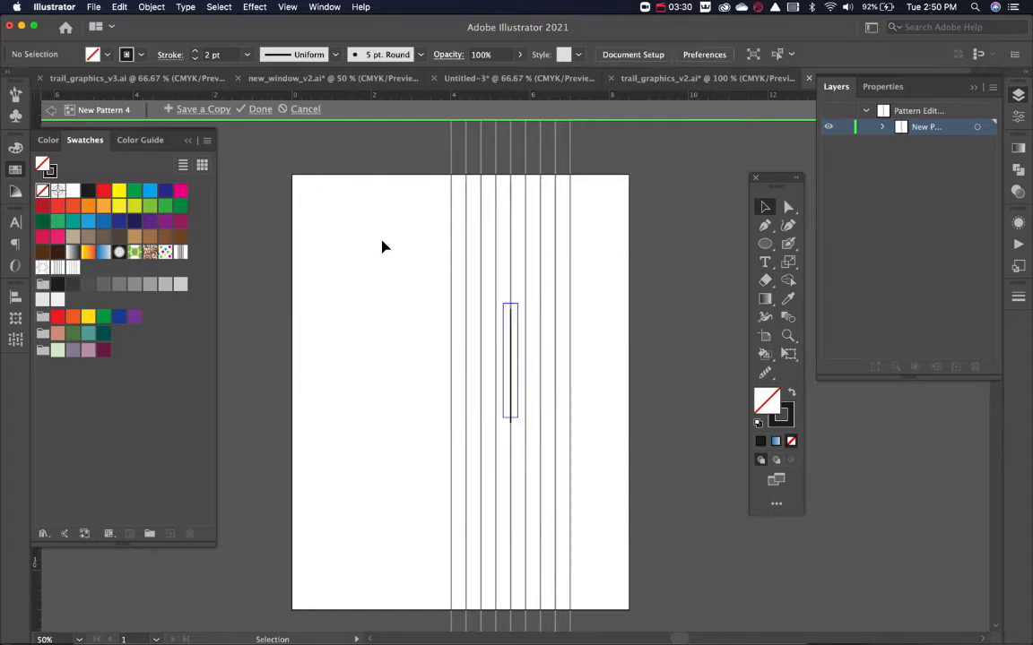
pyautogui.click(259, 109)
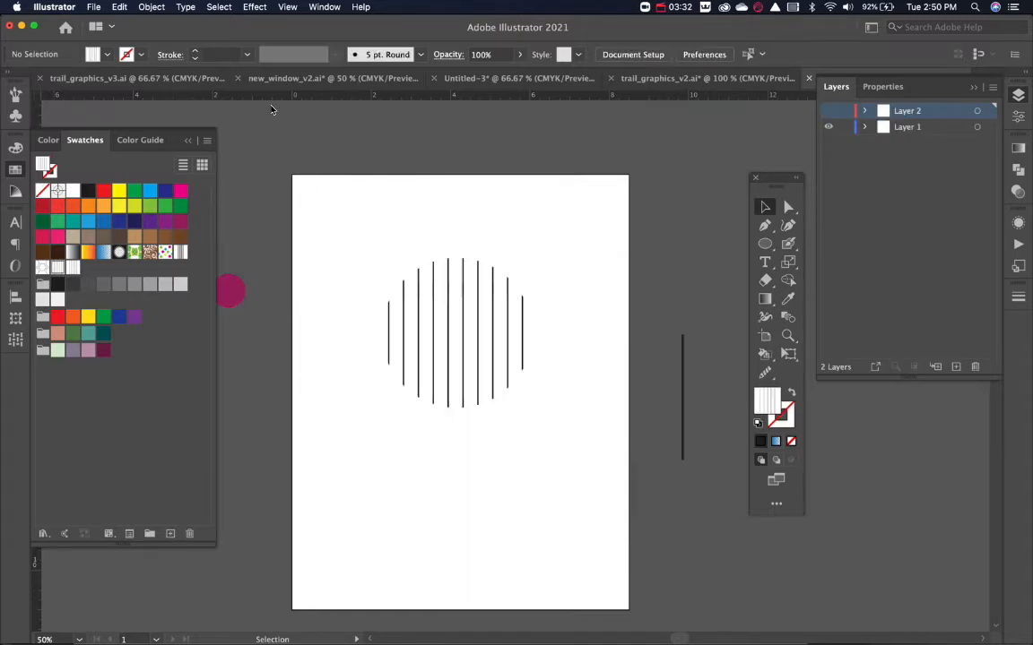
# Shrink the line-filled circle to about half its size around its centre and delete it.
pyautogui.click(500, 291)
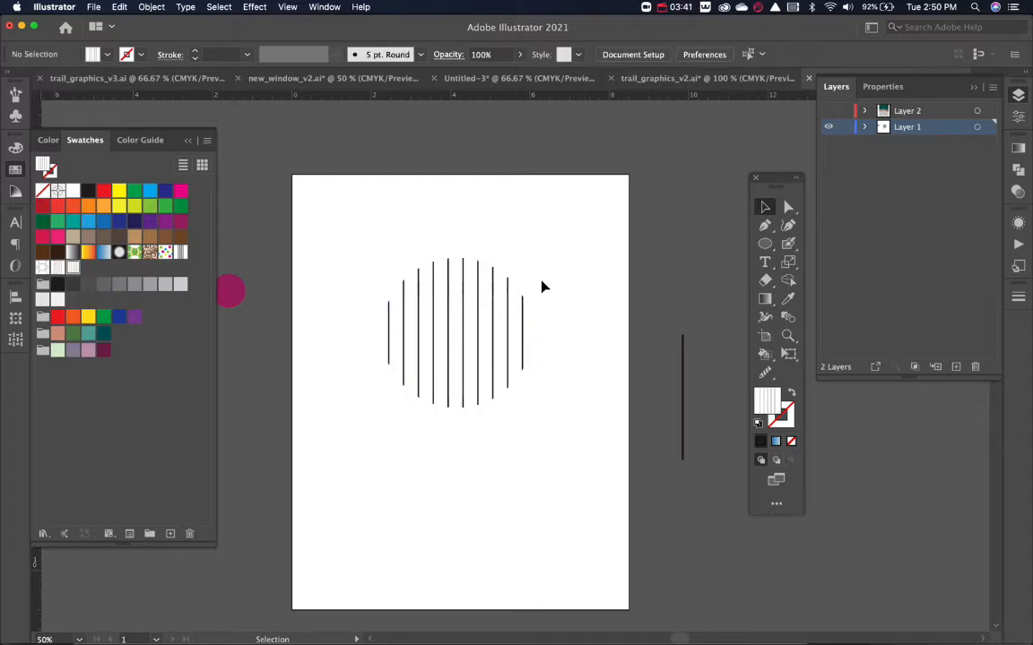
pyautogui.moveTo(541, 286); pyautogui.dragTo(465, 375)
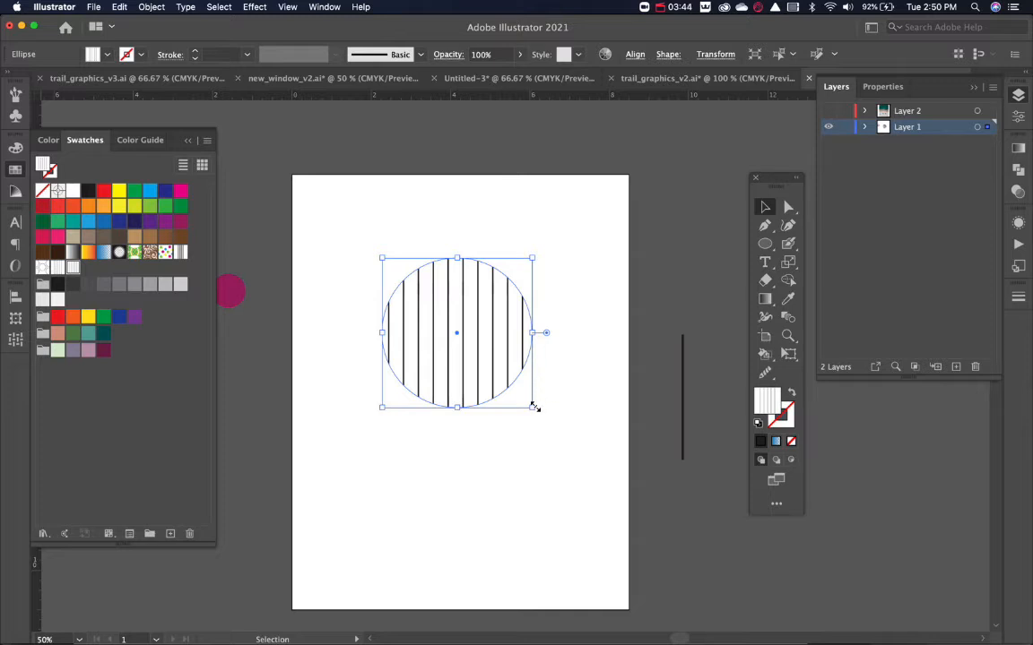
pyautogui.moveTo(532, 407); pyautogui.dragTo(492, 368)
pyautogui.click(528, 346)
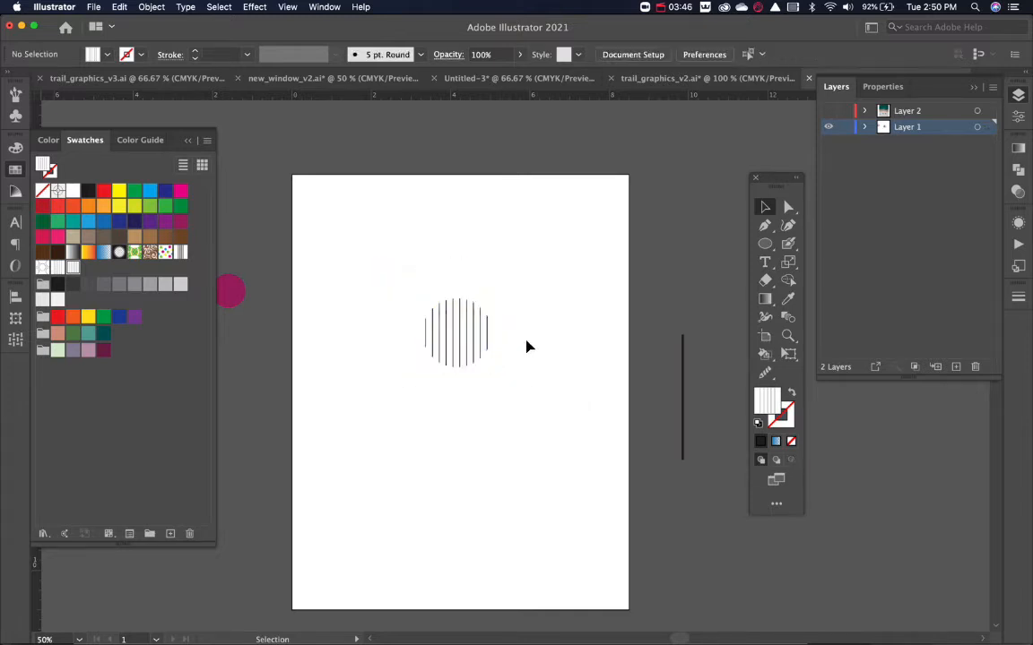
pyautogui.moveTo(536, 279); pyautogui.dragTo(403, 413)
pyautogui.press('Delete')
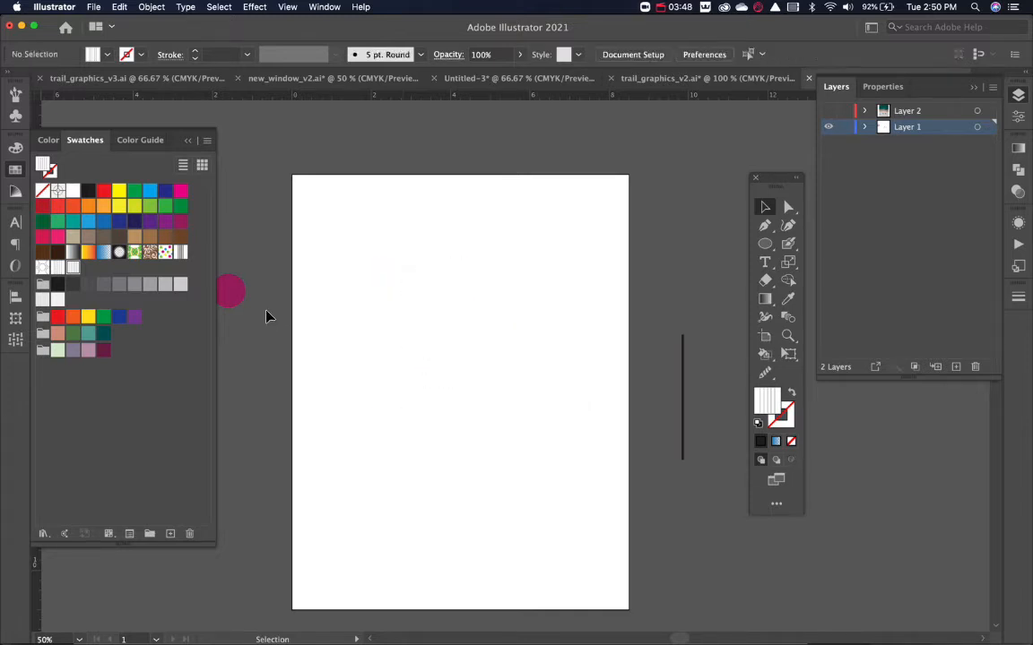
# Place a copy of the magenta circle slightly above the artboard's centre and fill it with black.
pyautogui.click(230, 288)
pyautogui.moveTo(231, 288); pyautogui.dragTo(443, 325)
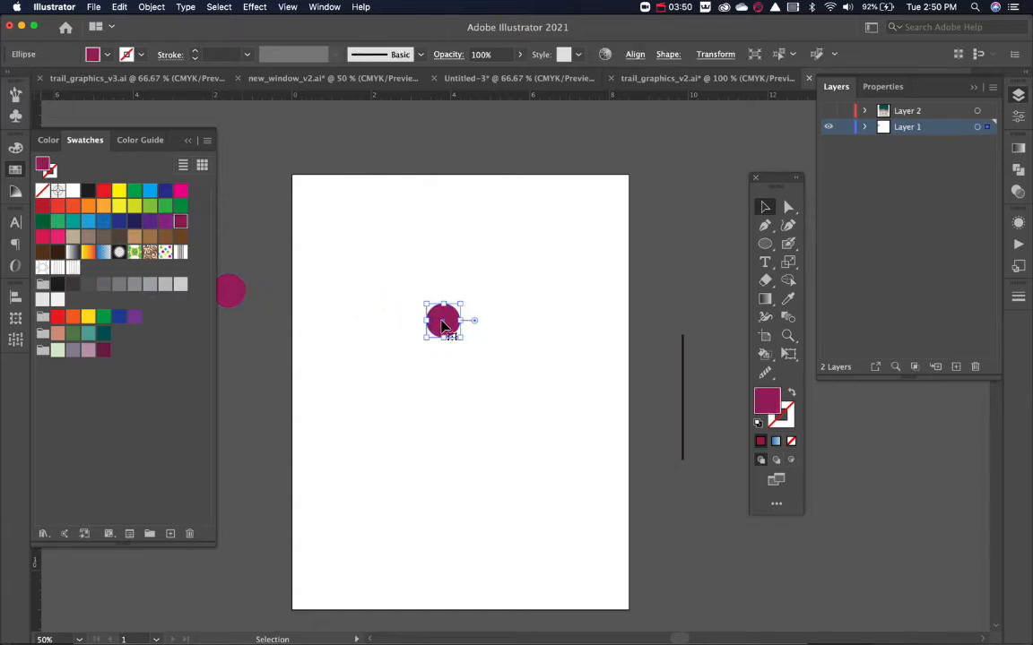
pyautogui.click(567, 327)
pyautogui.click(446, 330)
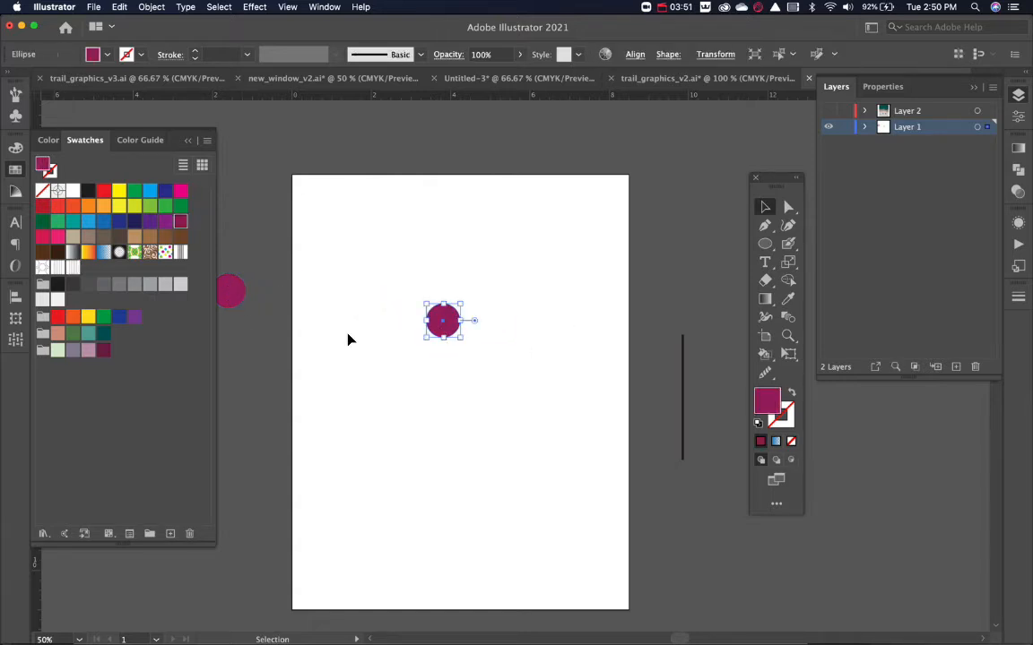
pyautogui.click(89, 191)
pyautogui.click(387, 293)
pyautogui.moveTo(439, 334); pyautogui.dragTo(456, 369)
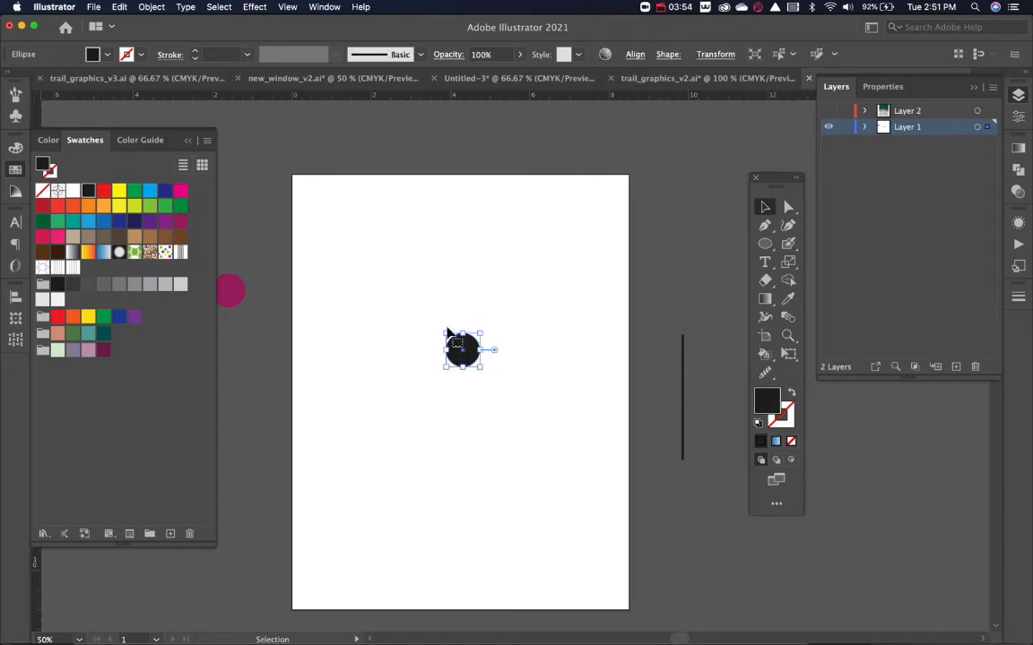
# Make a new pattern from the small black circle.
pyautogui.click(16, 339)
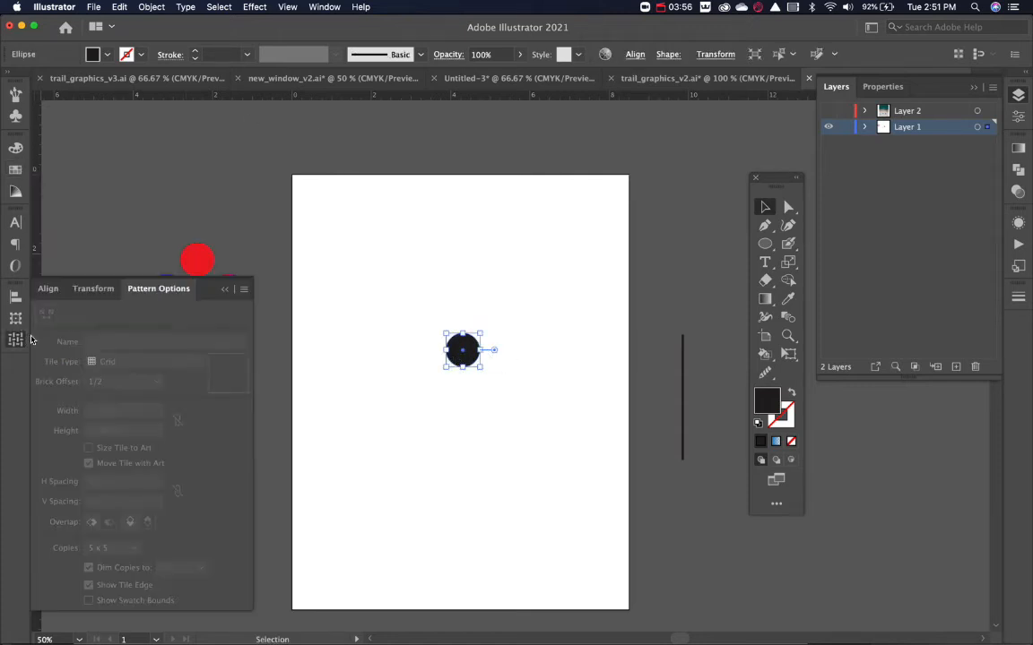
pyautogui.click(243, 289)
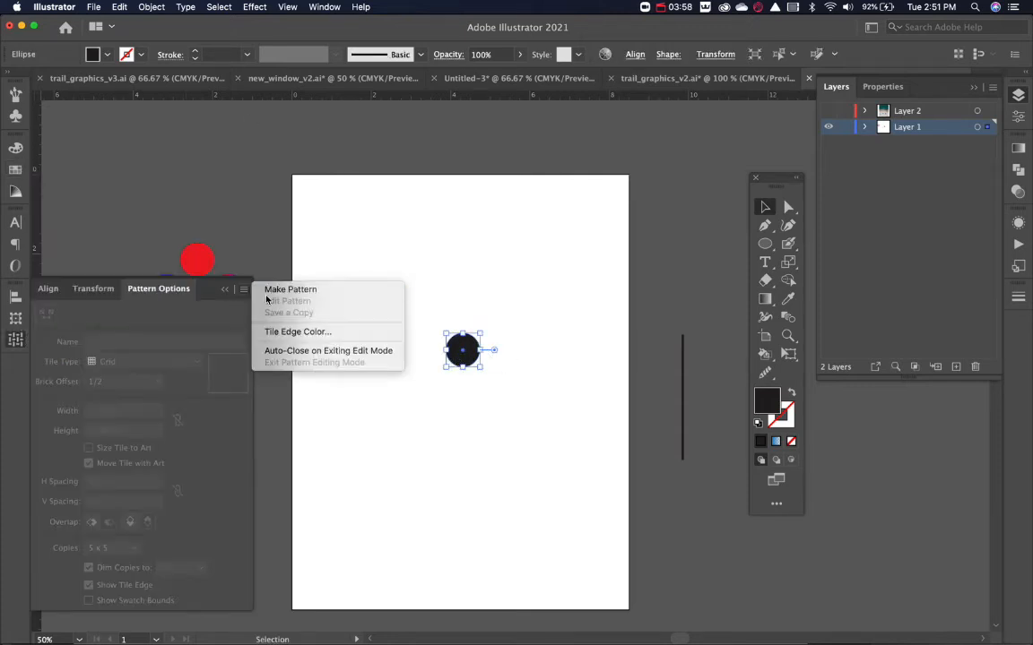
pyautogui.click(270, 290)
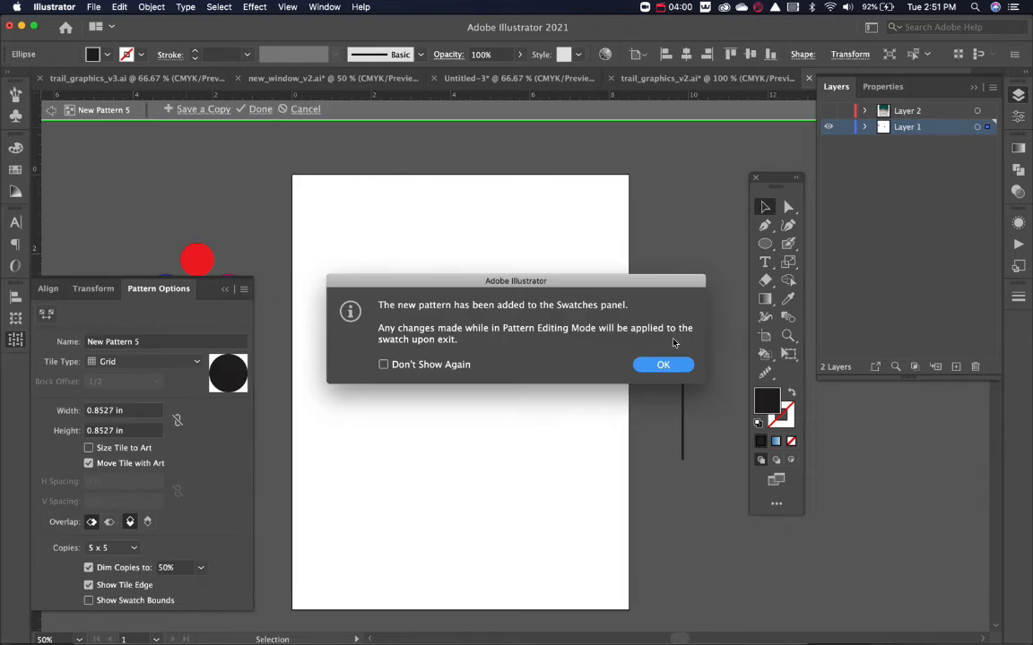
pyautogui.click(662, 364)
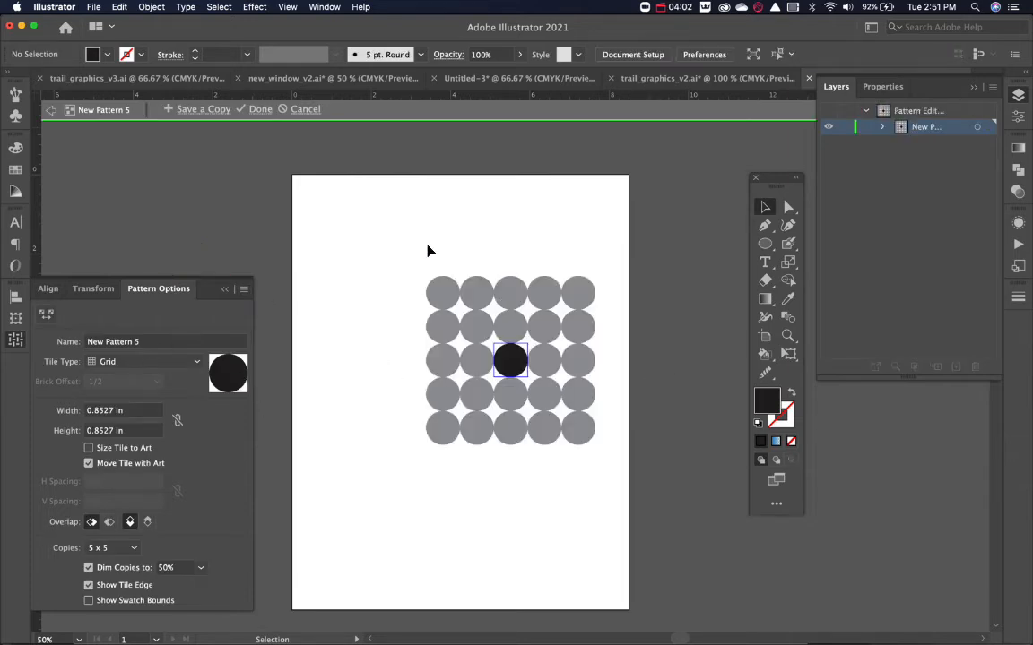
# Set the dot pattern's tile type to Hex by Column and its tile width to 1.125 in.
pyautogui.click(132, 368)
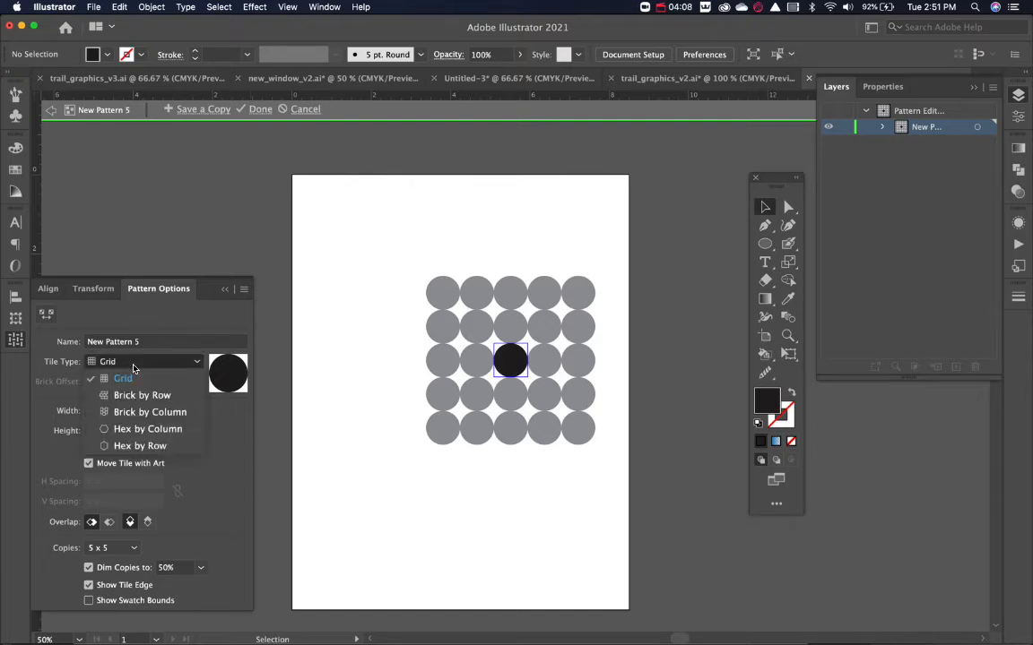
pyautogui.click(139, 430)
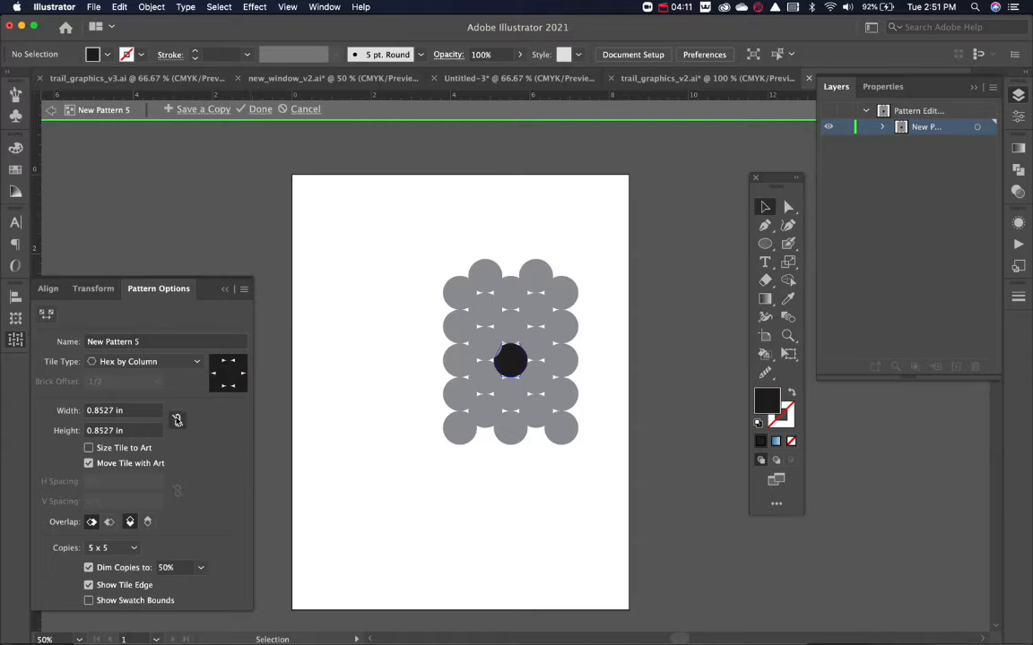
pyautogui.click(129, 413)
pyautogui.write('1.125')
pyautogui.press('Return')
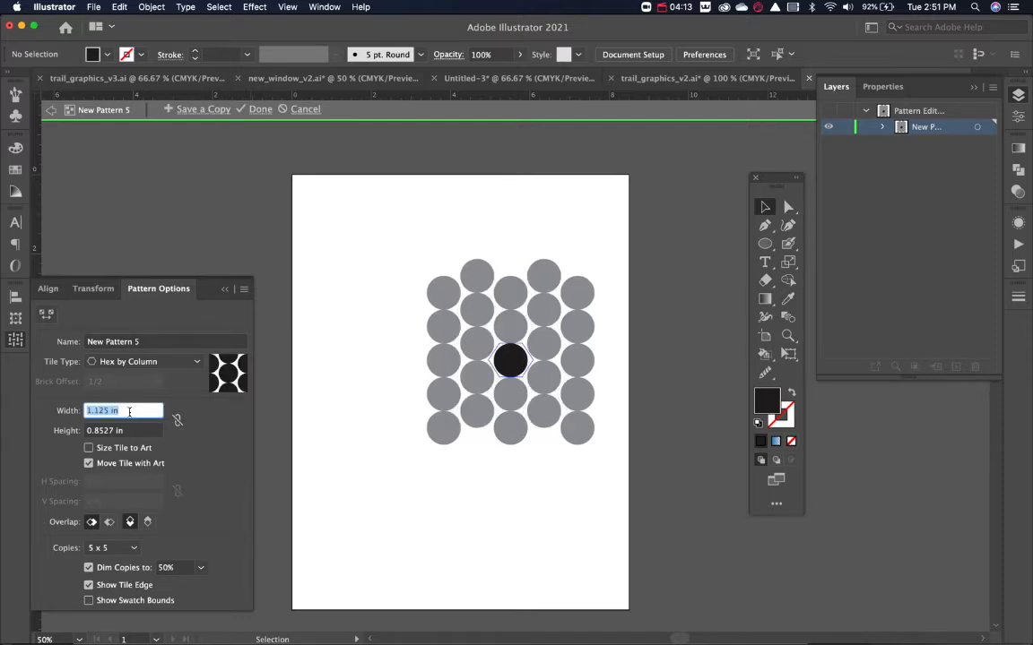
# Set the dot pattern's tile width to 1.25 in and its tile height to 1.125 in.
pyautogui.press('Up')
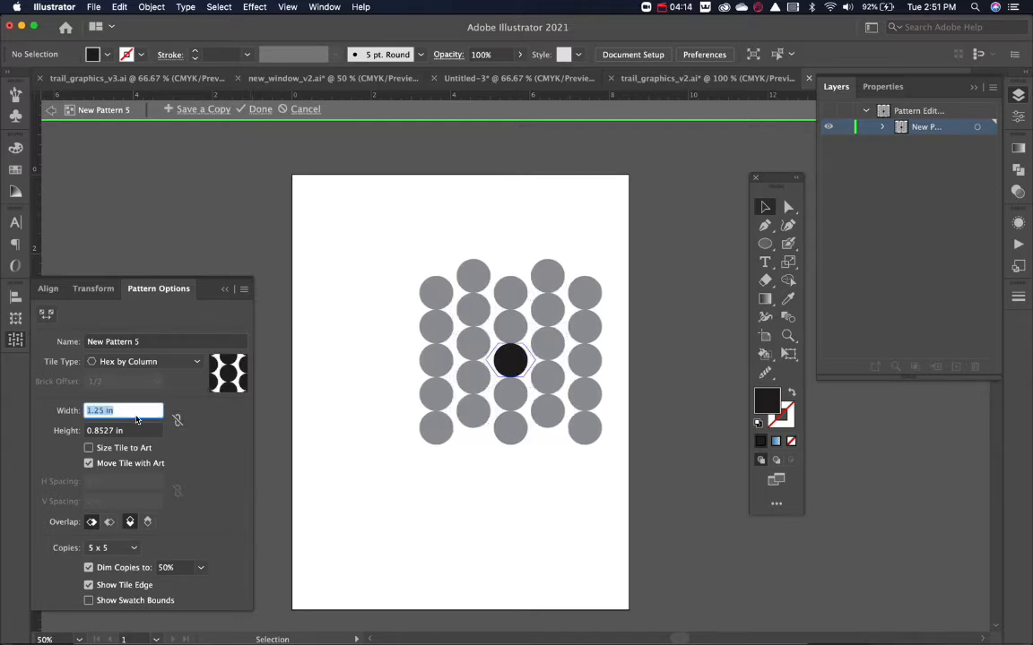
pyautogui.click(130, 432)
pyautogui.press('Up')
pyautogui.press('Up')
pyautogui.press('Up')
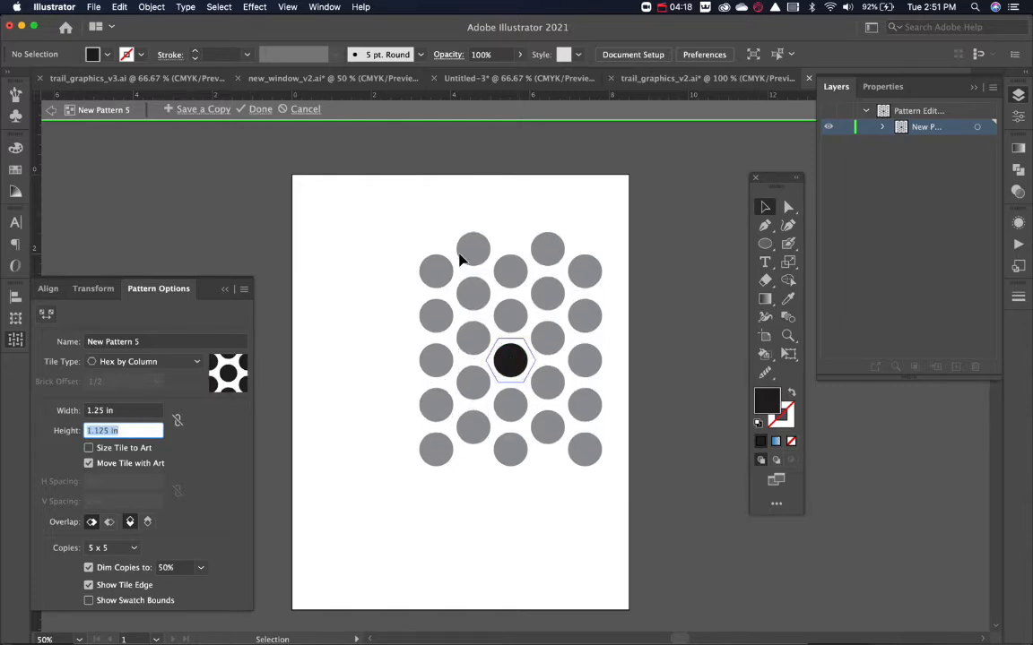
# Try the Brick by Column tile type and switch the dot pattern to Brick by Row.
pyautogui.click(163, 362)
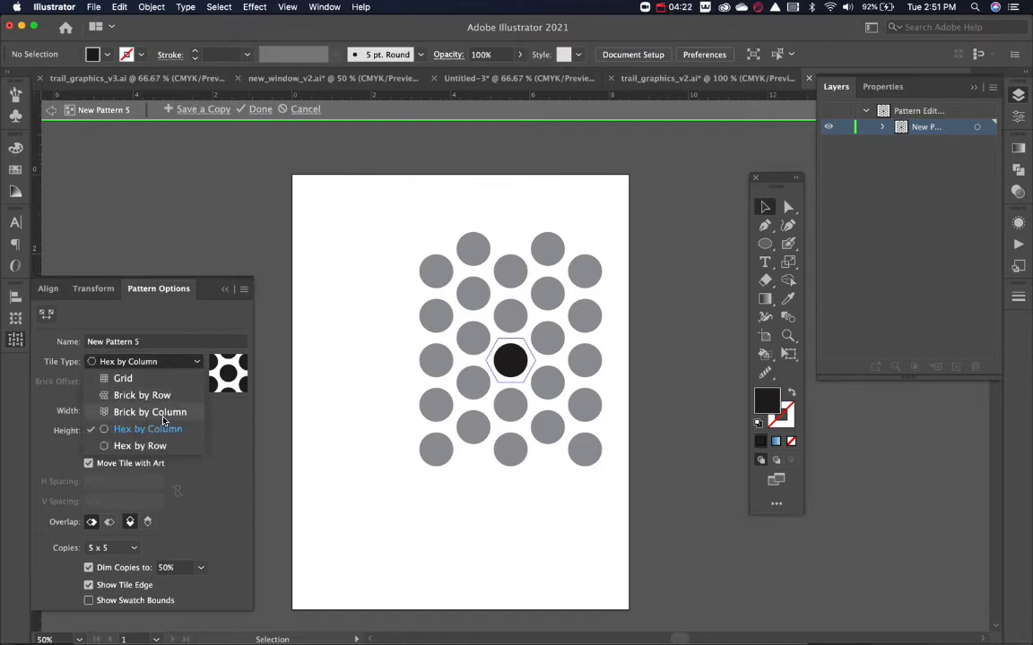
pyautogui.click(163, 413)
pyautogui.click(139, 361)
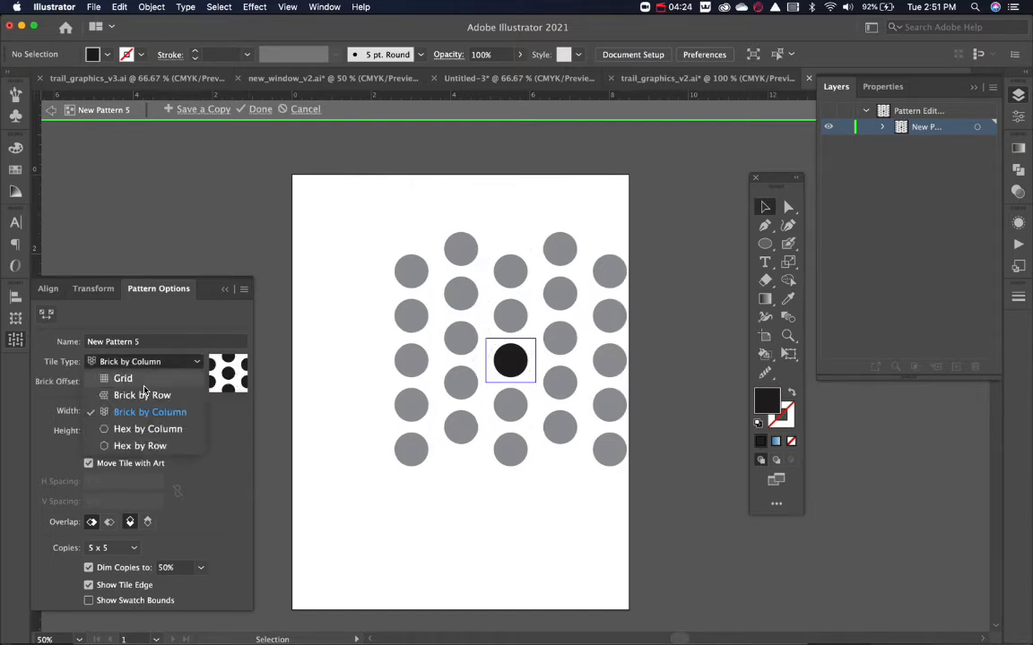
pyautogui.click(144, 395)
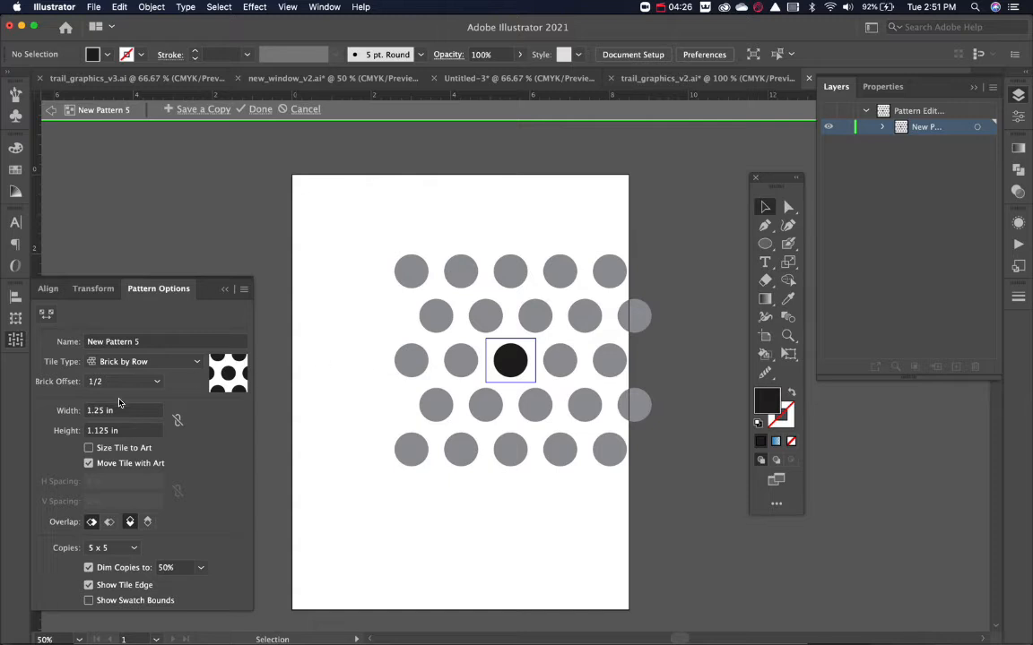
# Try brick offsets of 1/5, 2/5 and 1/4, and return the dot pattern's tile type to Hex by Column.
pyautogui.click(126, 381)
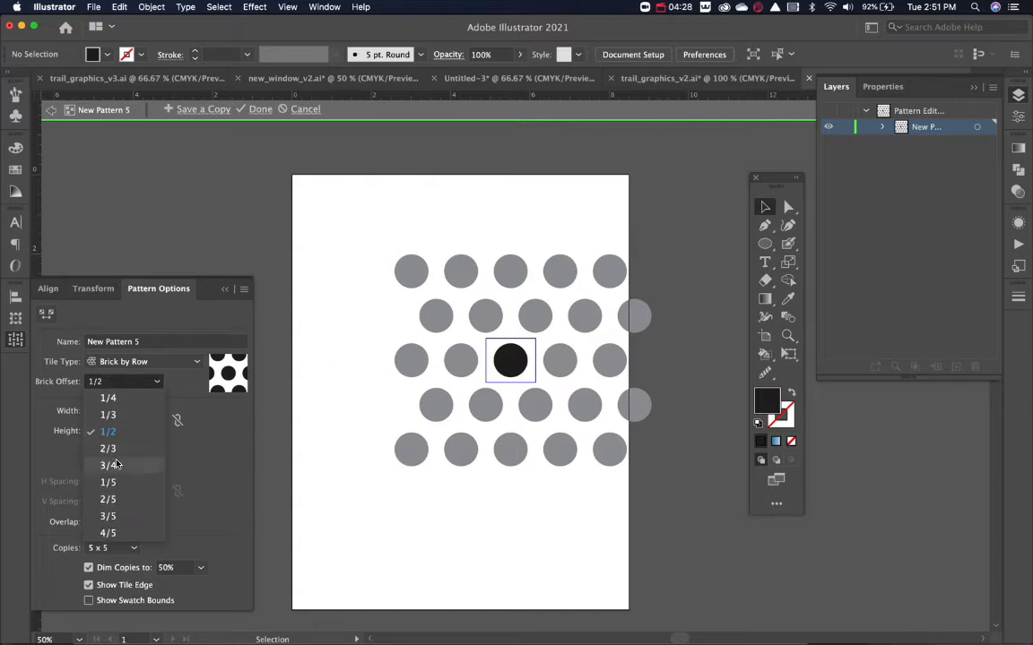
pyautogui.click(117, 483)
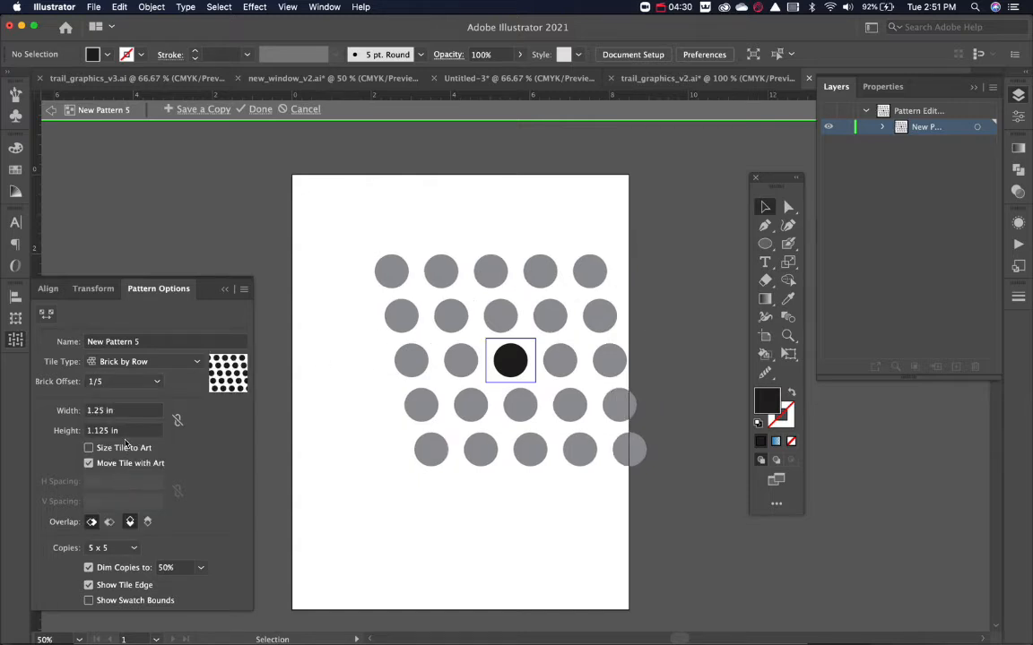
pyautogui.click(125, 381)
pyautogui.click(109, 504)
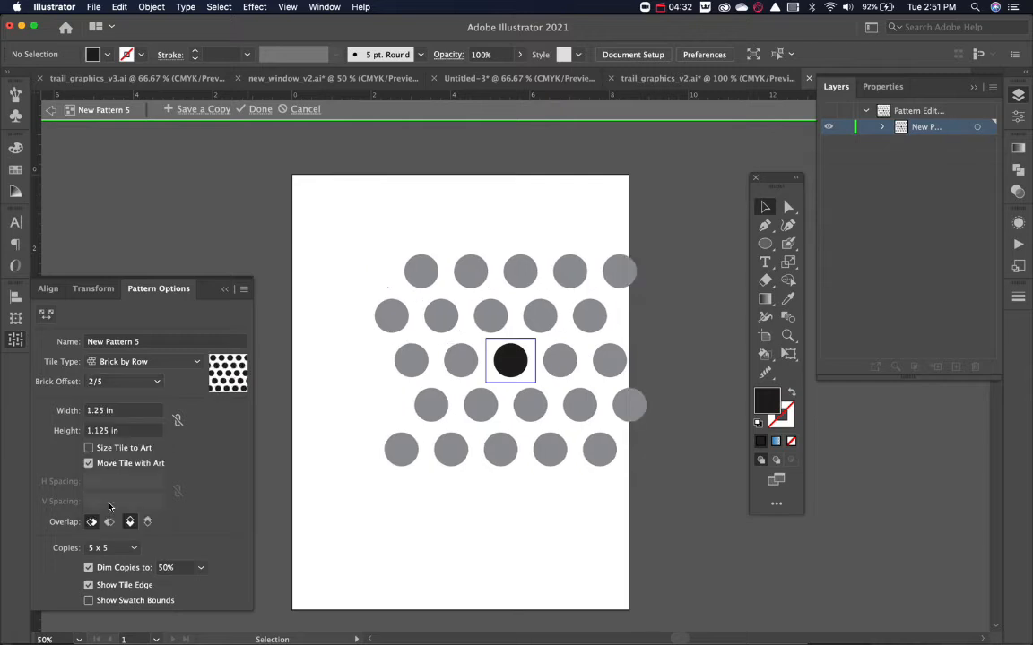
pyautogui.click(106, 382)
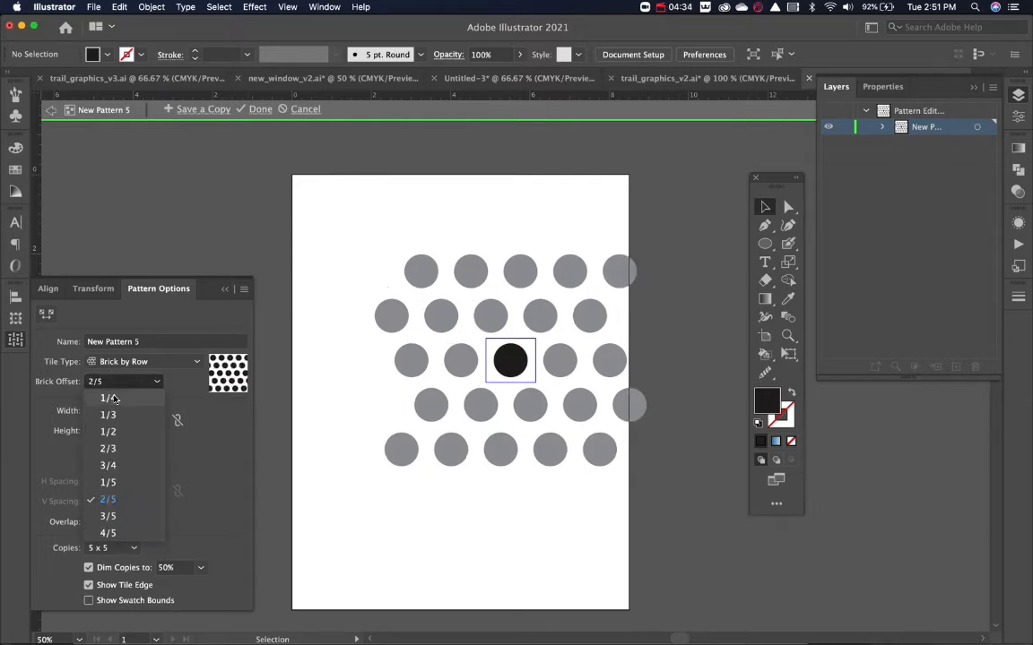
pyautogui.click(110, 398)
pyautogui.click(132, 361)
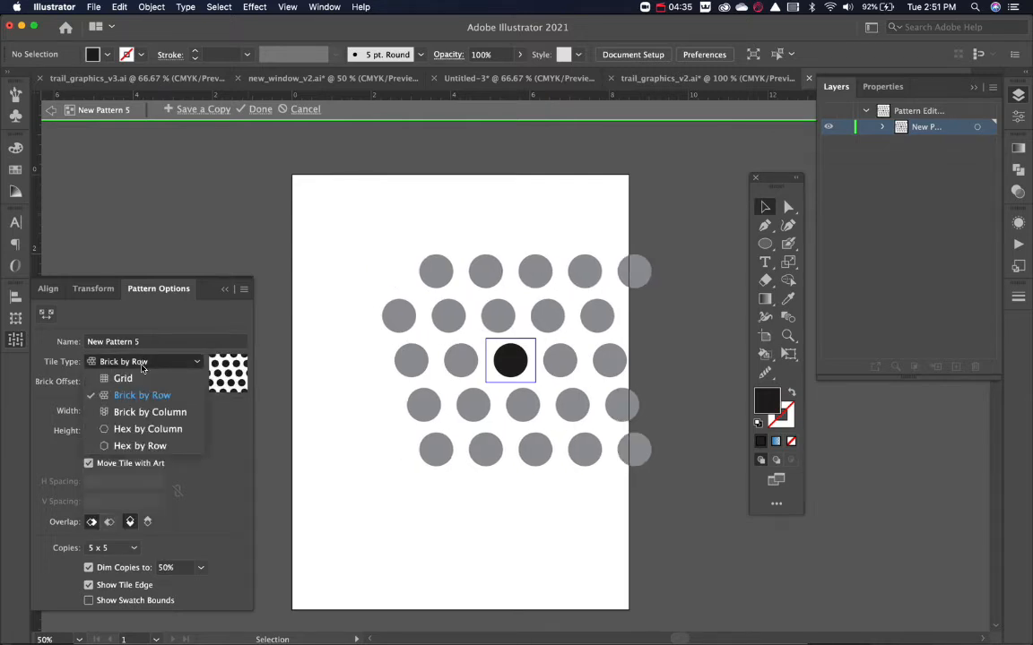
pyautogui.click(171, 431)
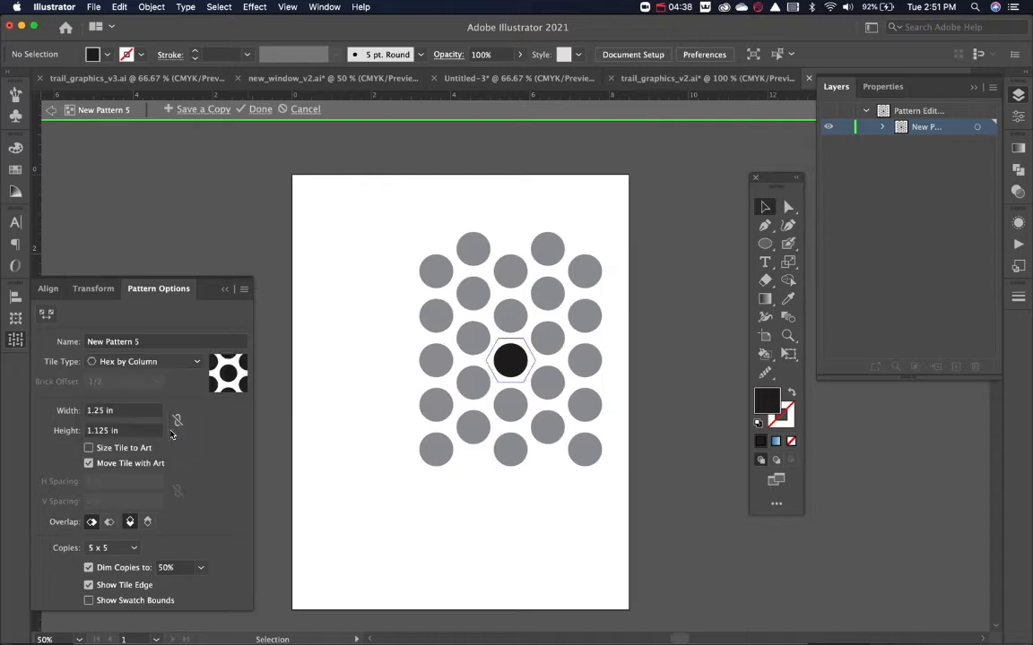
# Show 9 x 9 copies of the dot pattern and finish editing it.
pyautogui.click(131, 546)
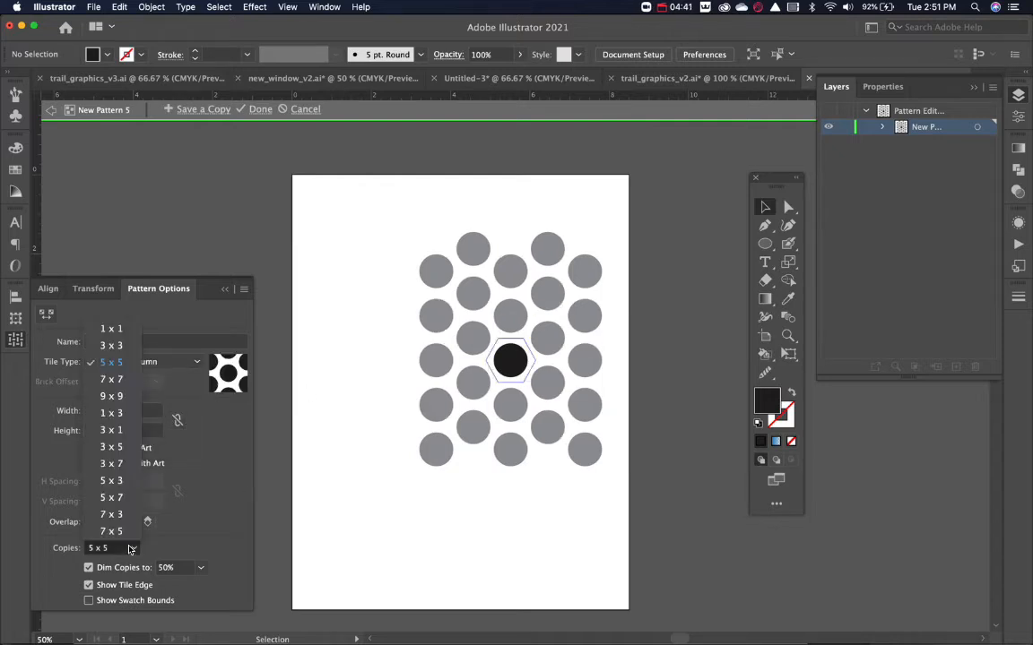
pyautogui.click(111, 395)
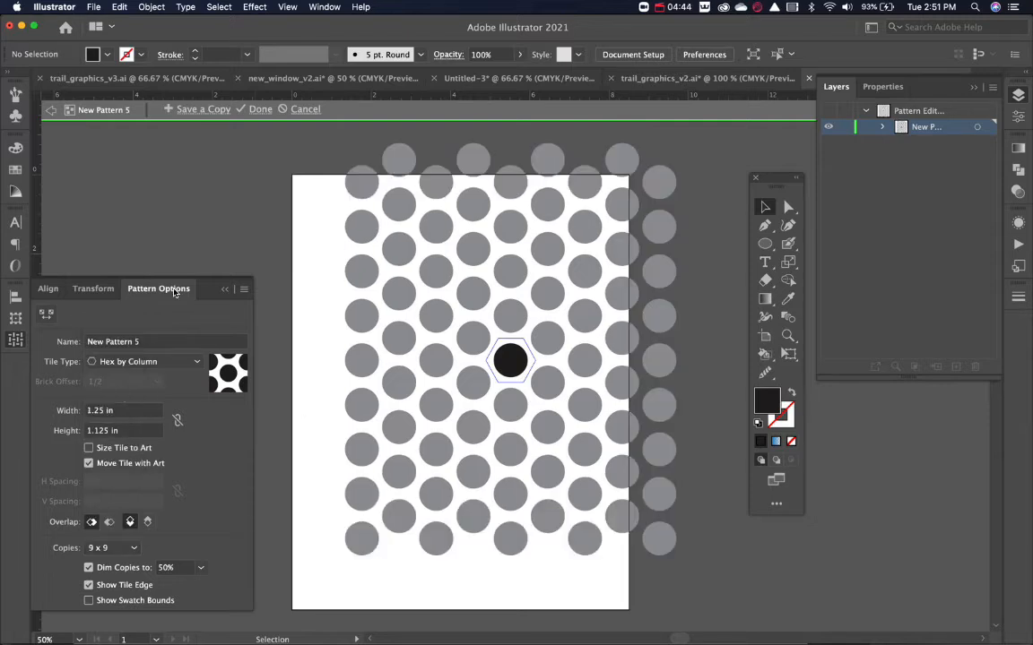
pyautogui.click(254, 109)
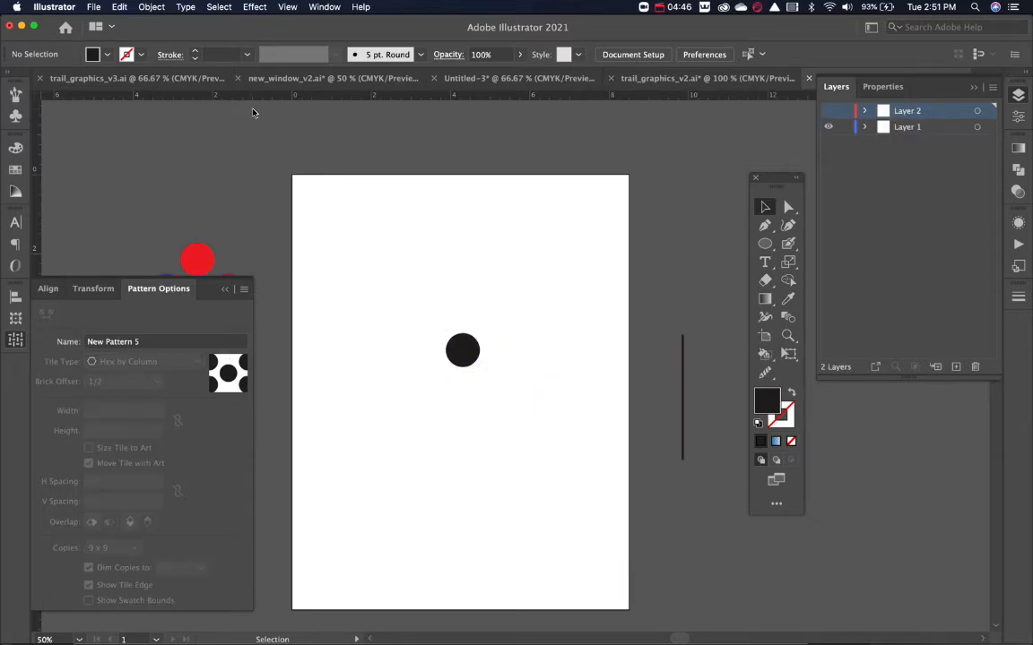
# Enlarge the black circle around its centre to about 7.5 in wide and fill it with the new dot pattern swatch.
pyautogui.click(16, 169)
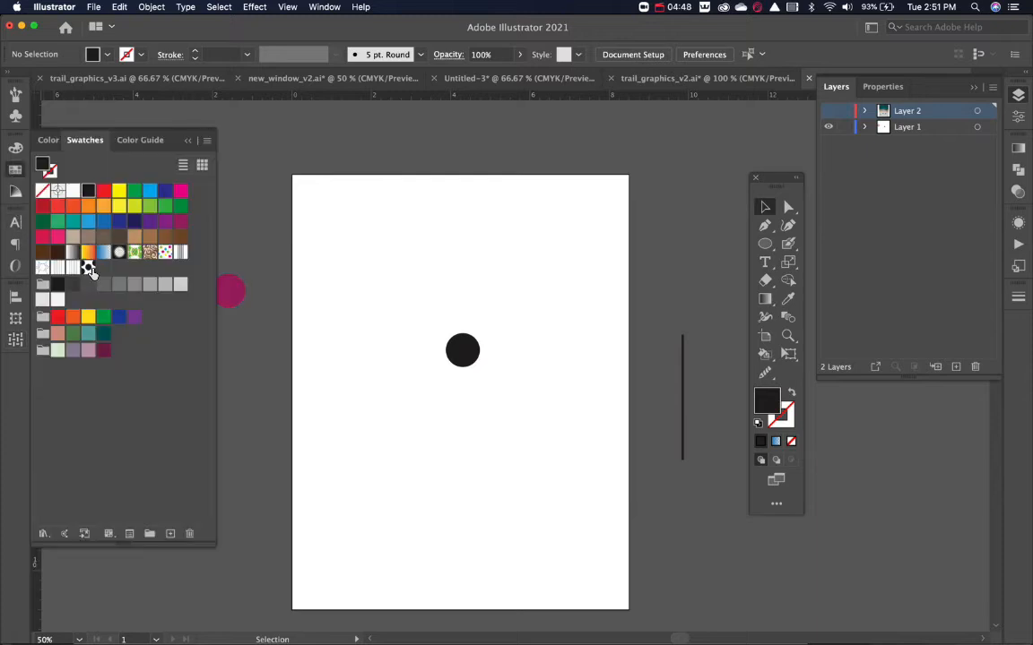
pyautogui.click(457, 355)
pyautogui.moveTo(479, 369); pyautogui.dragTo(615, 501)
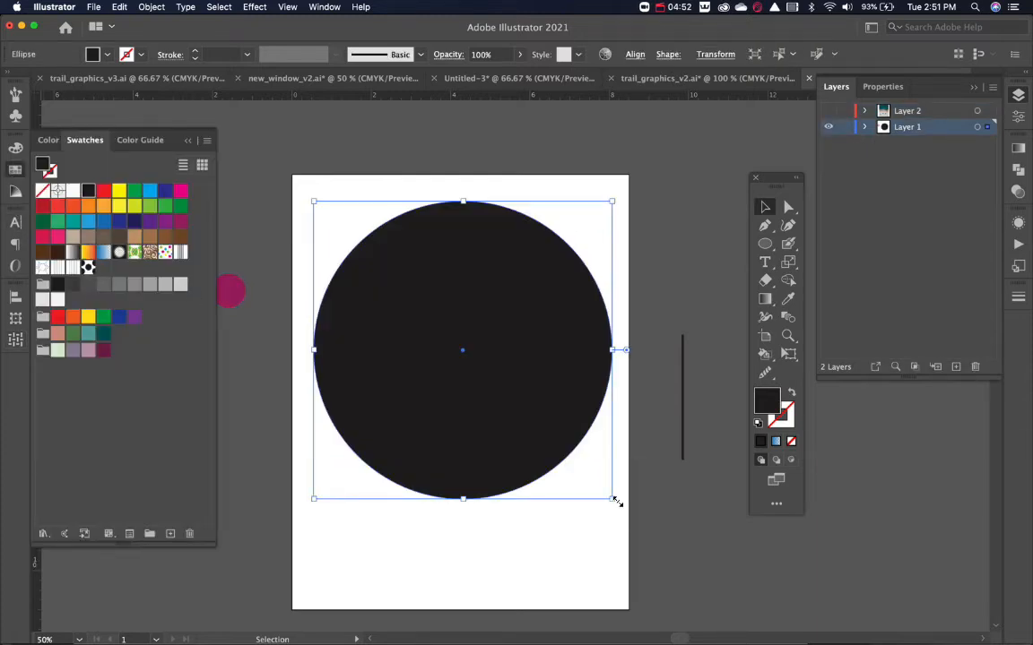
pyautogui.click(87, 269)
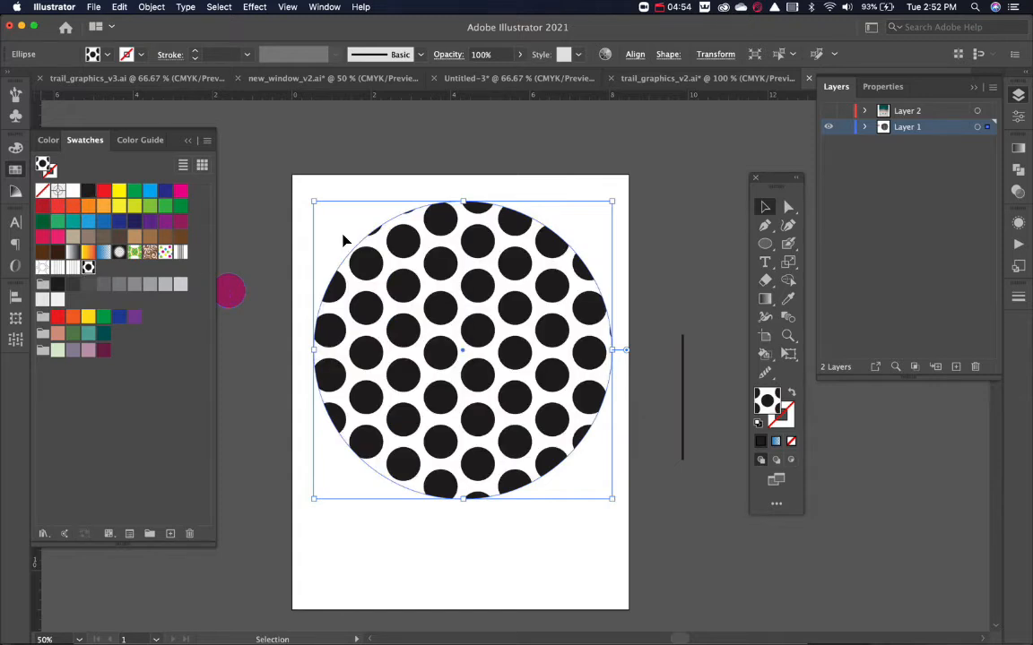
pyautogui.click(288, 177)
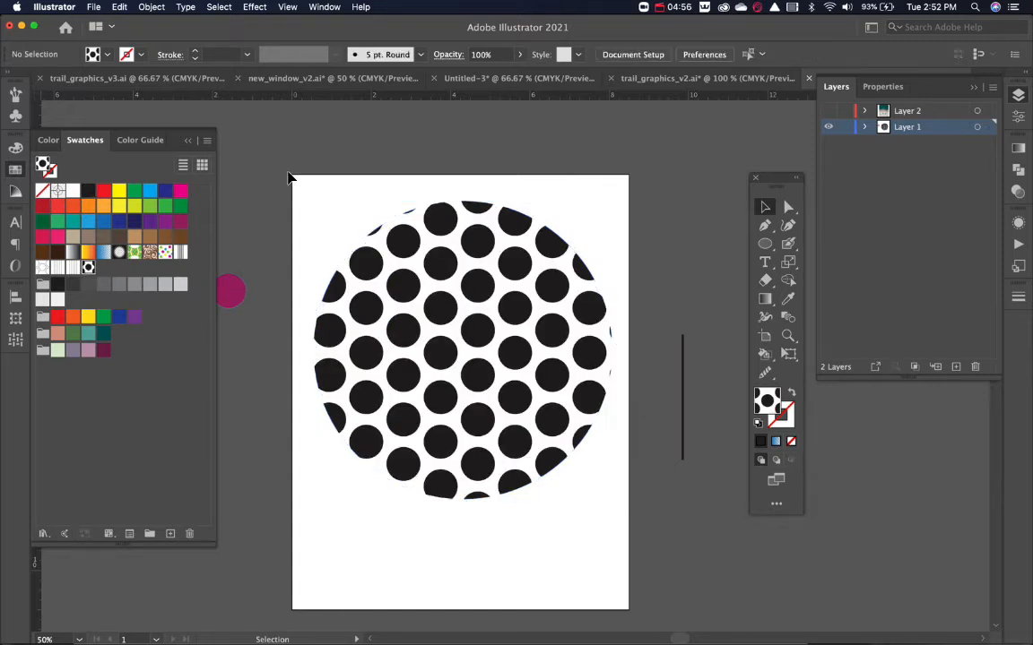
# Fill the large circle with the hexagon outline pattern swatch and delete the circle.
pyautogui.click(430, 288)
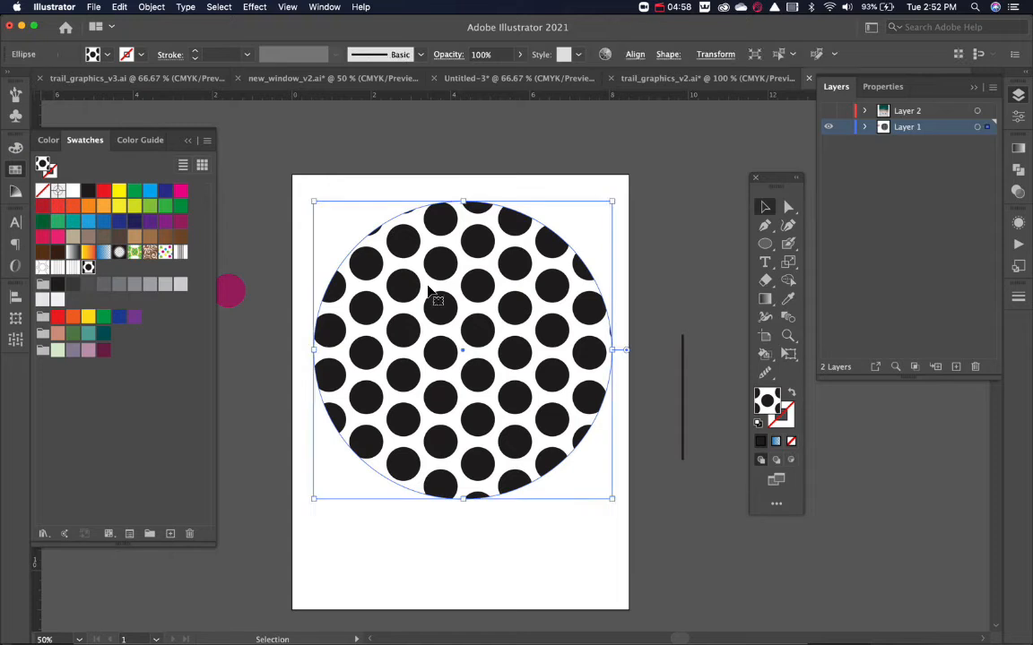
pyautogui.click(42, 266)
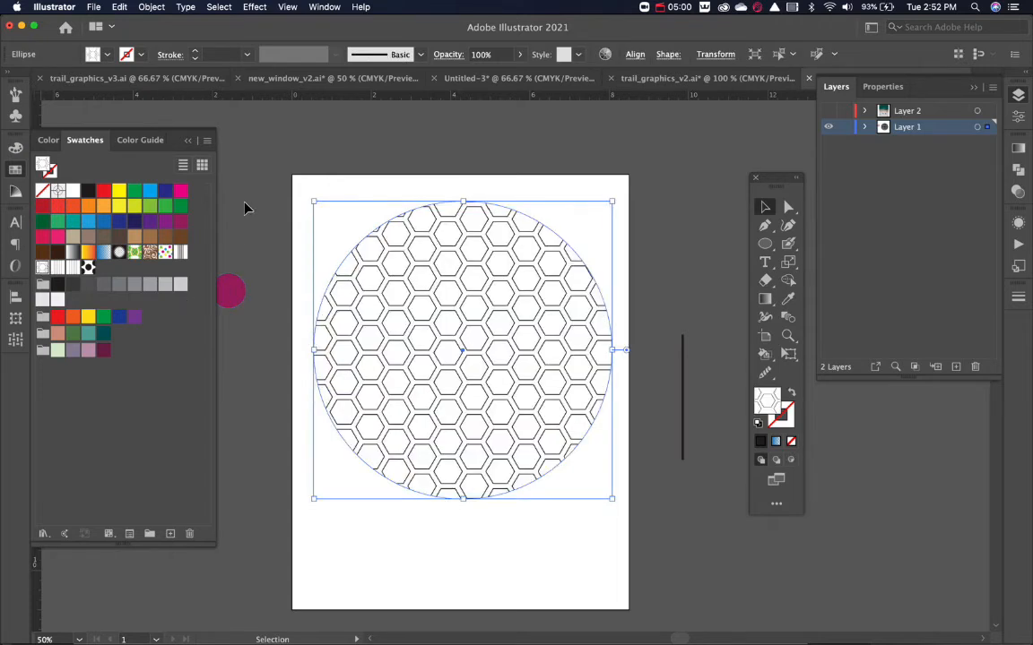
pyautogui.click(299, 193)
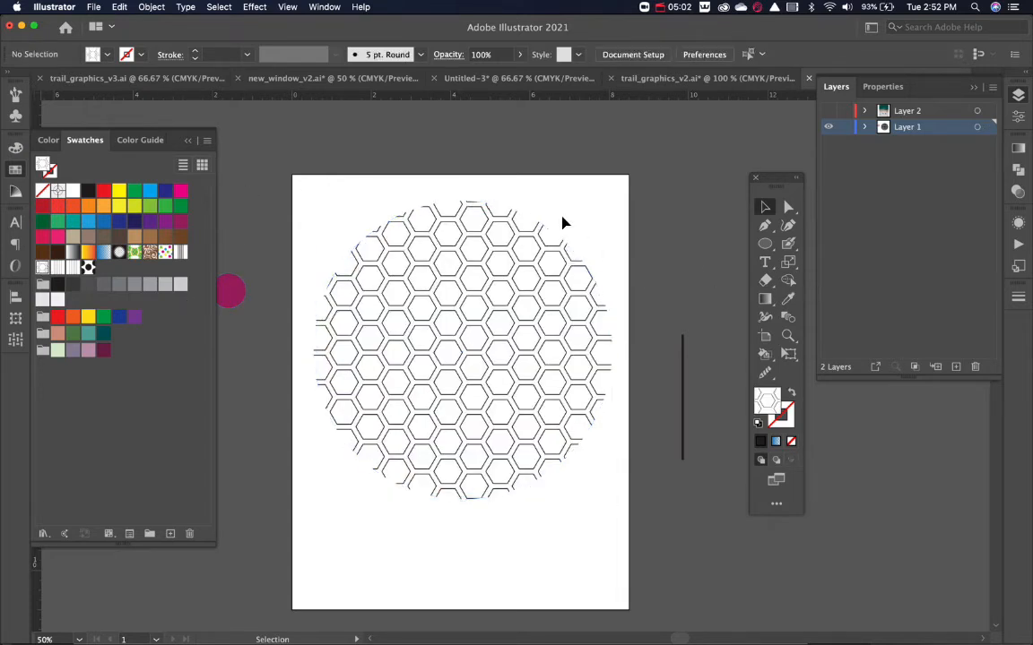
pyautogui.click(438, 414)
pyautogui.press('Delete')
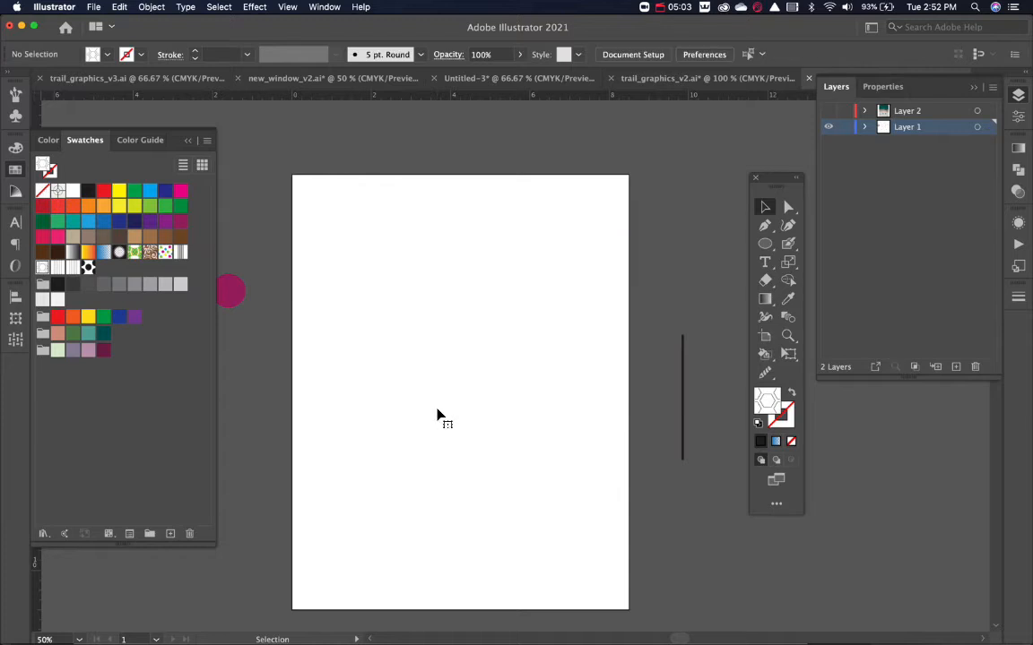
# Create a hexagon about 1.1 in wide on the artboard's upper half with the Polygon tool, with black fill and no stroke.
pyautogui.click(766, 245)
pyautogui.moveTo(768, 246); pyautogui.dragTo(792, 288)
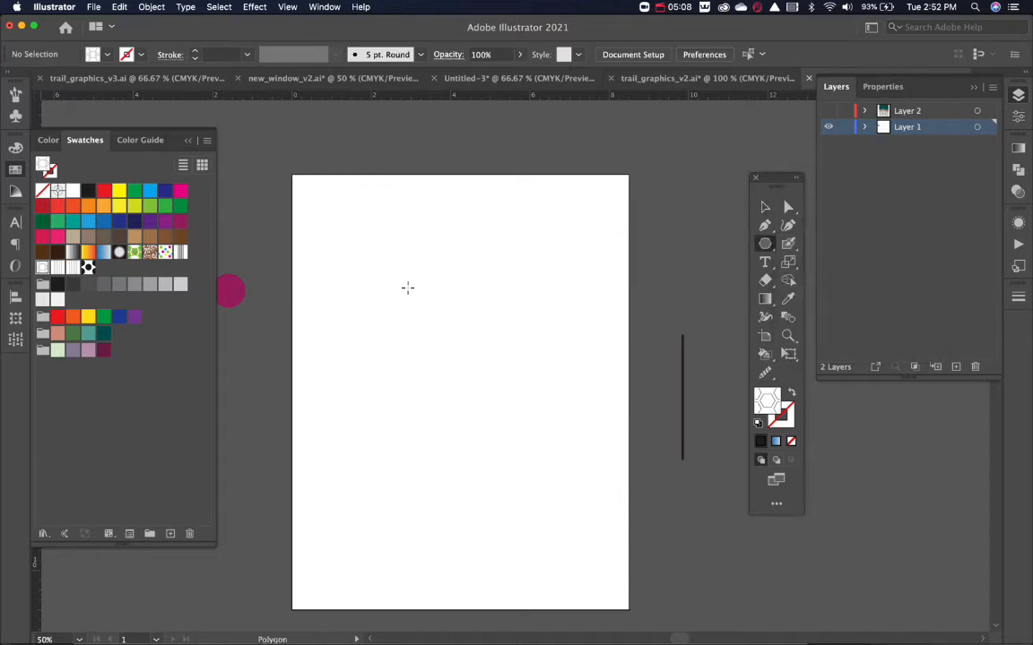
pyautogui.click(407, 287)
pyautogui.press('Return')
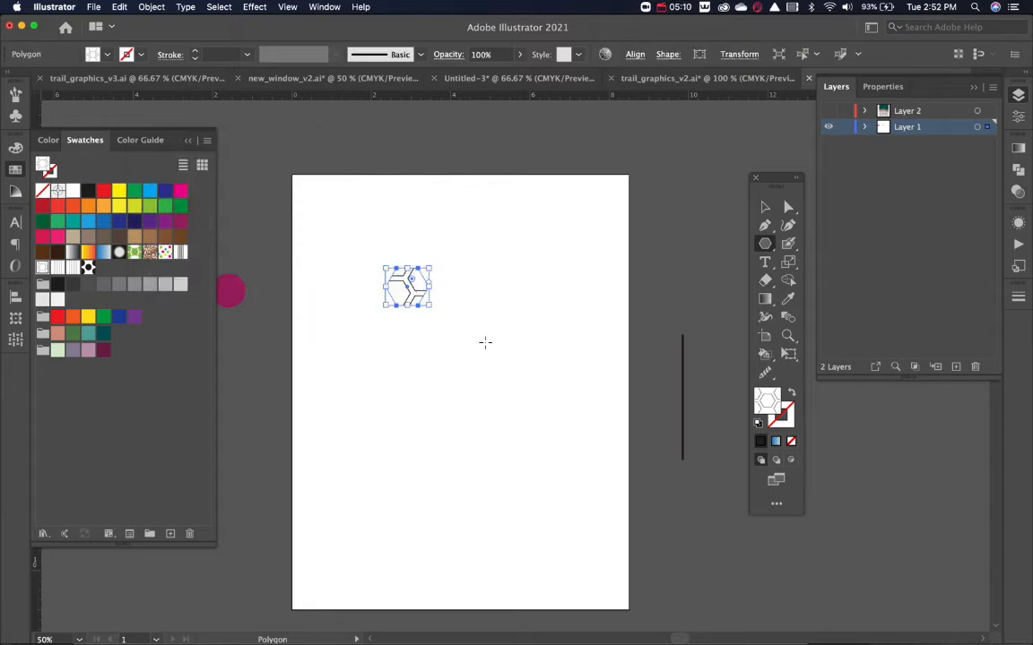
pyautogui.press('d')
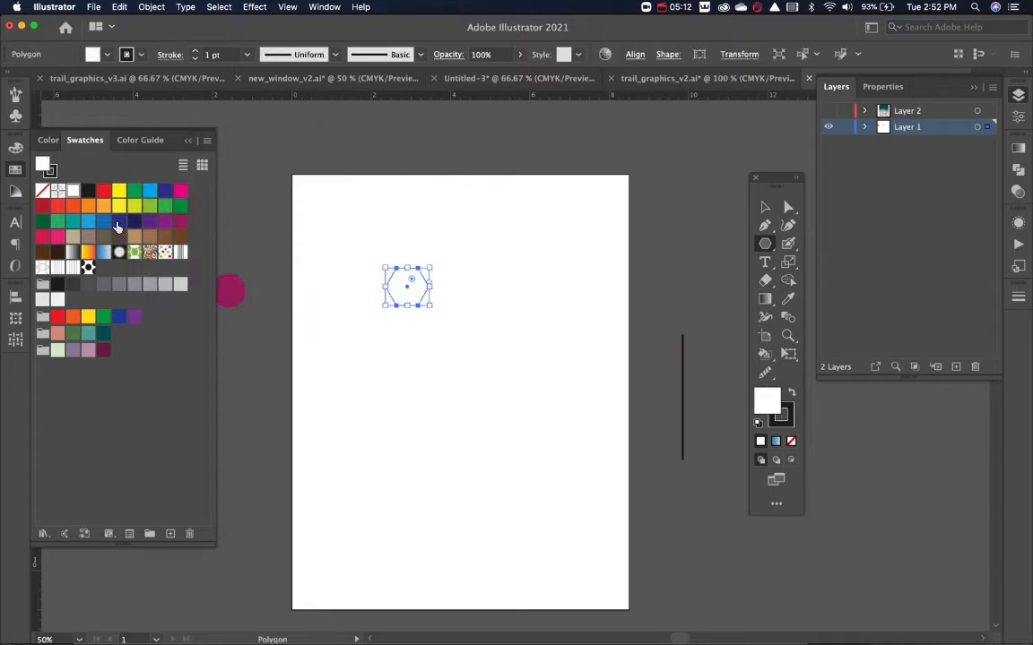
pyautogui.hotkey('shift', 'x')
pyautogui.press('x')
pyautogui.press('/')
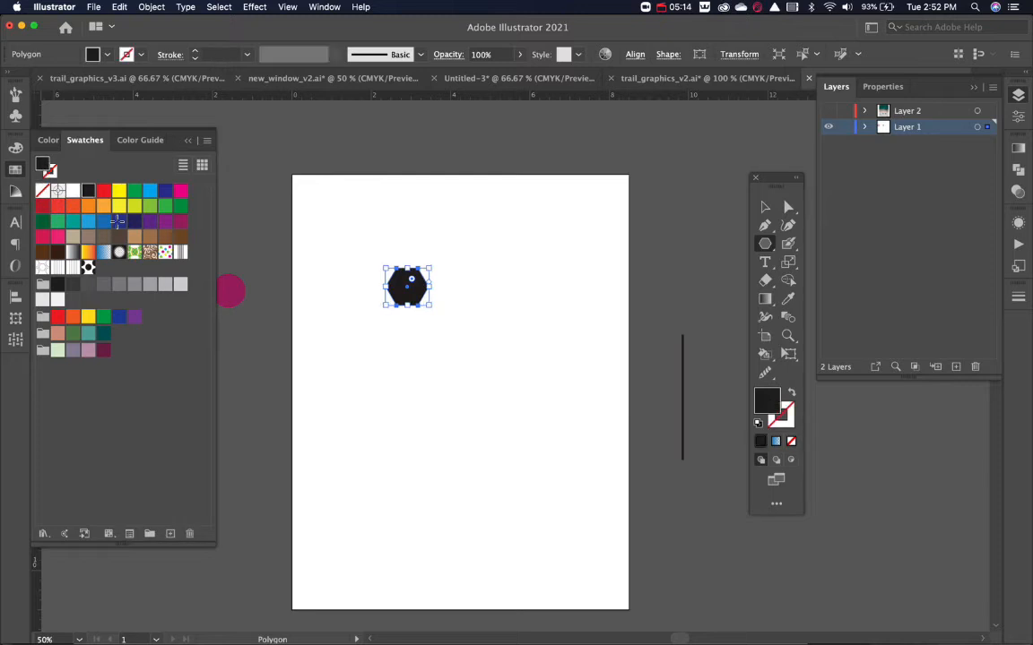
# Move the hexagon slightly down towards the artboard's centre and swap its fill and stroke to get an unfilled black outline.
pyautogui.press('v')
pyautogui.click(366, 343)
pyautogui.moveTo(412, 285); pyautogui.dragTo(440, 314)
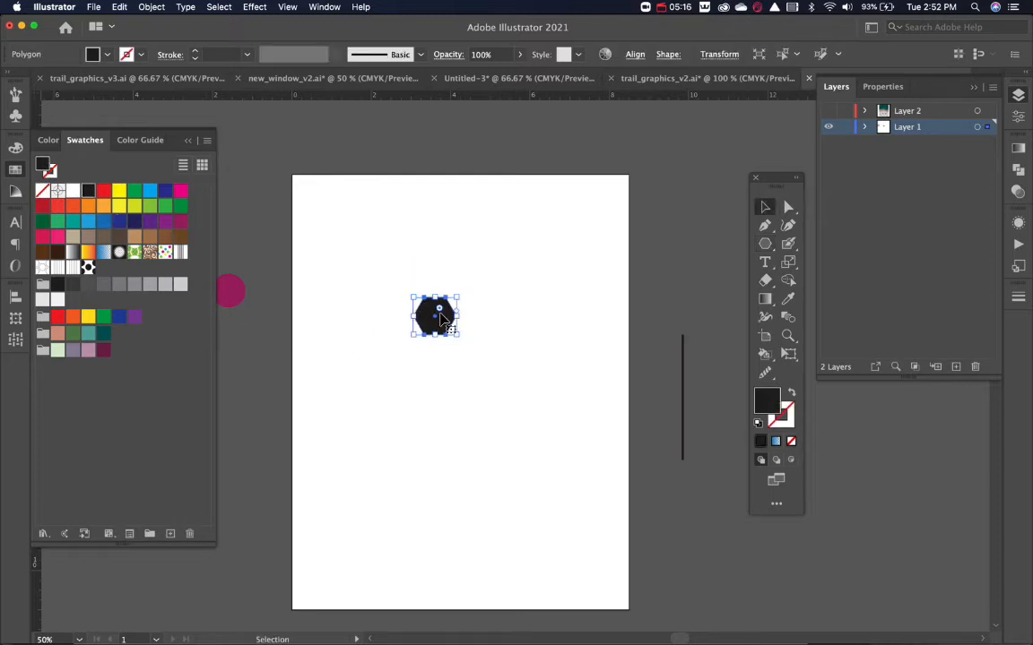
pyautogui.hotkey('shift', 'x')
pyautogui.moveTo(489, 279); pyautogui.dragTo(376, 401)
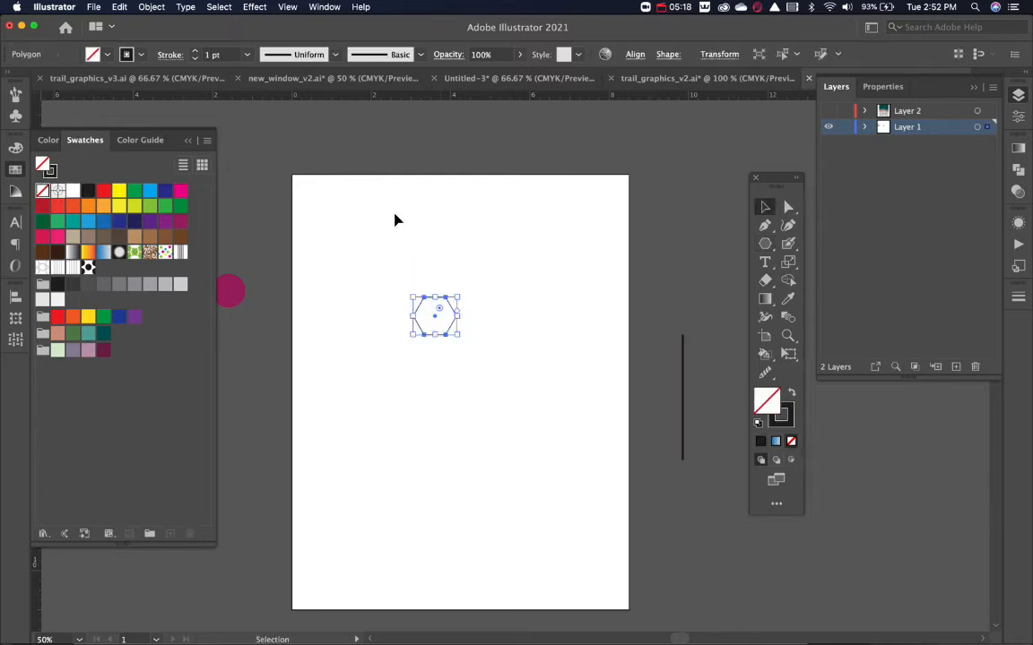
# Make a new pattern from the outlined hexagon.
pyautogui.click(13, 342)
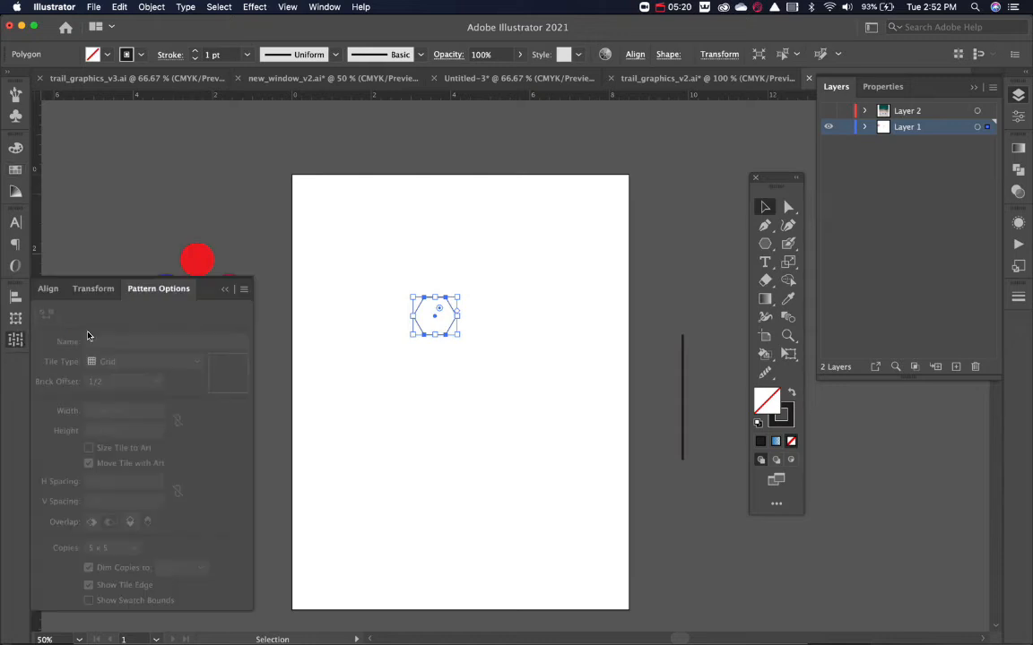
pyautogui.click(244, 290)
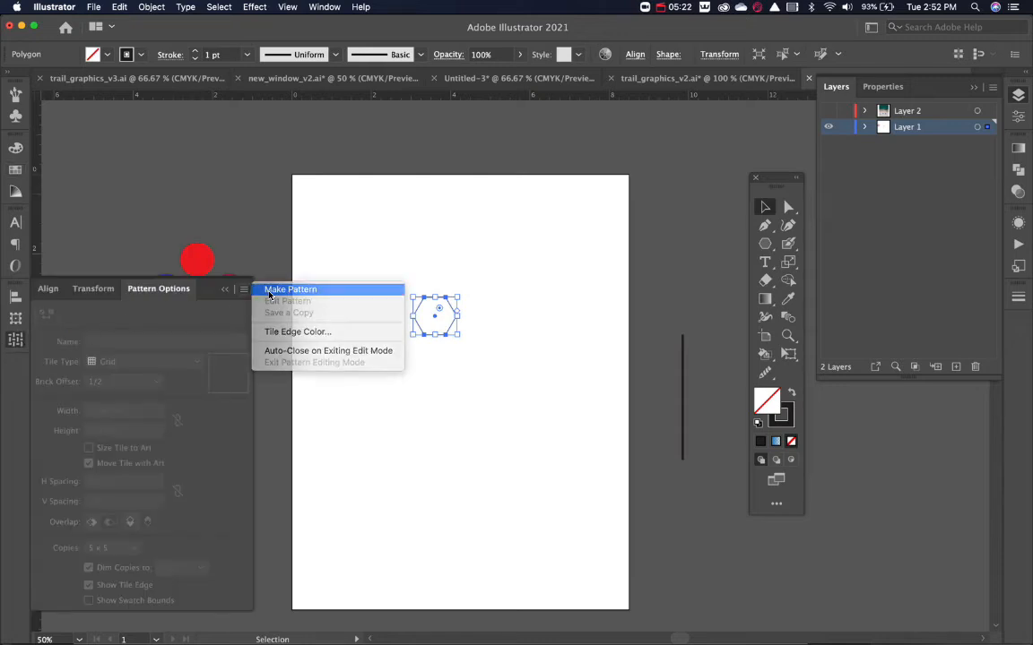
pyautogui.click(269, 290)
pyautogui.press('Return')
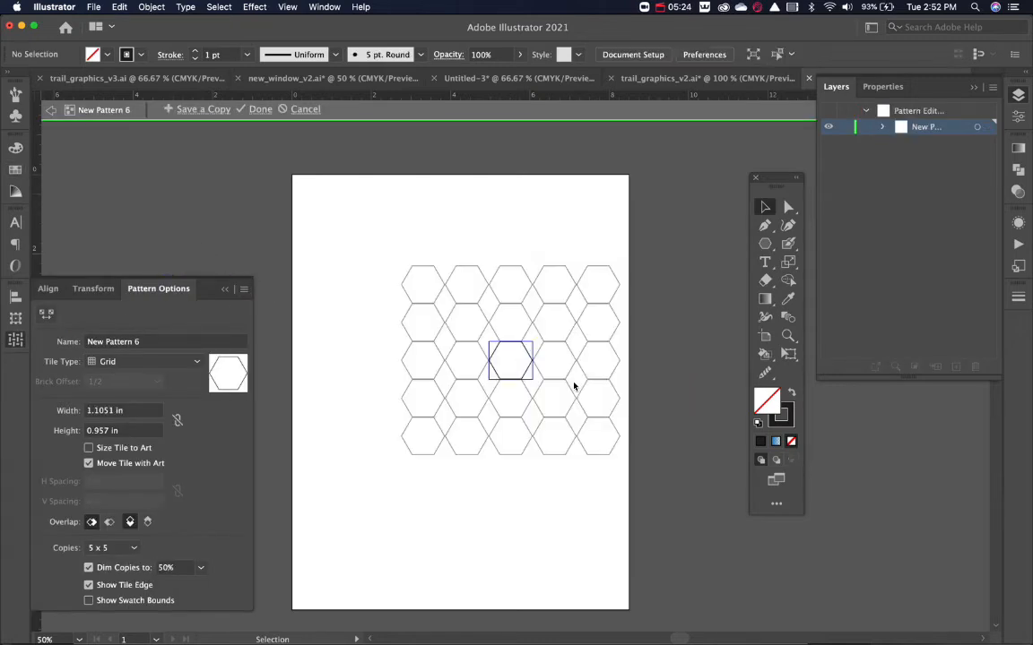
# Set the hexagon pattern's tile type to Brick by Row with a brick offset of 2/3.
pyautogui.click(140, 362)
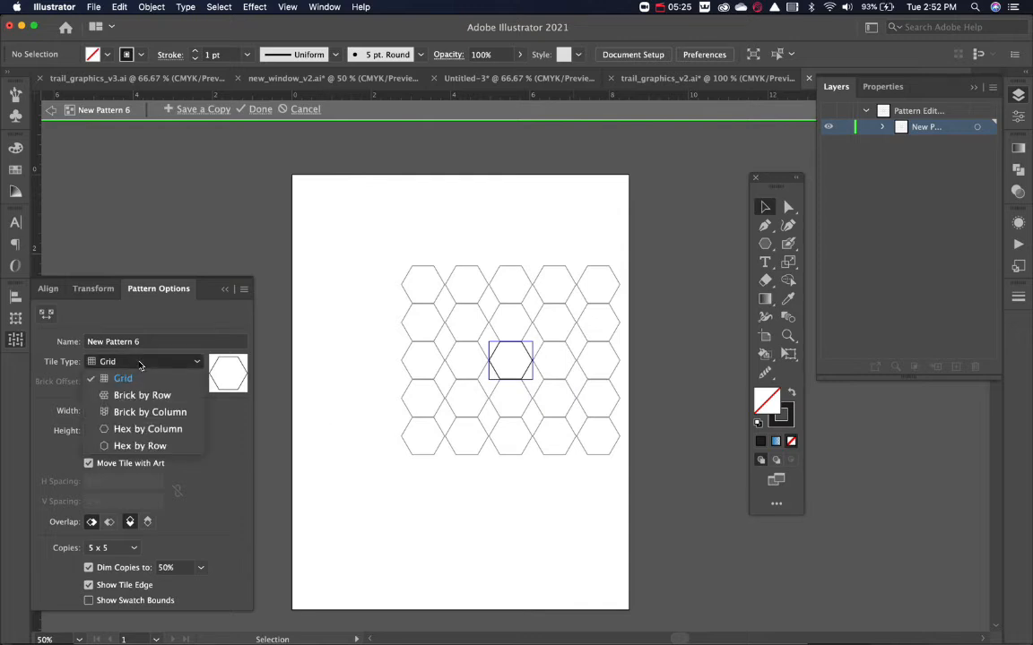
pyautogui.click(176, 397)
pyautogui.click(177, 397)
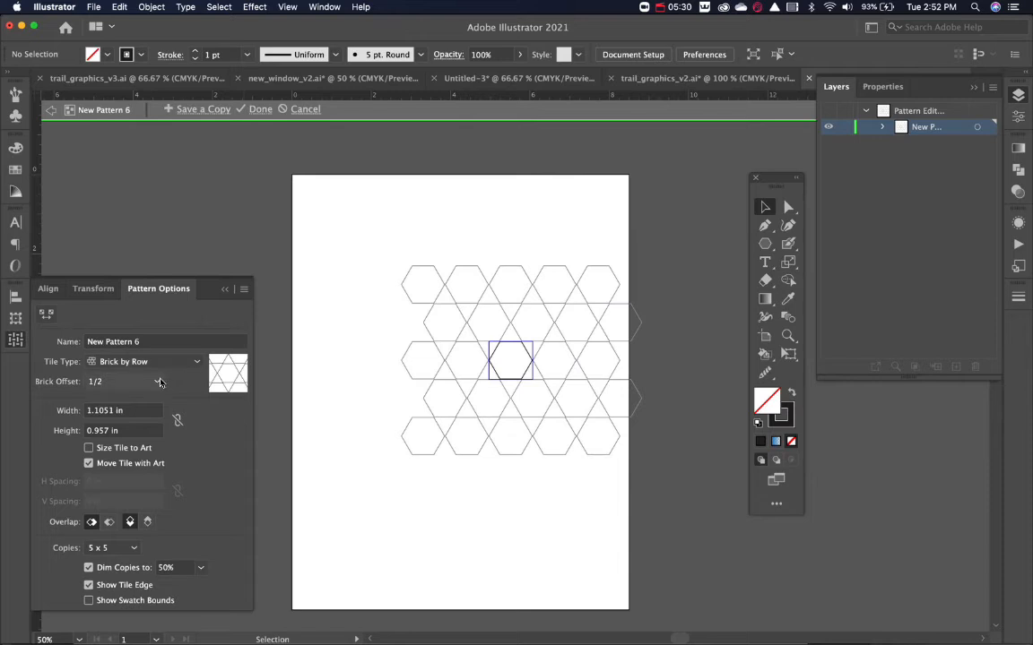
pyautogui.click(148, 381)
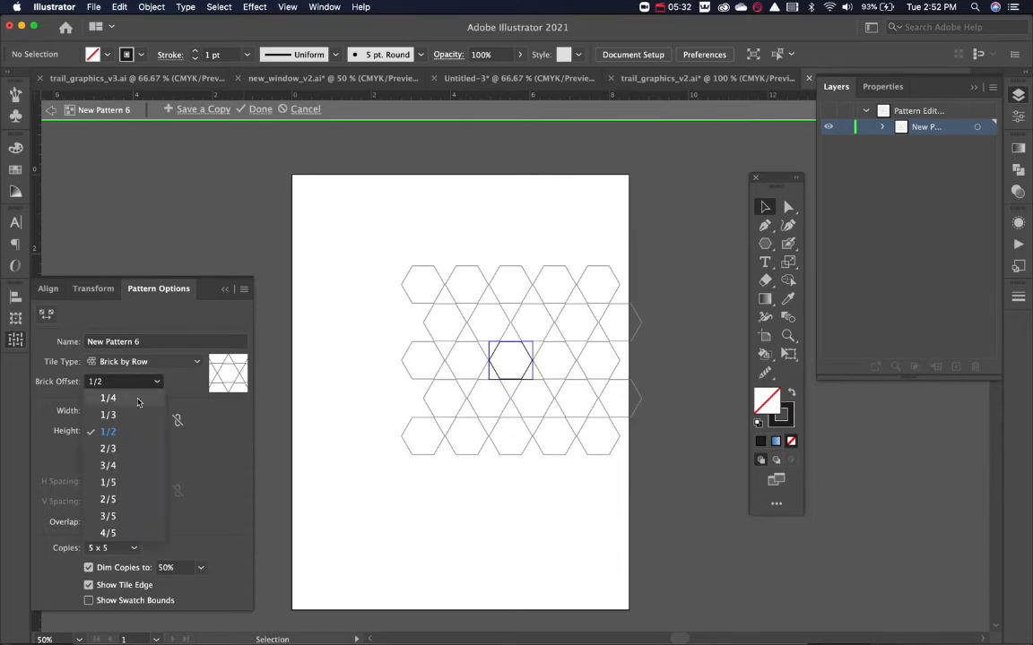
pyautogui.click(122, 447)
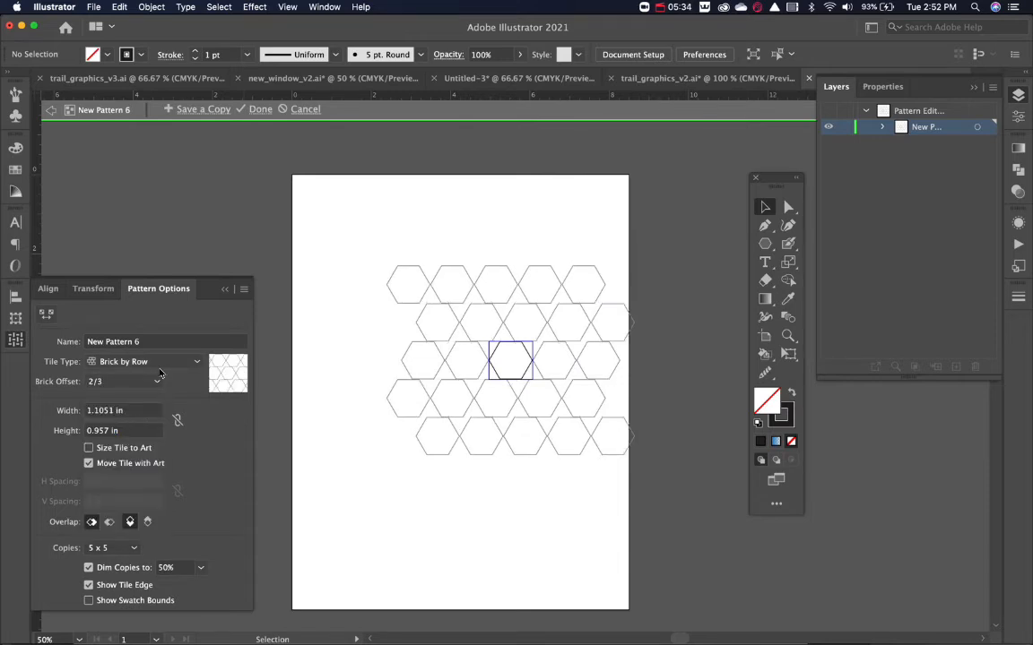
# Set the hexagon pattern's tile type to Hex by Column, with a tile width of 1.375 in and height of 1.25 in.
pyautogui.click(144, 361)
pyautogui.click(148, 429)
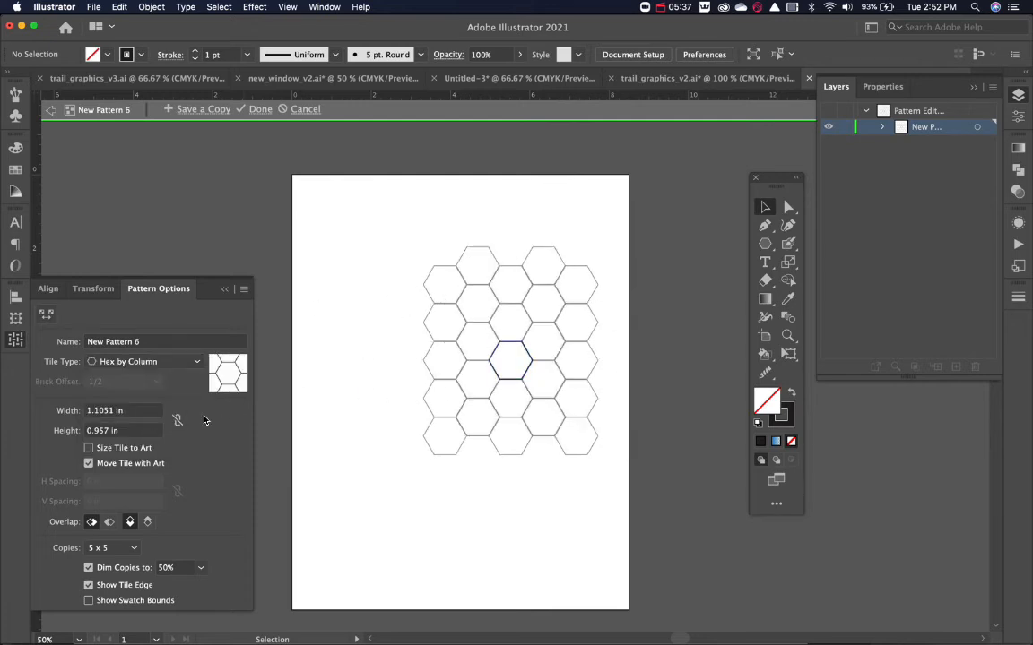
pyautogui.click(142, 411)
pyautogui.write('1.375')
pyautogui.press('Return')
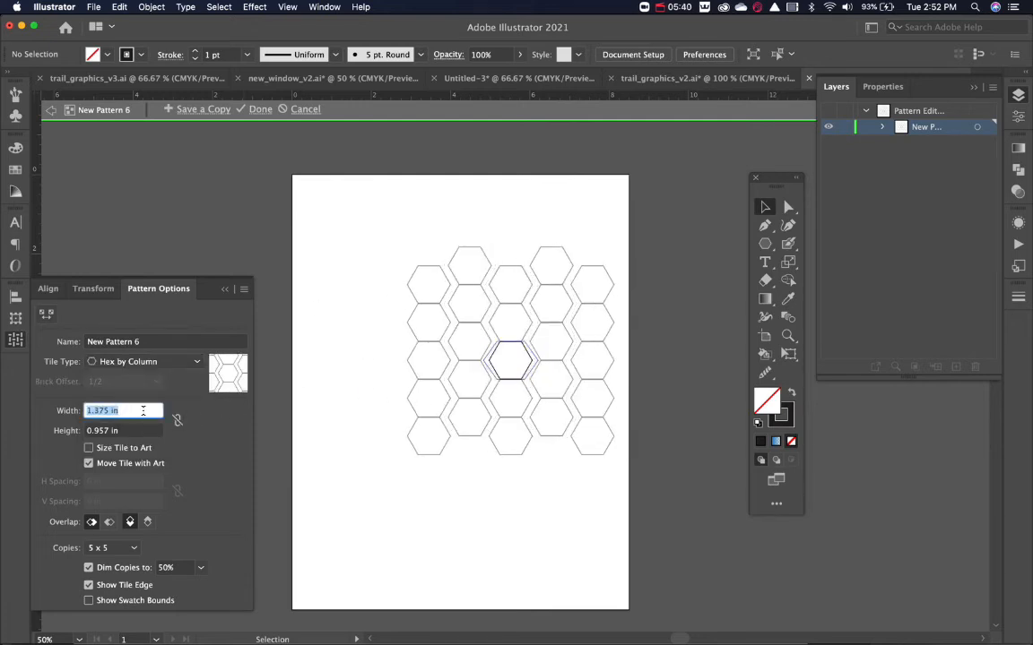
pyautogui.click(127, 431)
pyautogui.write('1.25')
pyautogui.press('Return')
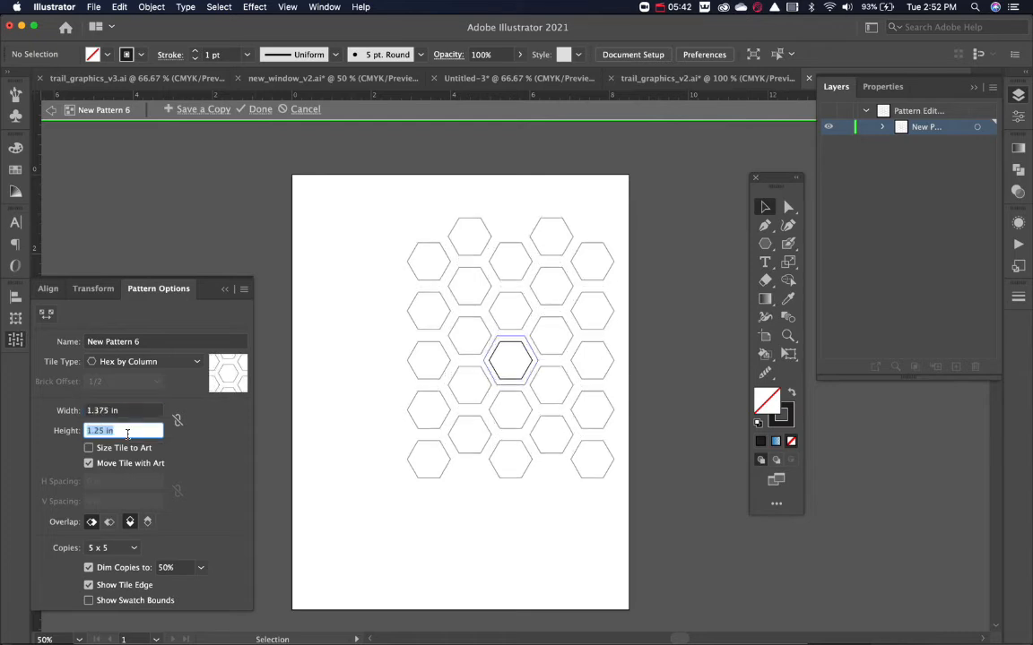
# Preview the hexagon pattern with 9 x 9 copies and finish editing it.
pyautogui.click(128, 550)
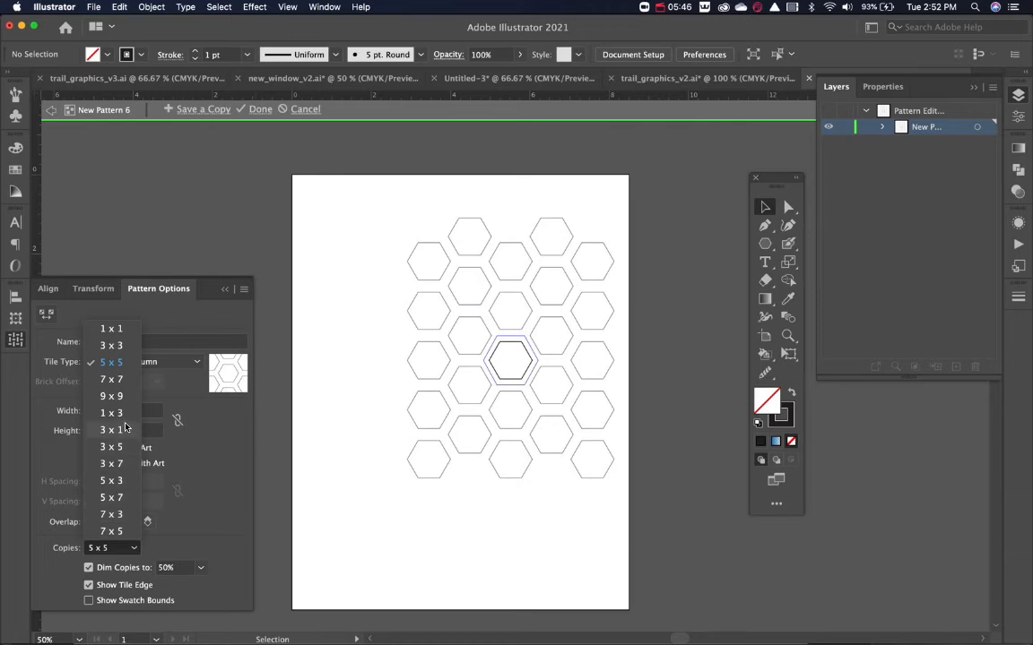
pyautogui.click(111, 396)
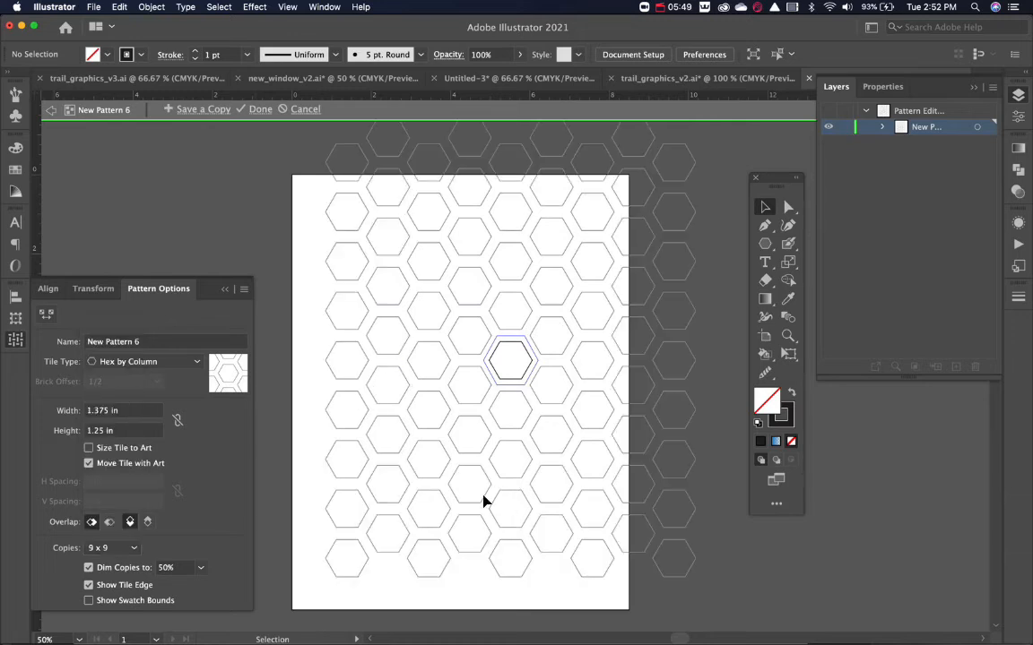
pyautogui.click(260, 109)
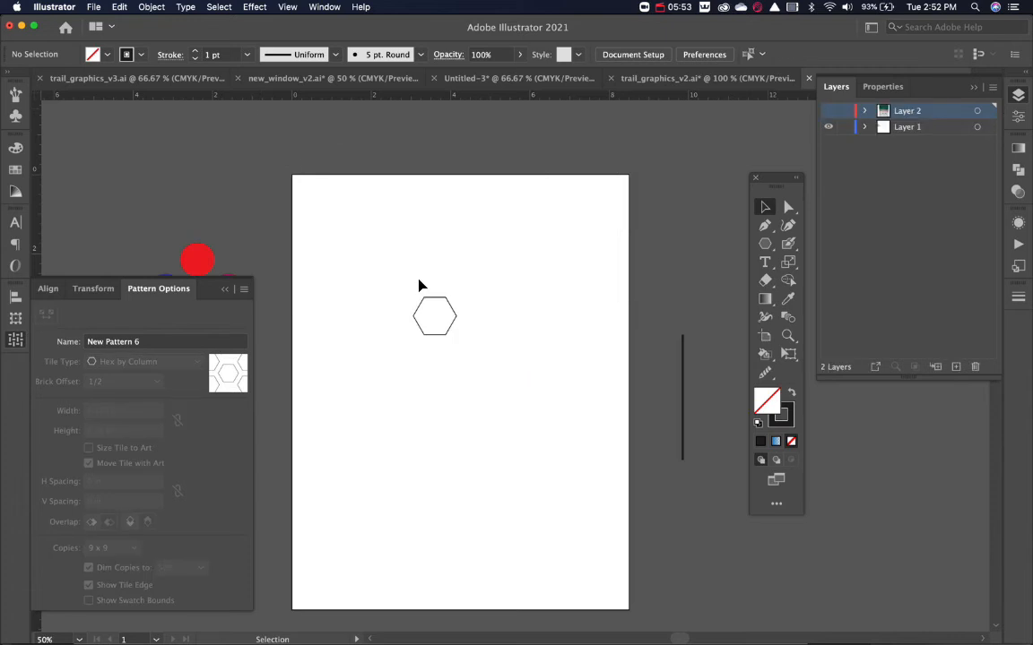
# Enlarge the hexagon to about 7.8 in wide, swap its outline to a solid black fill, and centre it on the artboard.
pyautogui.moveTo(419, 283); pyautogui.dragTo(524, 405)
pyautogui.moveTo(459, 335); pyautogui.dragTo(590, 465)
pyautogui.hotkey('shift', 'x')
pyautogui.moveTo(553, 305); pyautogui.dragTo(570, 372)
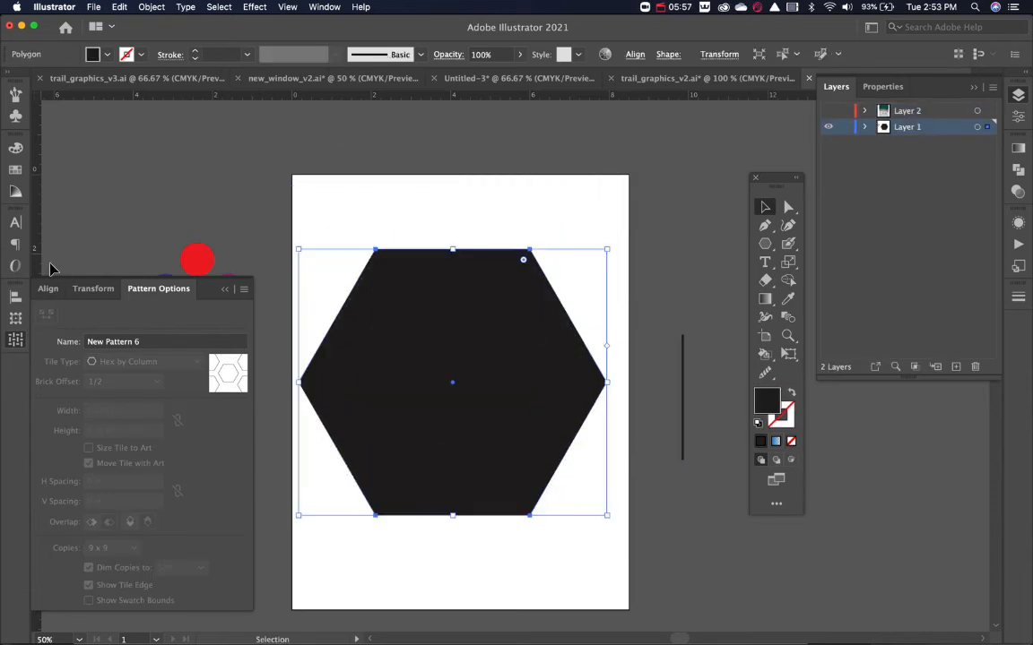
# Fill the large hexagon with the new hexagon pattern swatch and deselect it.
pyautogui.click(11, 344)
pyautogui.click(15, 168)
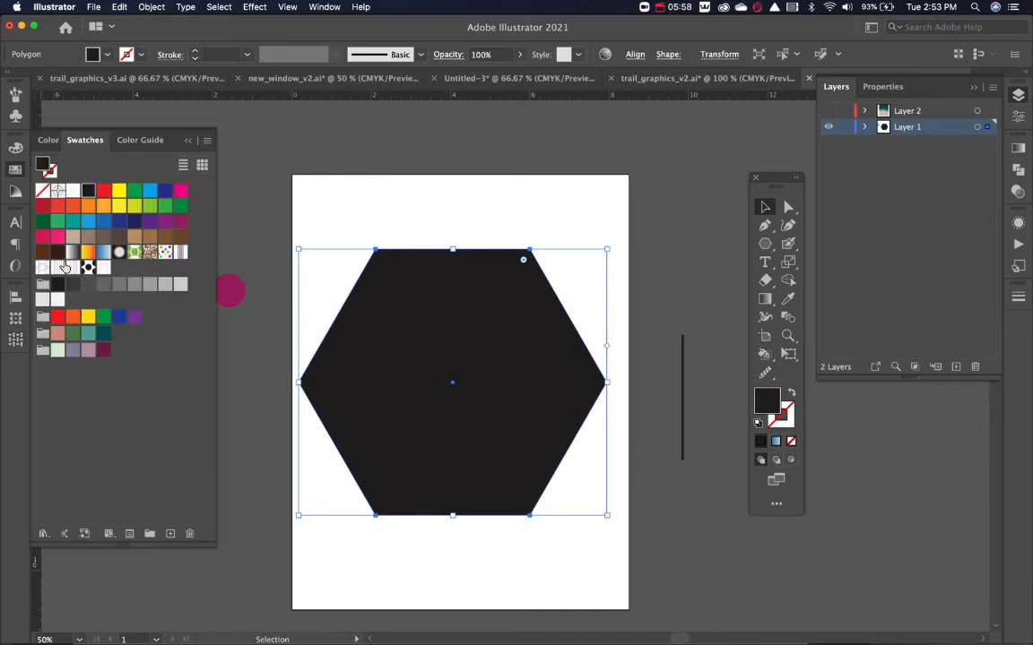
pyautogui.click(103, 268)
pyautogui.click(421, 217)
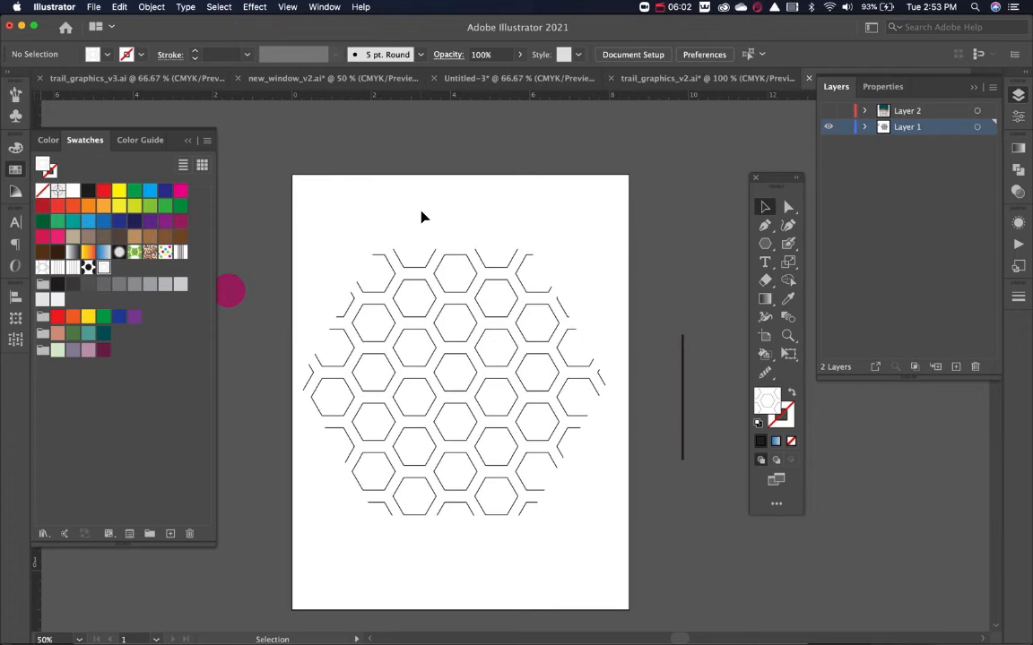
# Delete the pattern-filled hexagon and move the four coloured circles onto the middle of the artboard.
pyautogui.moveTo(594, 232); pyautogui.dragTo(430, 406)
pyautogui.press('Delete')
pyautogui.press('space')
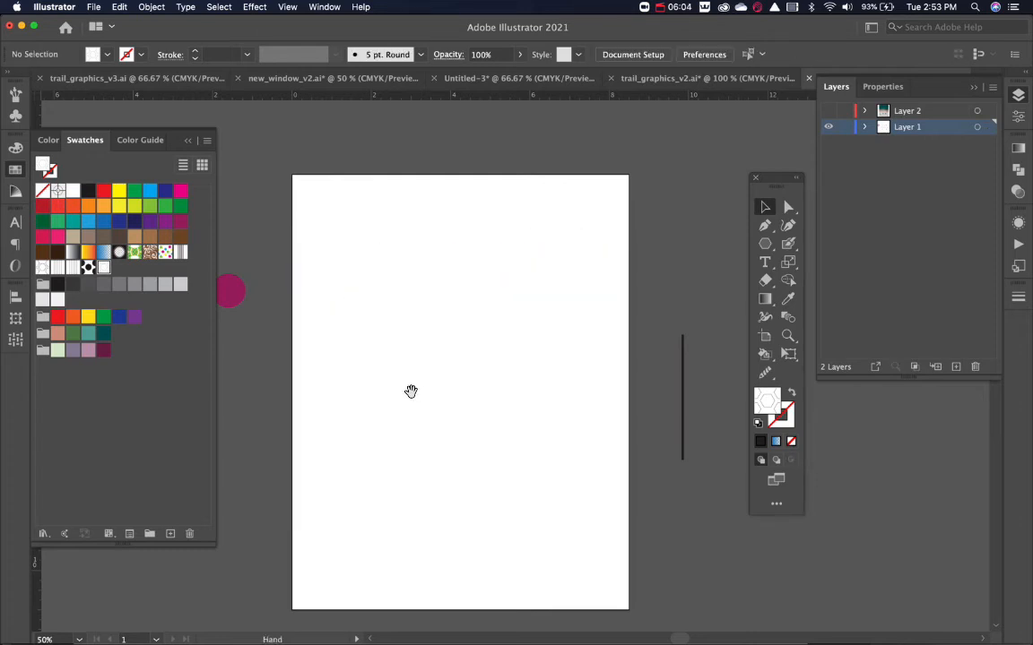
pyautogui.moveTo(384, 378); pyautogui.dragTo(504, 387)
pyautogui.moveTo(366, 296); pyautogui.dragTo(646, 375)
pyautogui.press('space')
pyautogui.moveTo(670, 419); pyautogui.dragTo(510, 357)
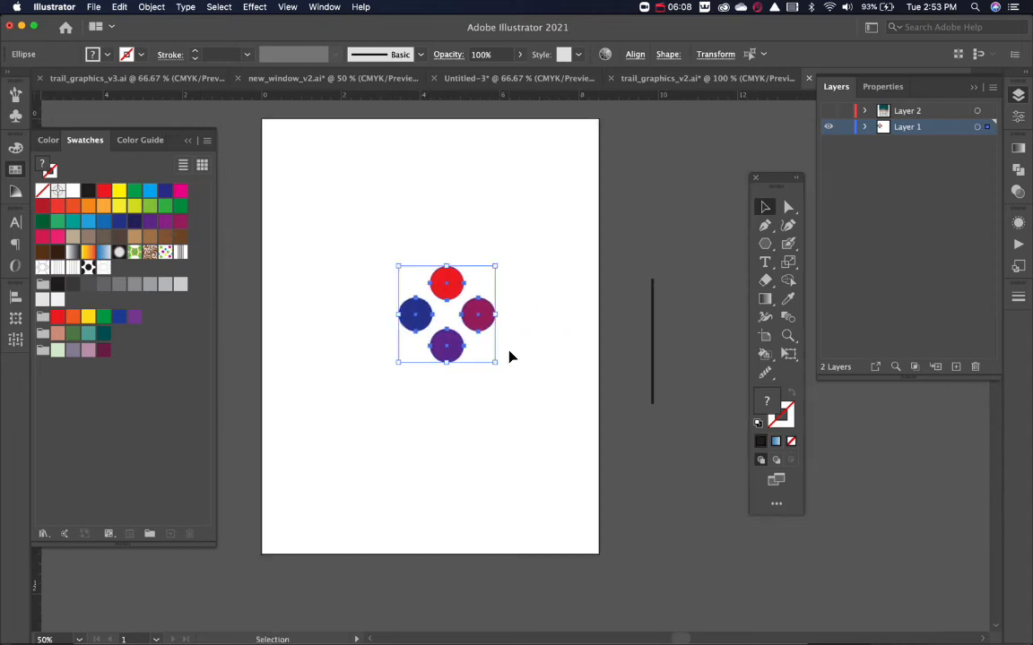
# Make a new pattern from the four coloured circles.
pyautogui.click(11, 342)
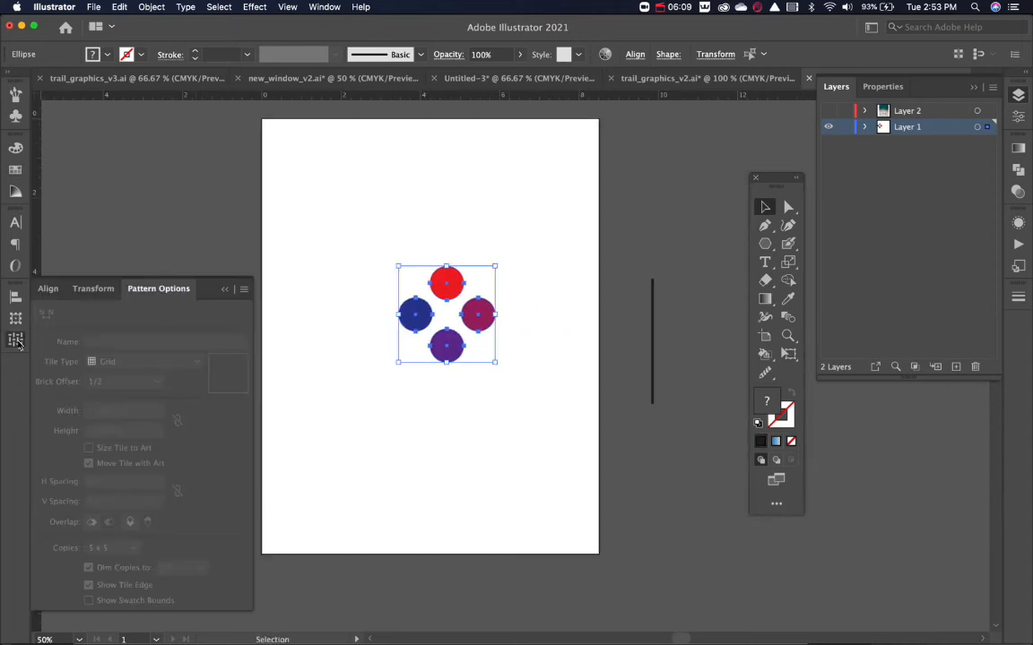
pyautogui.click(244, 290)
pyautogui.click(266, 291)
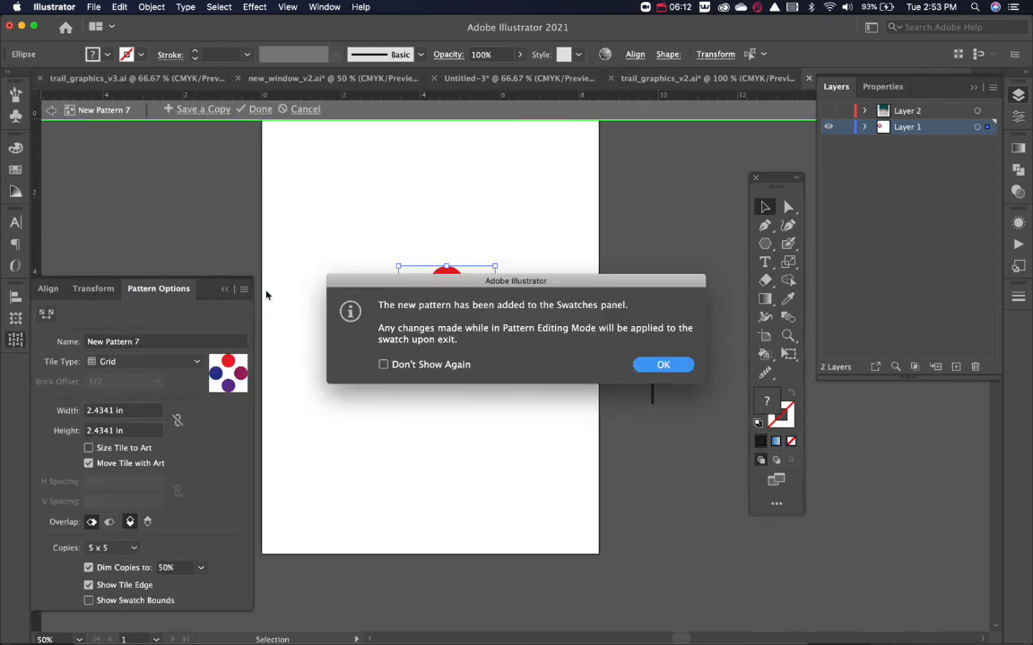
pyautogui.press('Return')
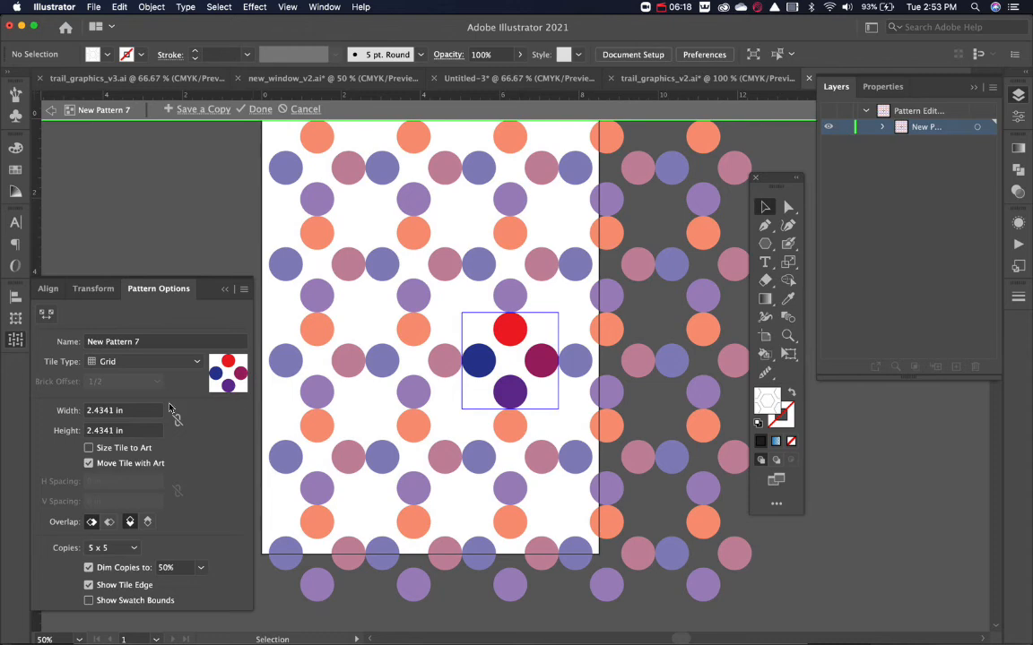
# Set the circle pattern's tile type to Brick by Row with a brick offset of 2/3.
pyautogui.click(134, 362)
pyautogui.click(134, 378)
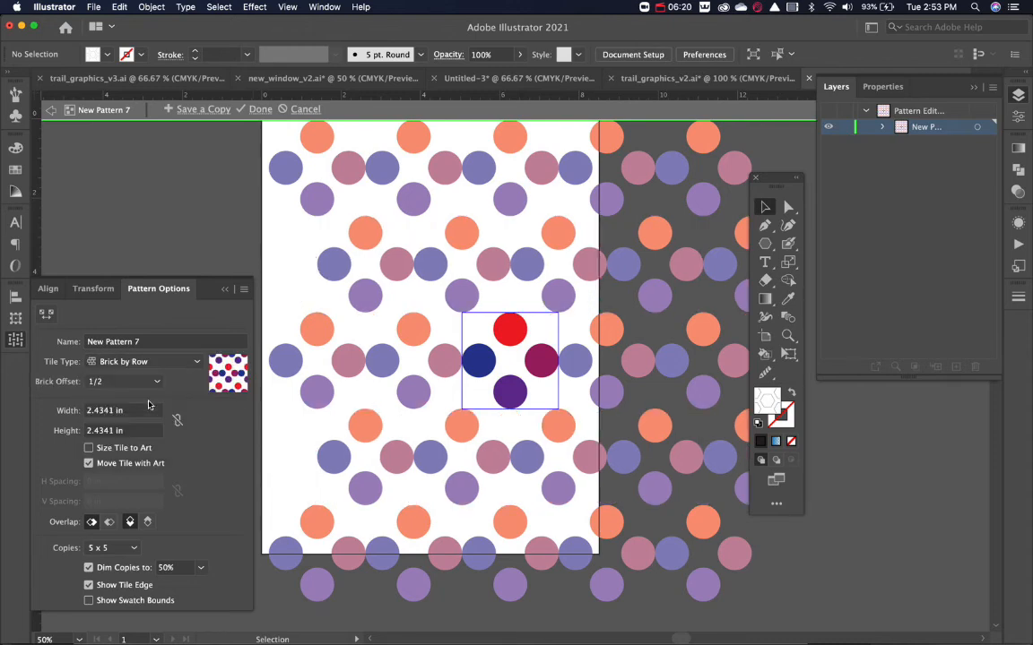
pyautogui.click(135, 381)
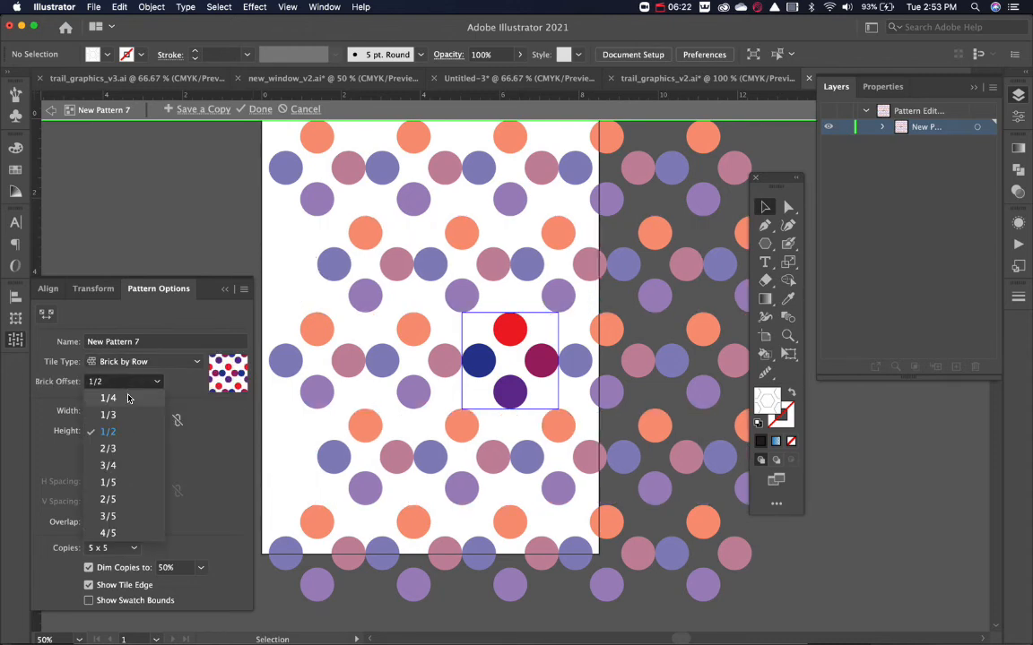
pyautogui.click(139, 448)
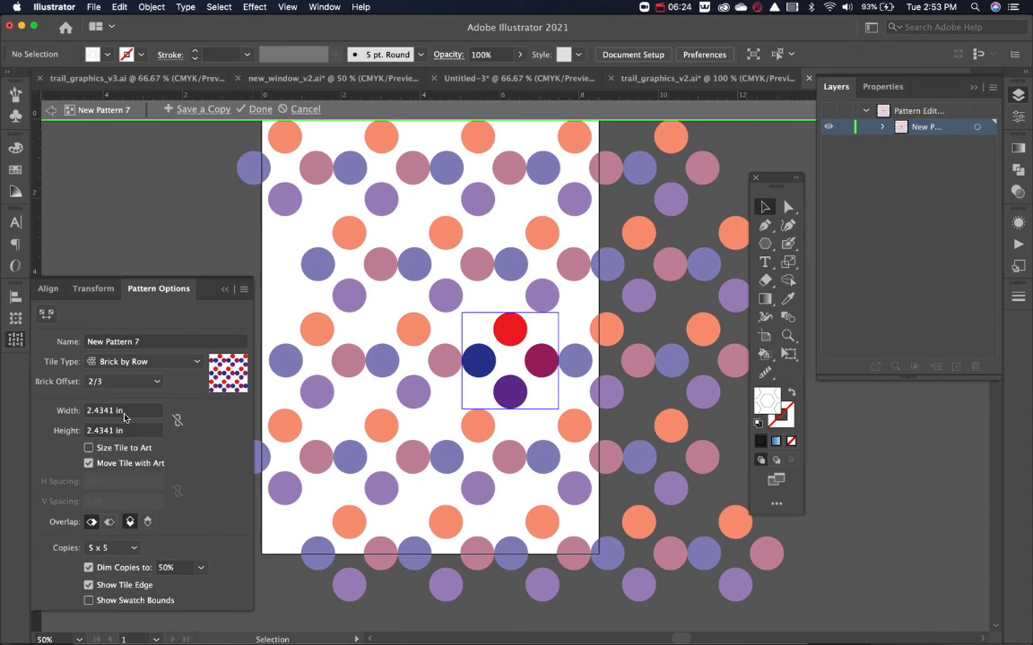
# Set the circle pattern's tile width to 3 in and its height to 1.875 in.
pyautogui.click(124, 412)
pyautogui.write('3')
pyautogui.press('Return')
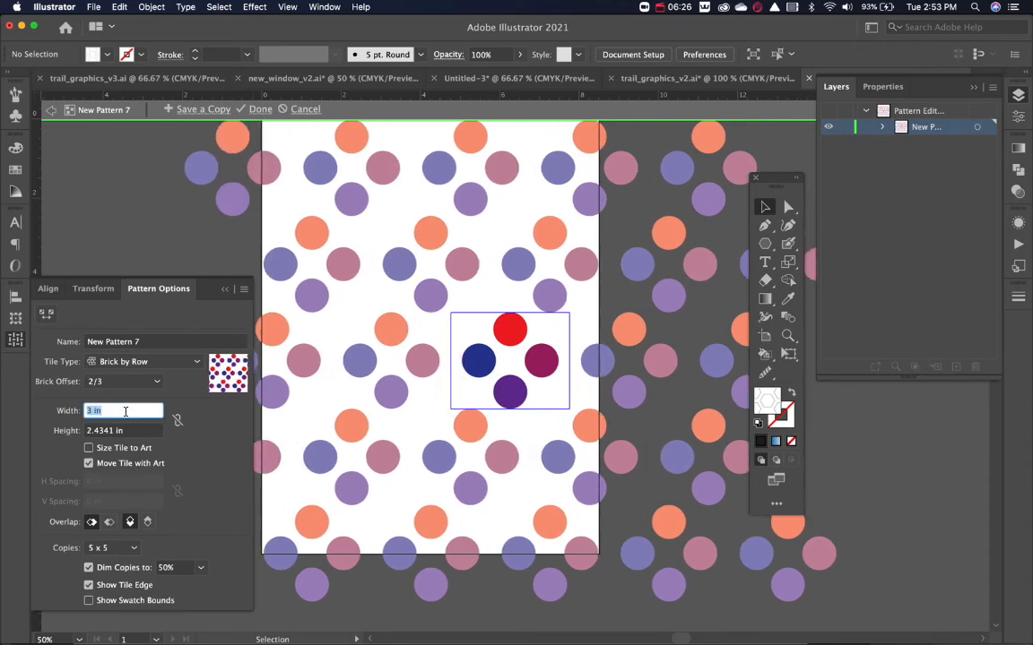
pyautogui.click(125, 430)
pyautogui.write('2')
pyautogui.press('Return')
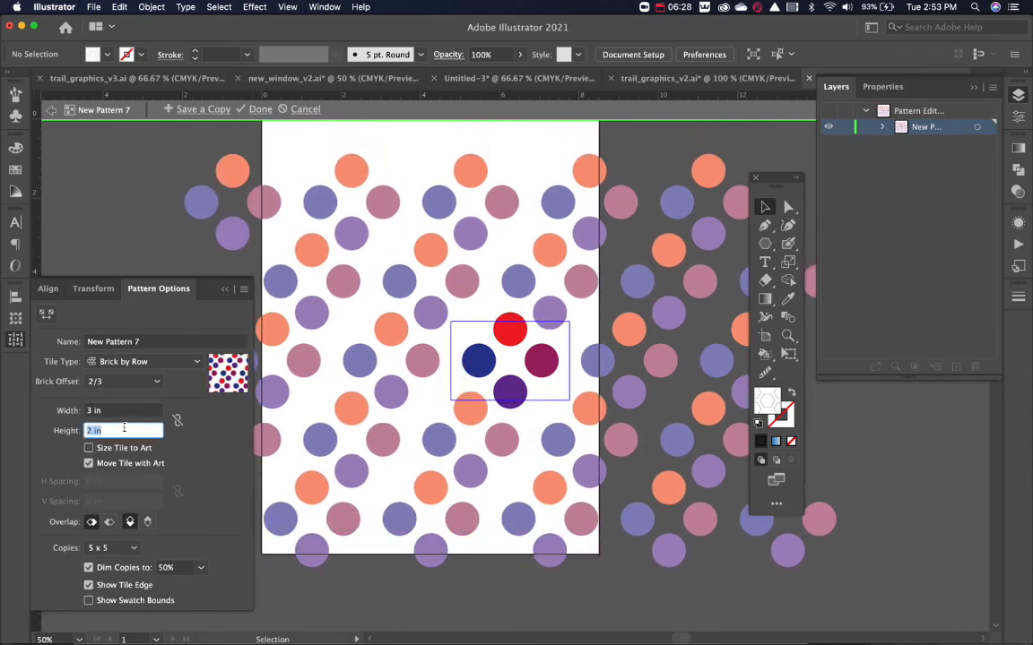
pyautogui.press('Down')
pyautogui.press('Down')
pyautogui.press('Down')
pyautogui.press('Up')
pyautogui.press('Up')
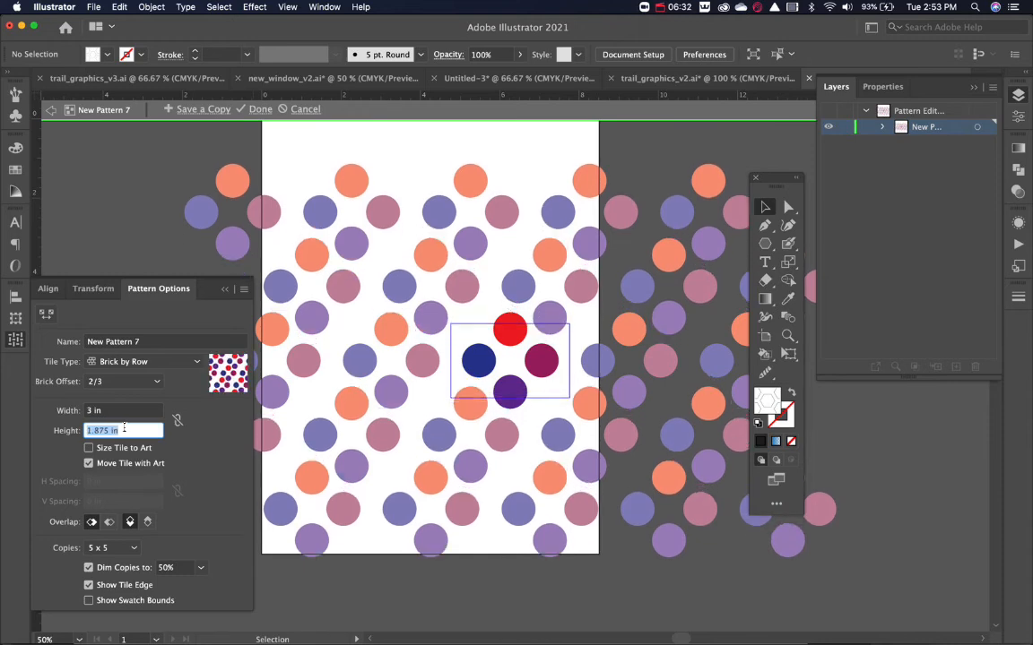
# Change the circle pattern's brick offset to 1/3 and its tile type to Brick by Column.
pyautogui.click(116, 381)
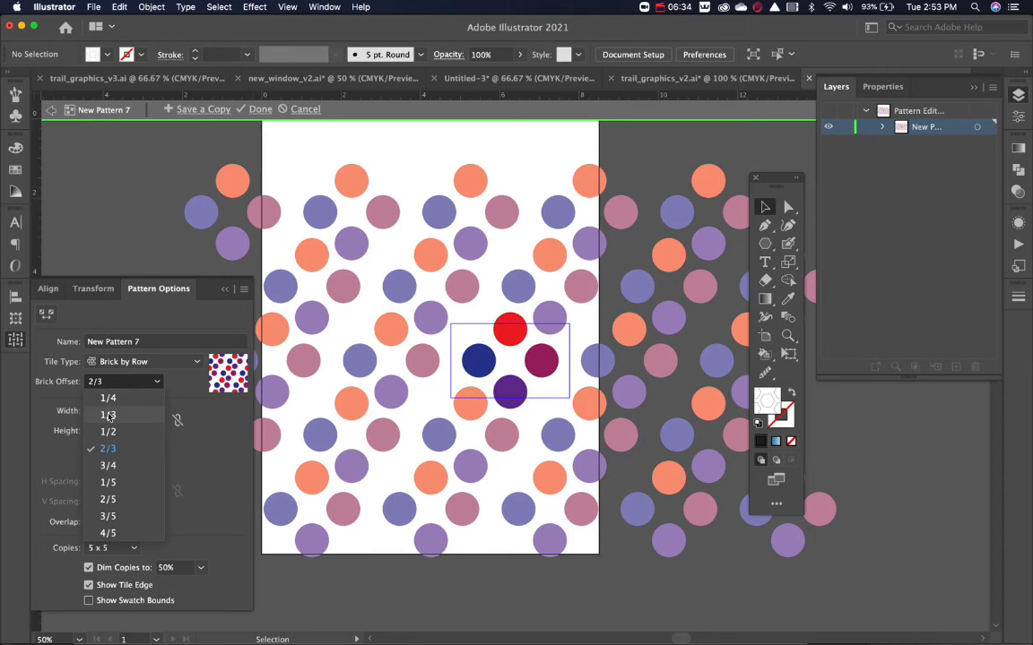
pyautogui.click(108, 420)
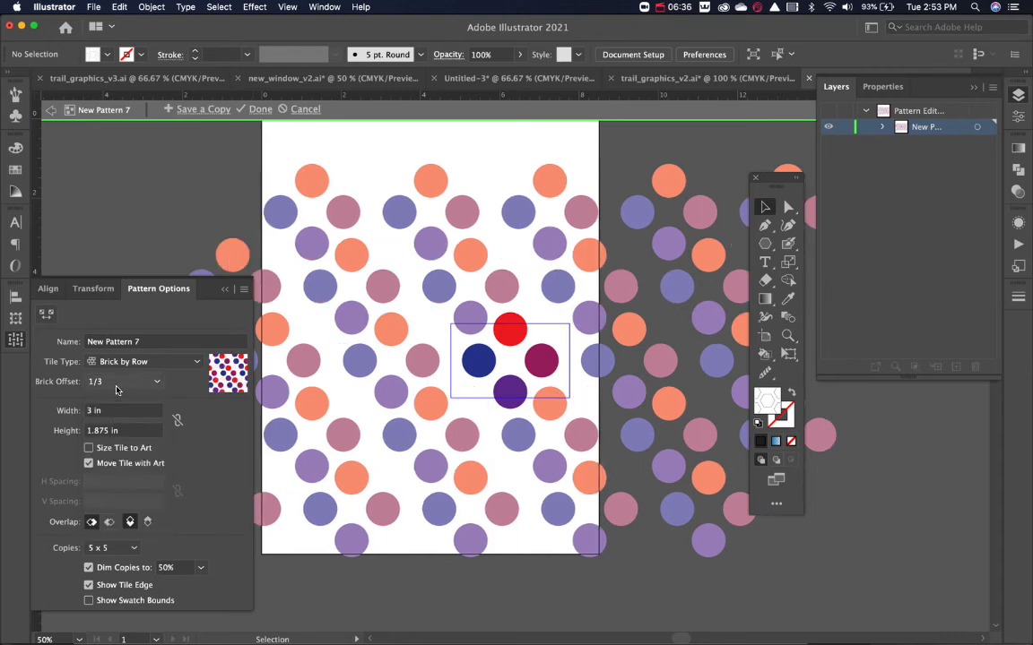
pyautogui.click(121, 386)
pyautogui.click(134, 368)
pyautogui.click(135, 363)
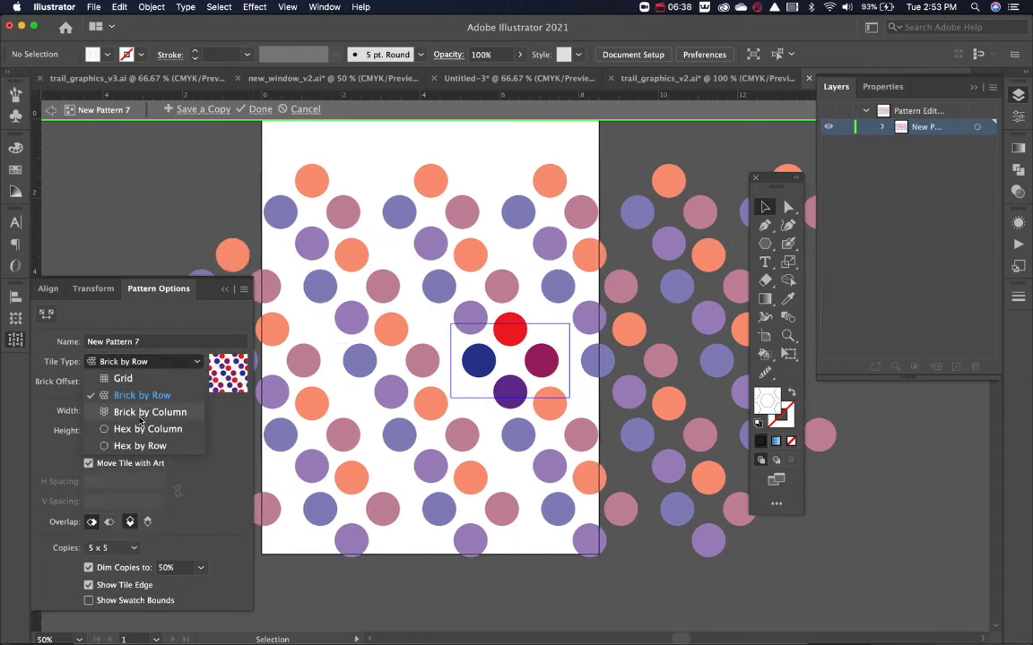
pyautogui.click(131, 389)
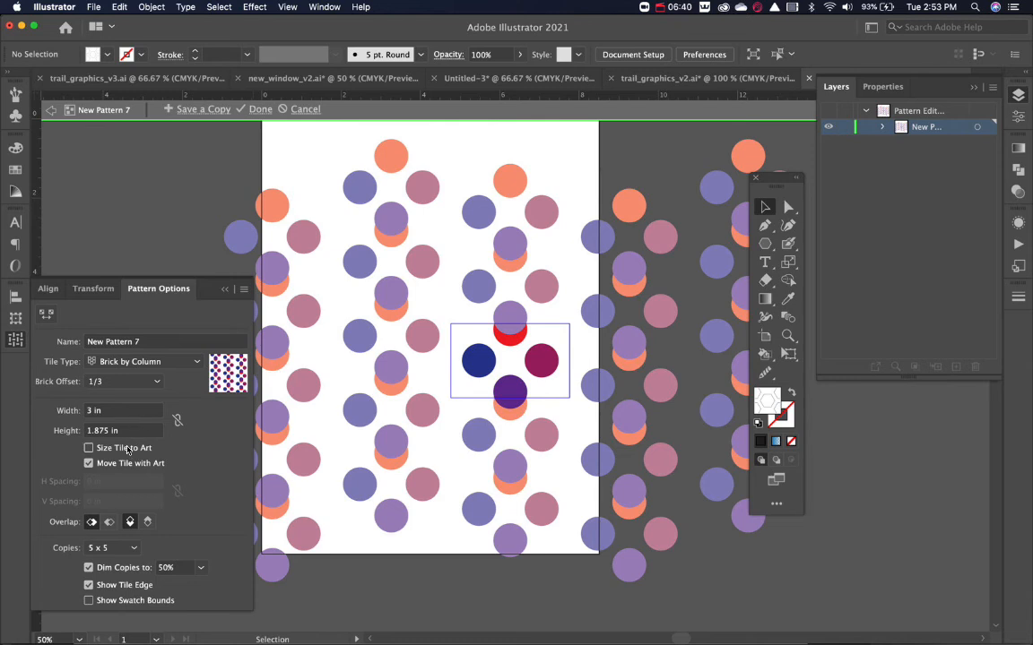
# Try different tile heights for the column layout and settle on 2.75 in.
pyautogui.tripleClick(131, 430)
pyautogui.write('2')
pyautogui.press('Return')
pyautogui.press('Down')
pyautogui.press('Down')
pyautogui.press('Down')
pyautogui.press('Down')
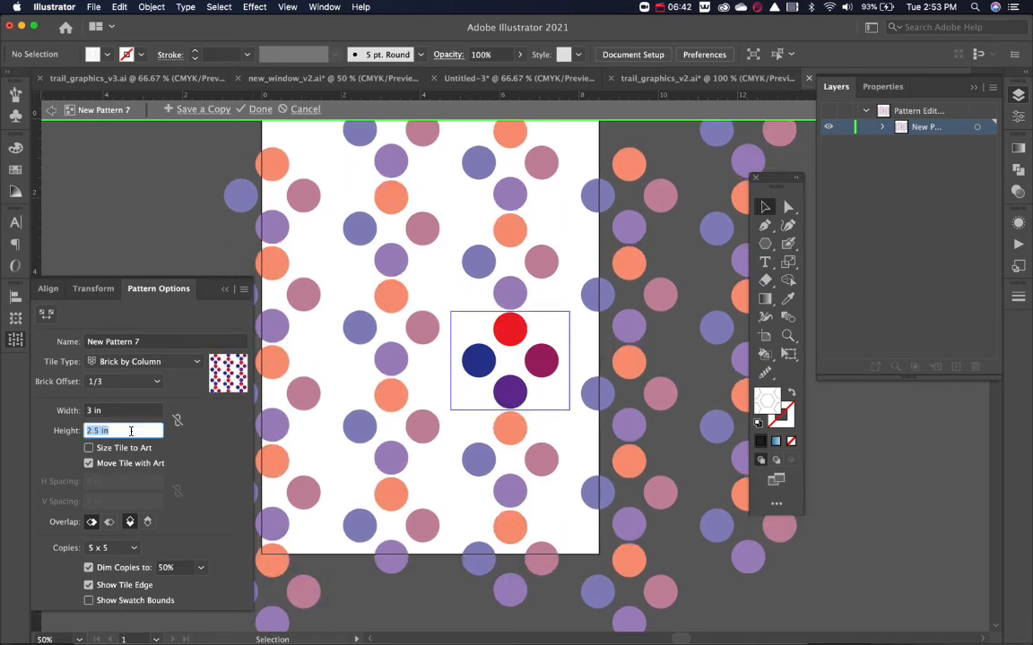
pyautogui.press('Up')
pyautogui.press('Up')
pyautogui.press('Up')
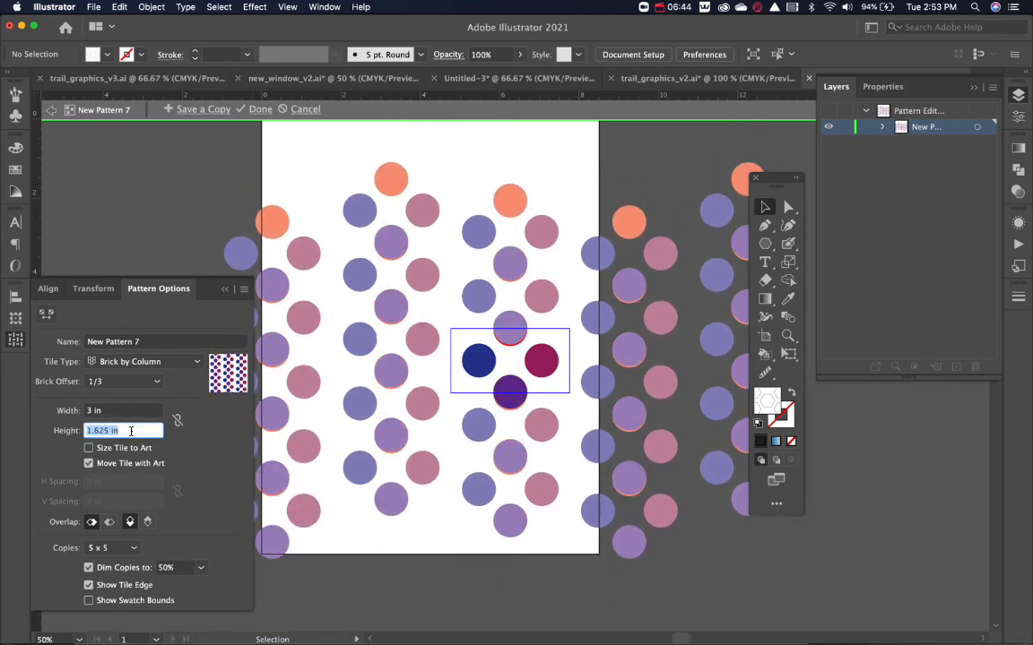
pyautogui.press('Up')
pyautogui.press('Up')
pyautogui.press('Up')
pyautogui.press('Up')
pyautogui.press('Up')
pyautogui.press('Up')
pyautogui.press('Up')
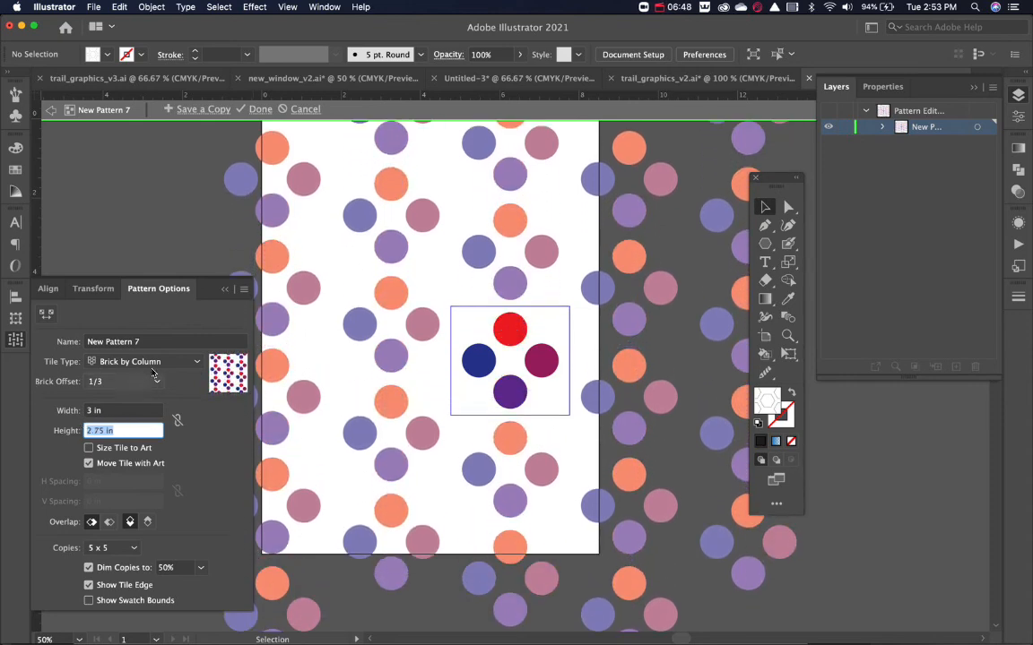
# Switch the circle pattern's tile type to Hex by Column and try other tile heights, ending at 2.75 in.
pyautogui.click(144, 361)
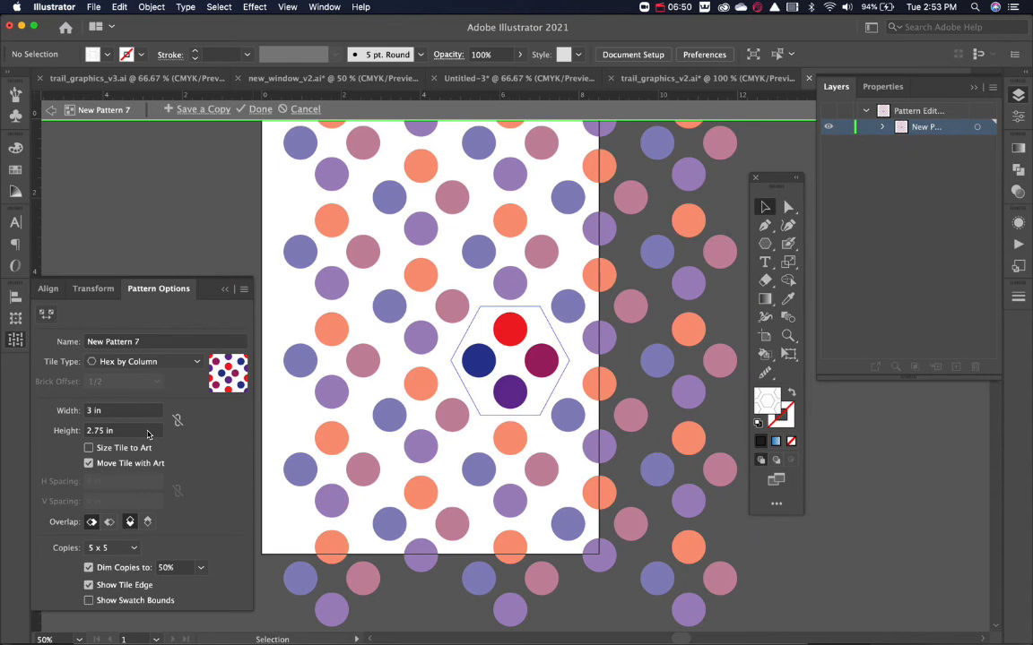
pyautogui.click(126, 435)
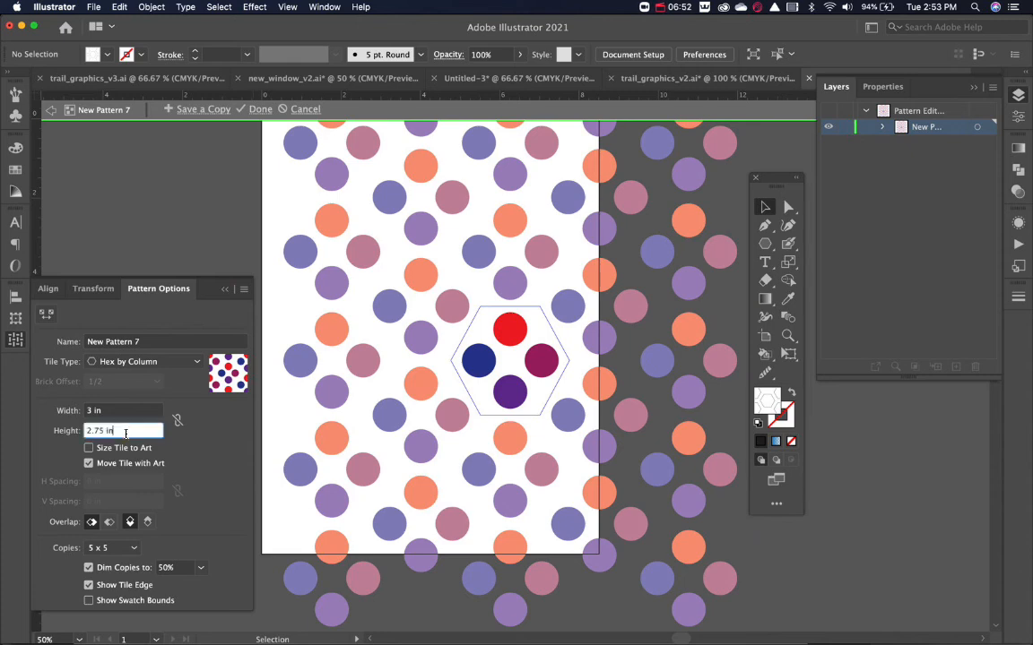
pyautogui.press('Down')
pyautogui.press('Down')
pyautogui.press('Down')
pyautogui.press('Up')
pyautogui.press('Up')
pyautogui.press('Up')
# Set the circle pattern's tile width to 2.625 in and finish editing the pattern.
pyautogui.click(119, 410)
pyautogui.press('Down')
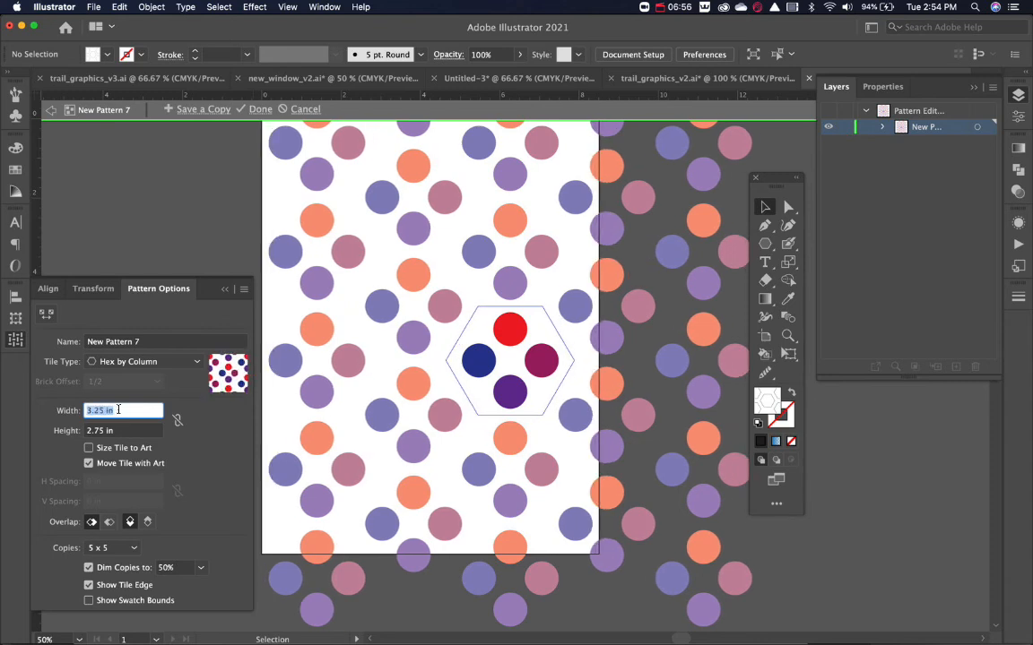
pyautogui.press('Down')
pyautogui.press('Down')
pyautogui.press('Down')
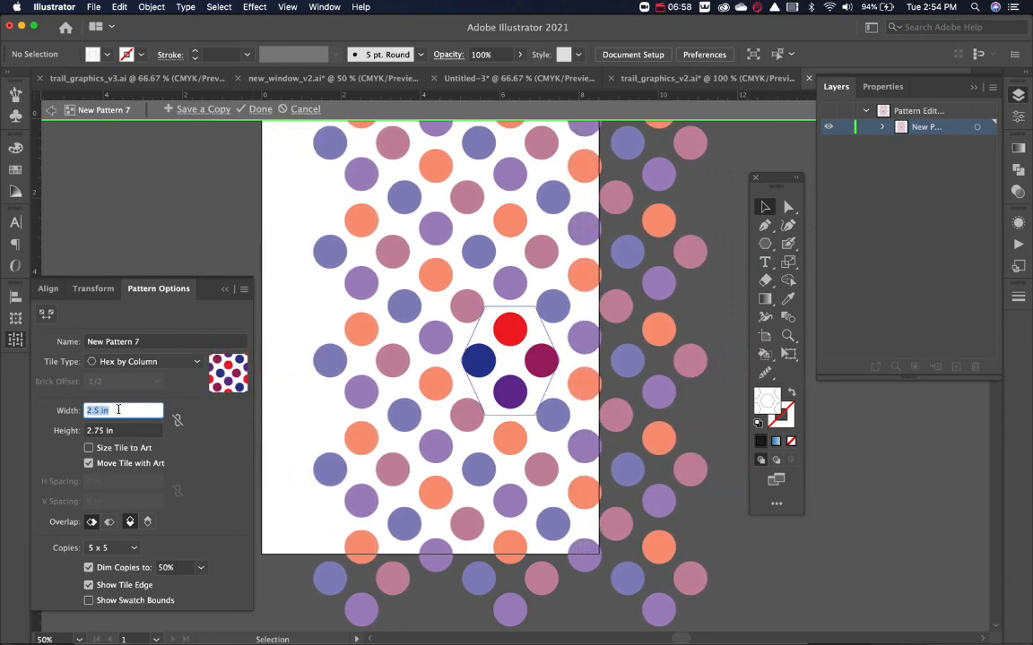
pyautogui.press('Up')
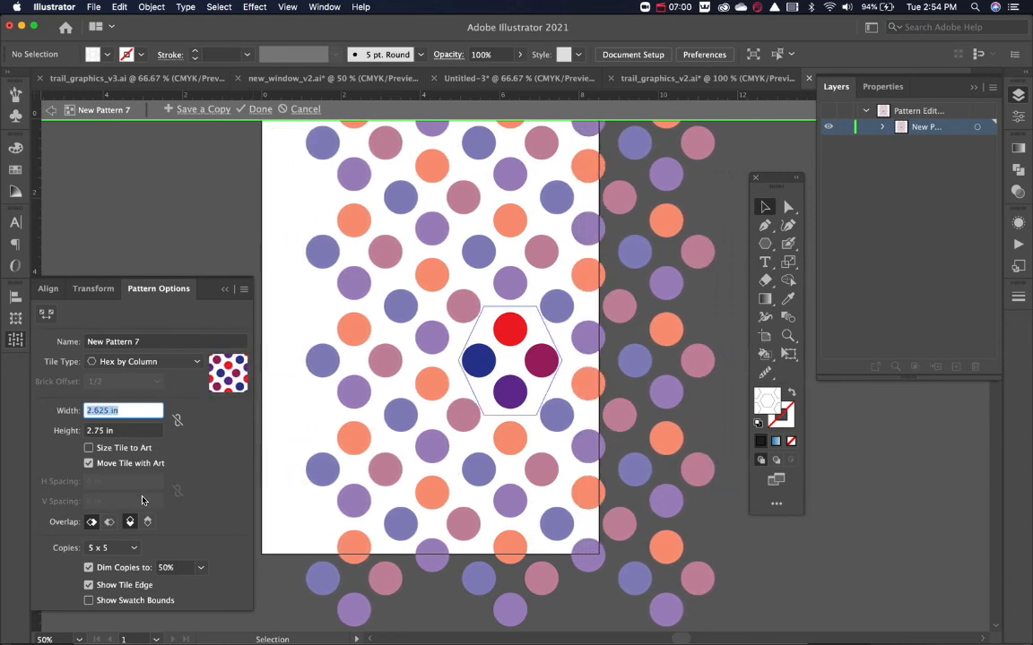
pyautogui.click(260, 110)
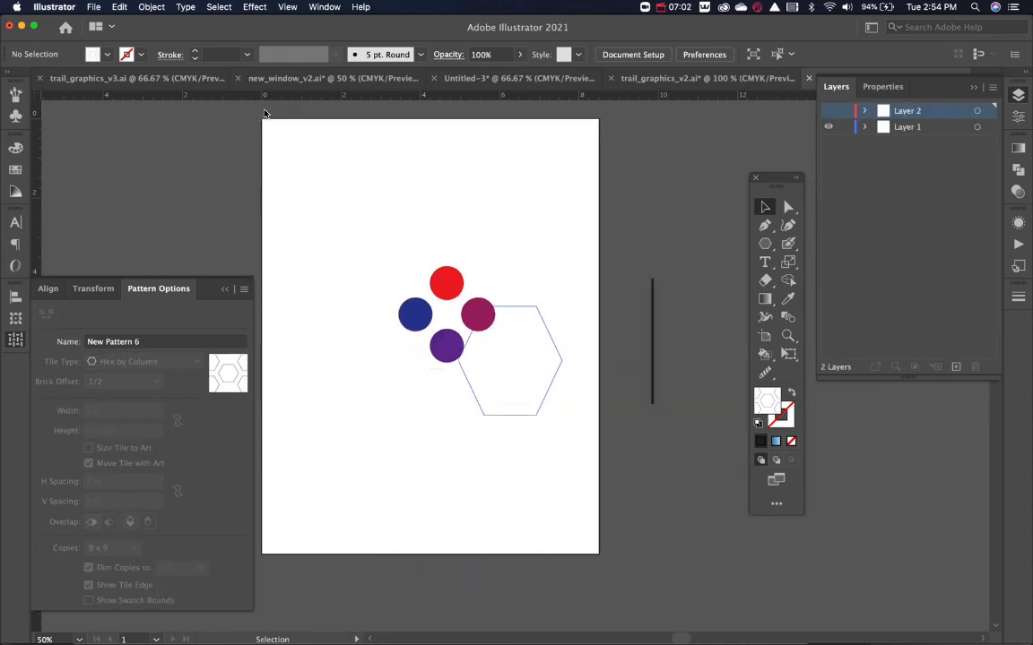
# Move the four coloured circles off the artboard, beside its upper right edge.
pyautogui.moveTo(385, 251); pyautogui.dragTo(546, 452)
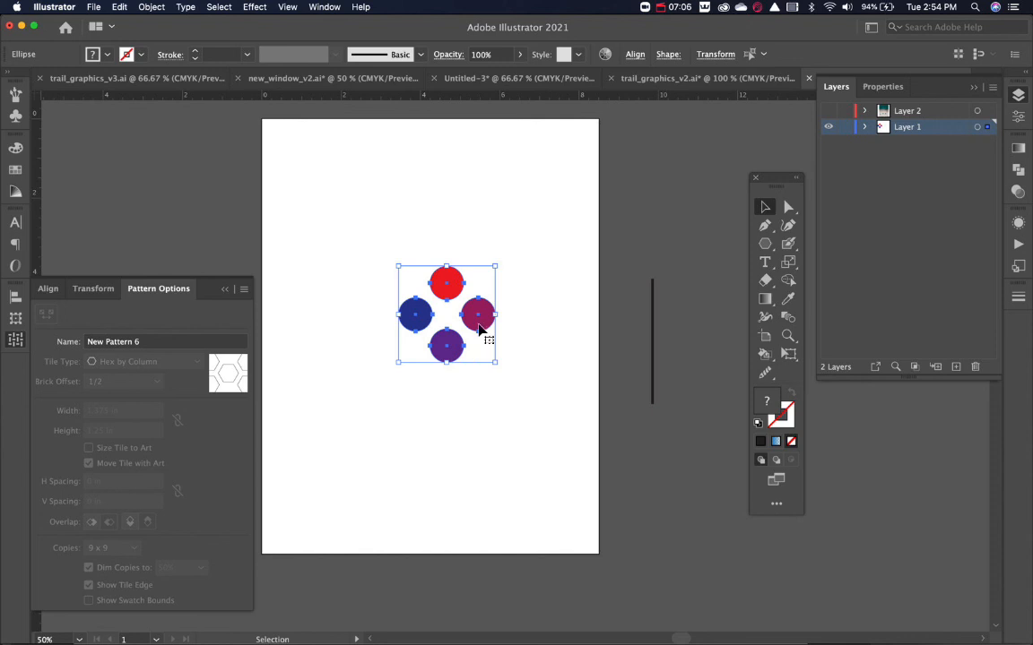
pyautogui.moveTo(482, 338); pyautogui.dragTo(703, 217)
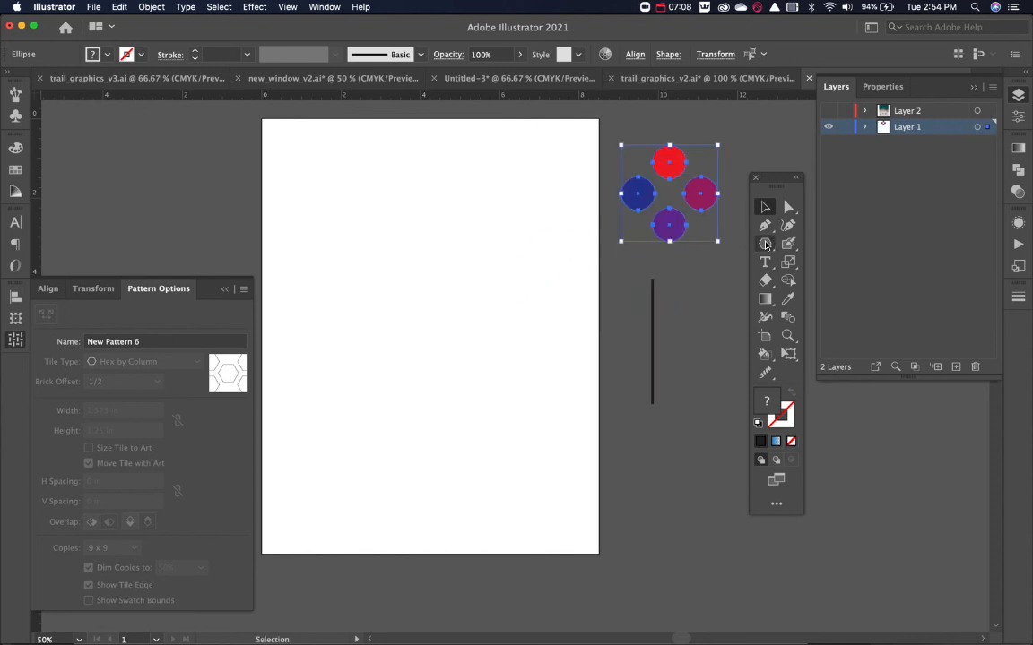
# Draw a large rectangle in the upper half of the artboard and fill it with the four-coloured-circle pattern swatch.
pyautogui.press('m')
pyautogui.moveTo(341, 162); pyautogui.dragTo(563, 365)
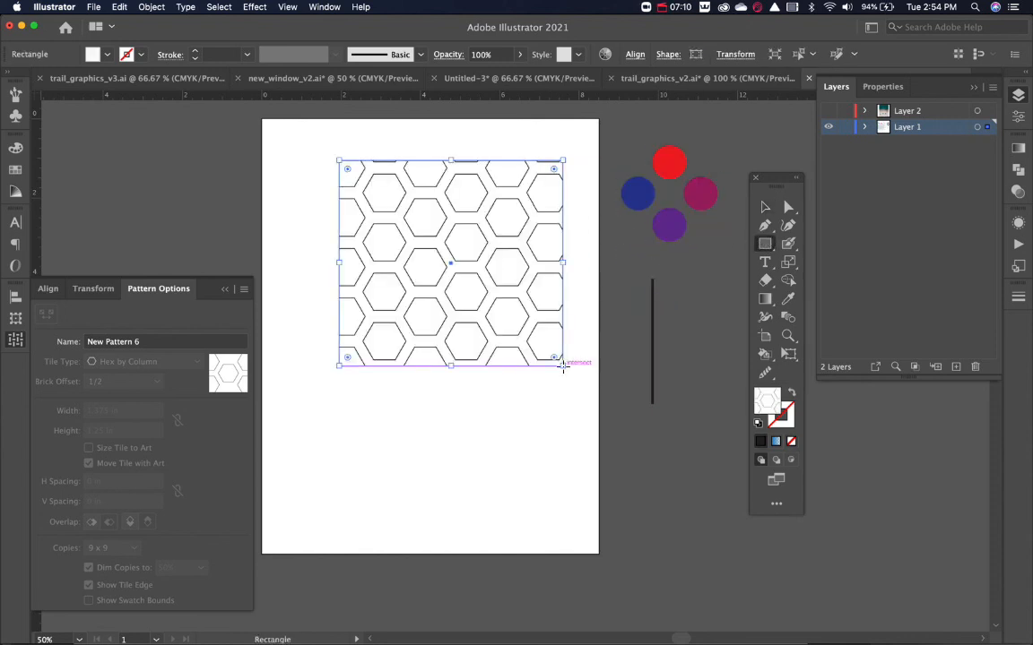
pyautogui.click(15, 169)
pyautogui.click(119, 268)
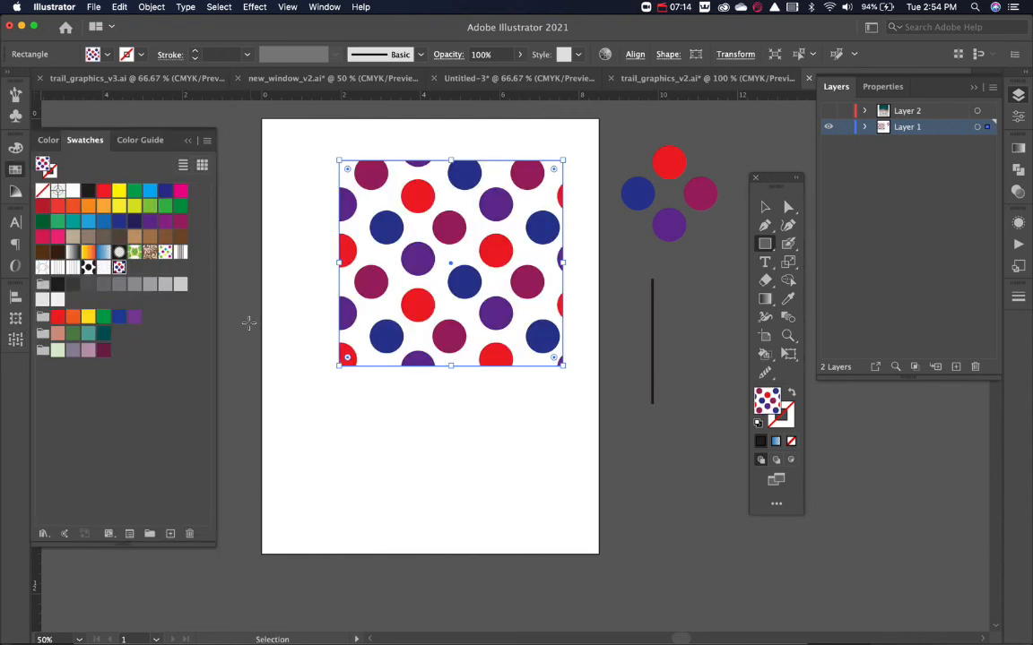
pyautogui.press('super+shift+a')
pyautogui.press('v')
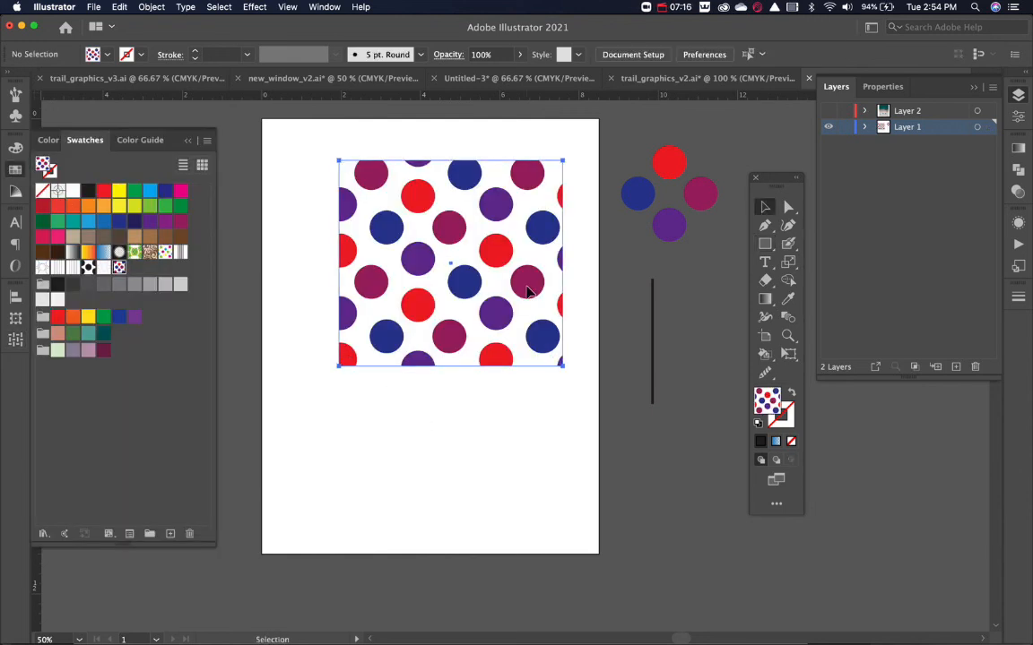
# Move the pattern-filled rectangle down to the middle of the artboard and strongly round all its corners.
pyautogui.moveTo(510, 280); pyautogui.dragTo(502, 350)
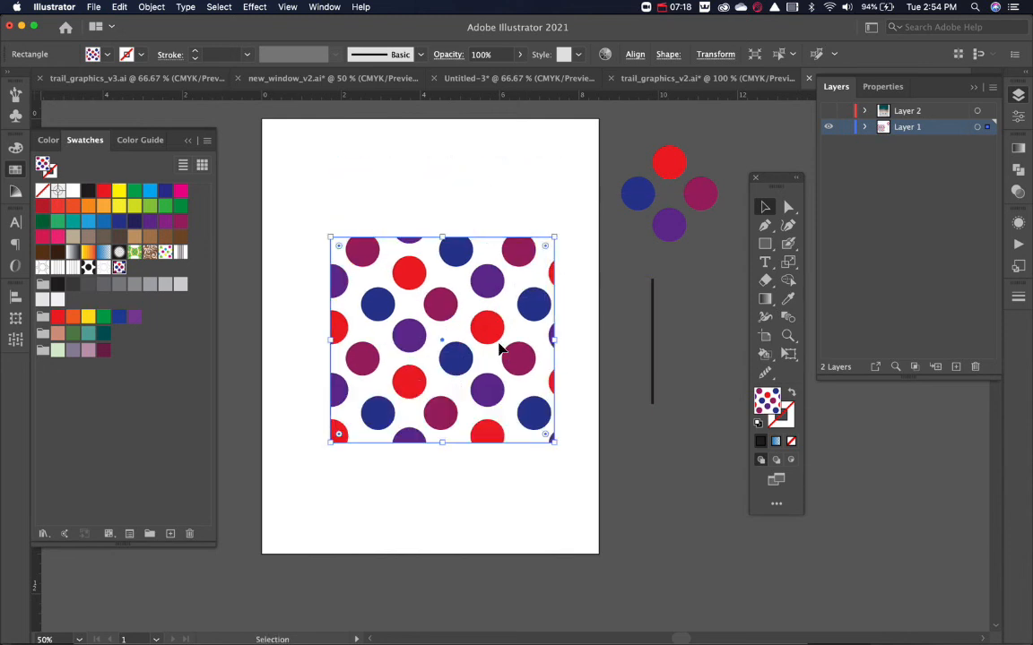
pyautogui.moveTo(544, 250); pyautogui.dragTo(478, 304)
pyautogui.click(514, 492)
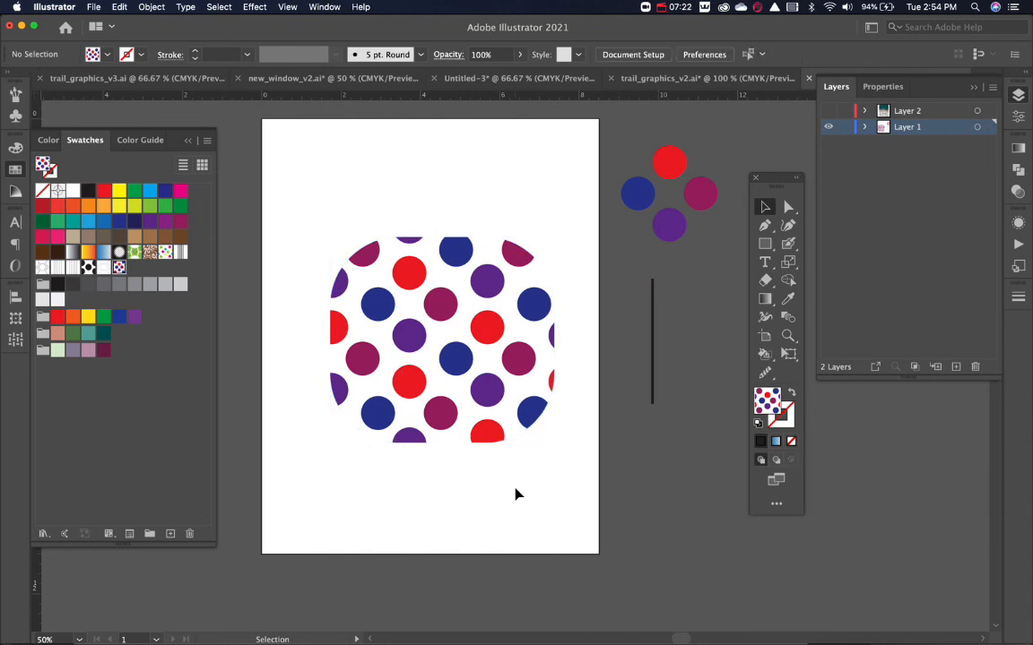
# Scale only the circle pattern inside the rounded rectangle uniformly to 50%, with Transform Objects off and Transform Patterns on.
pyautogui.click(482, 343)
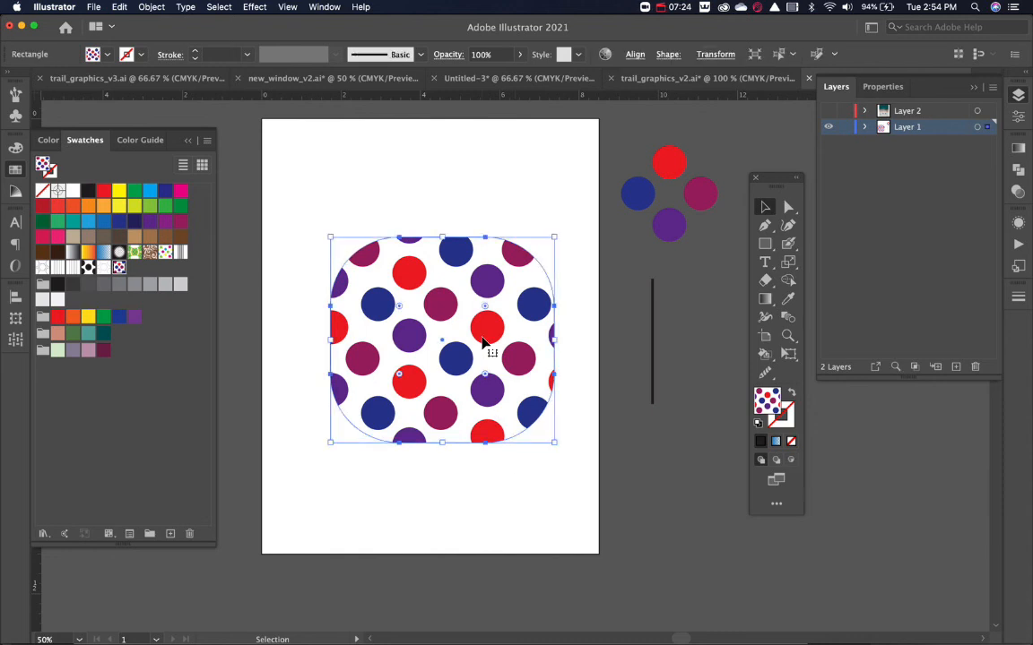
pyautogui.press('s')
pyautogui.press('Return')
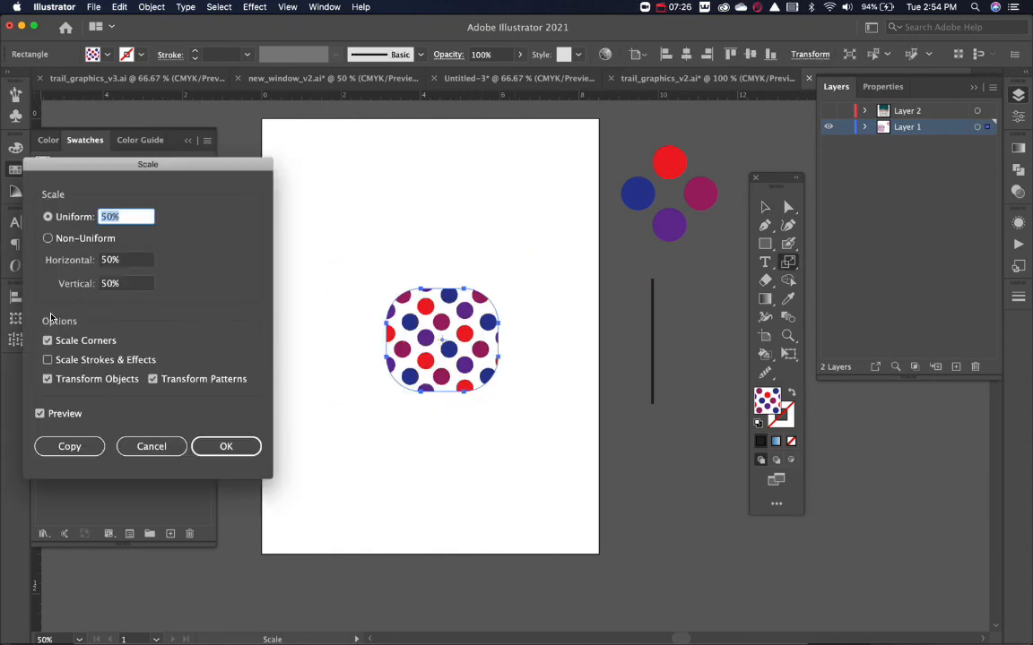
pyautogui.click(47, 379)
pyautogui.click(238, 450)
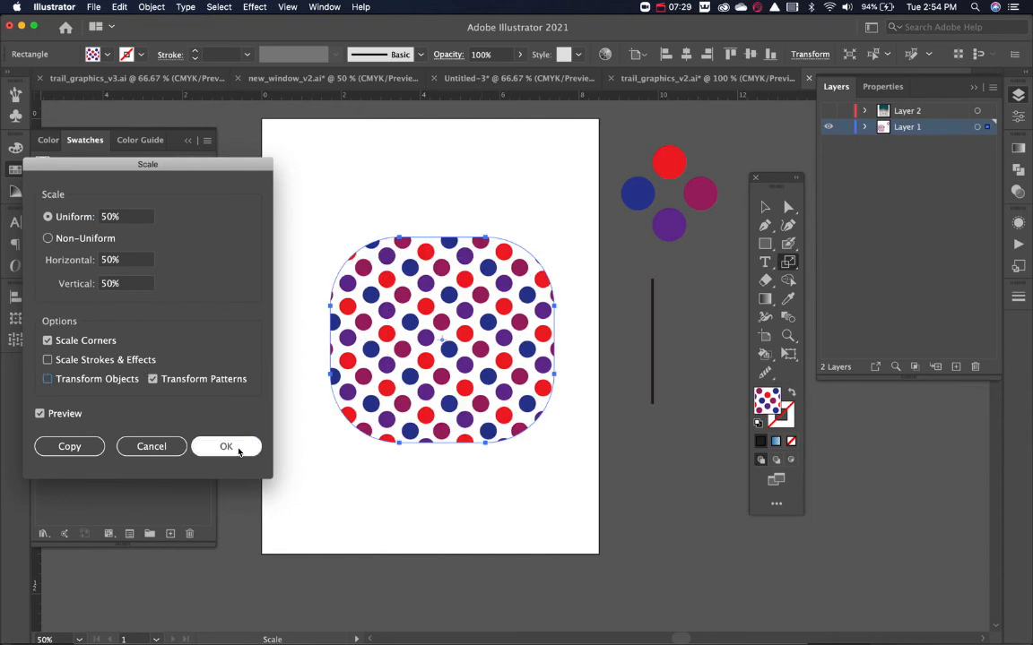
pyautogui.press('v')
pyautogui.click(434, 497)
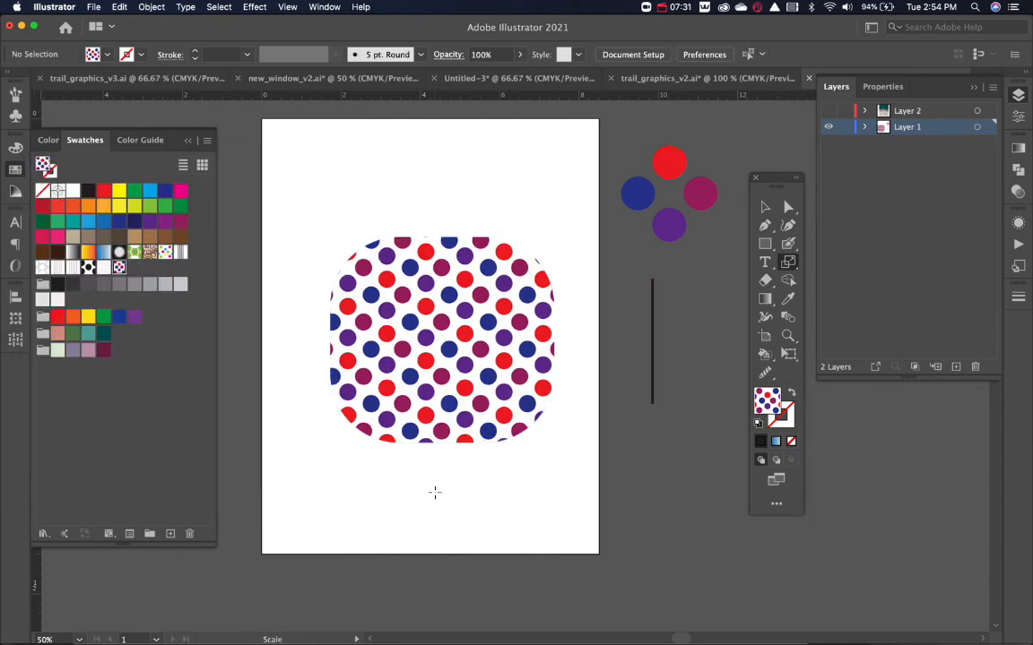